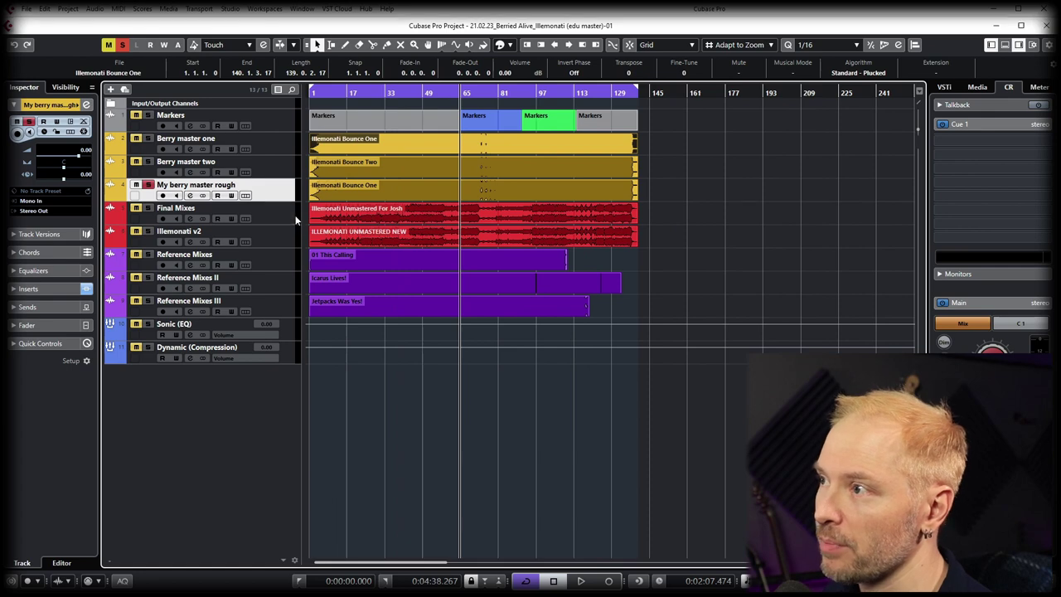
Step: Select the Final Mixes, Illemonati v2 and Berry master one tracks in turn to present the different masters
click(296, 217)
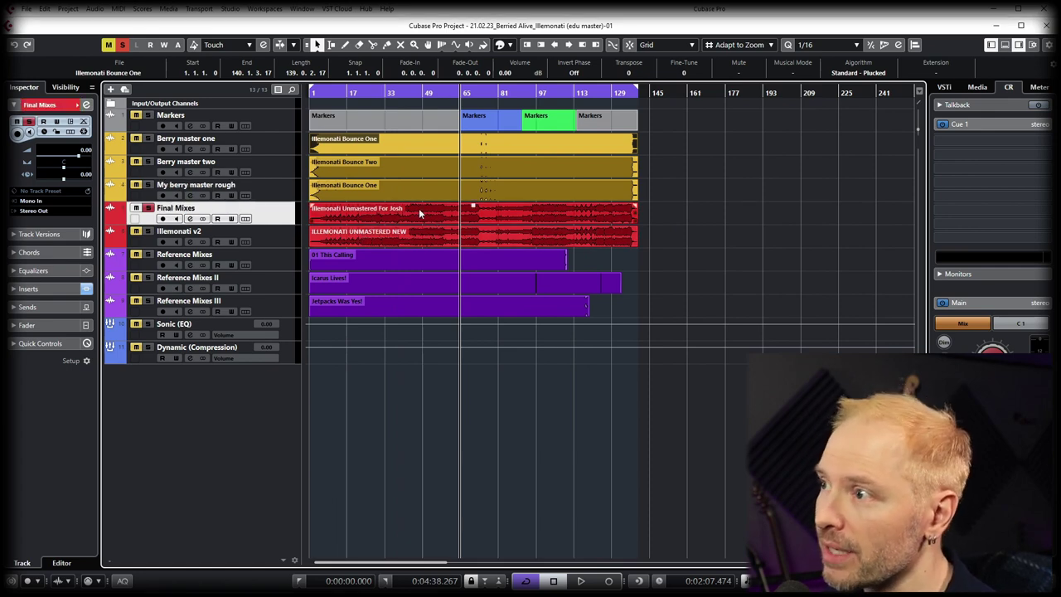
click(258, 232)
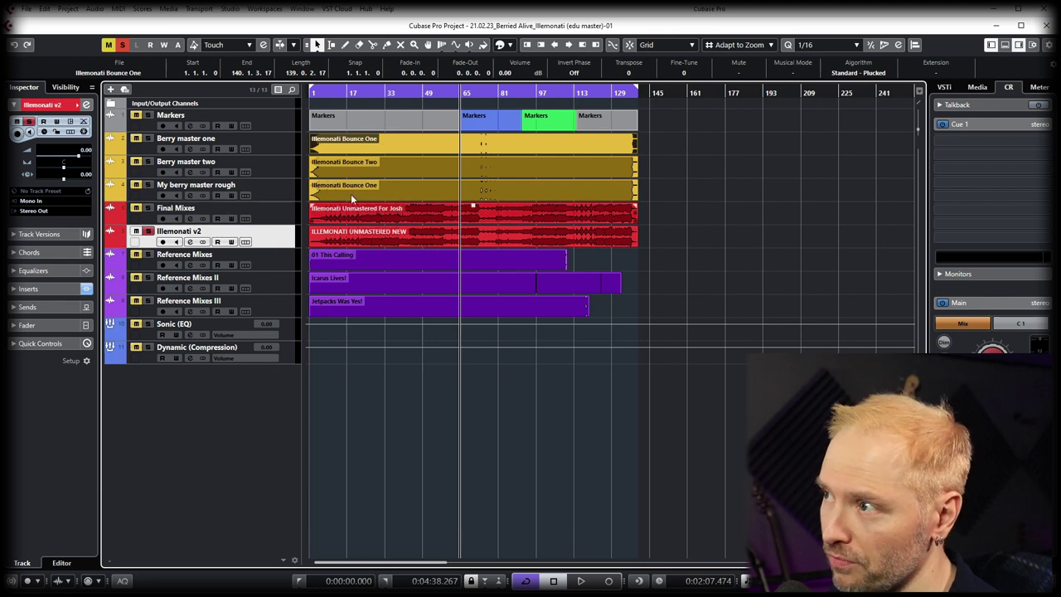
click(285, 152)
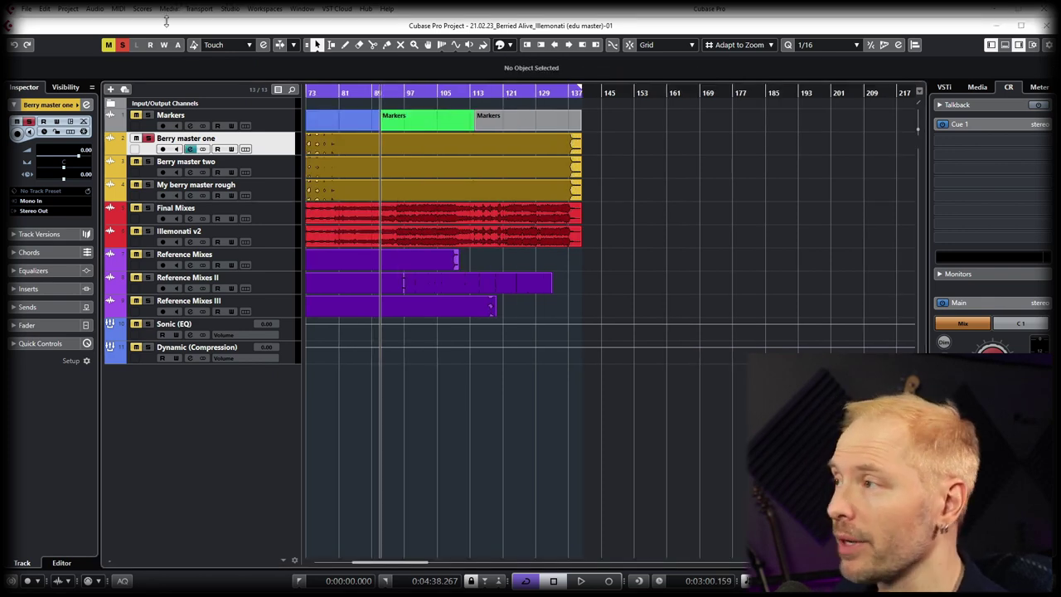
click(426, 183)
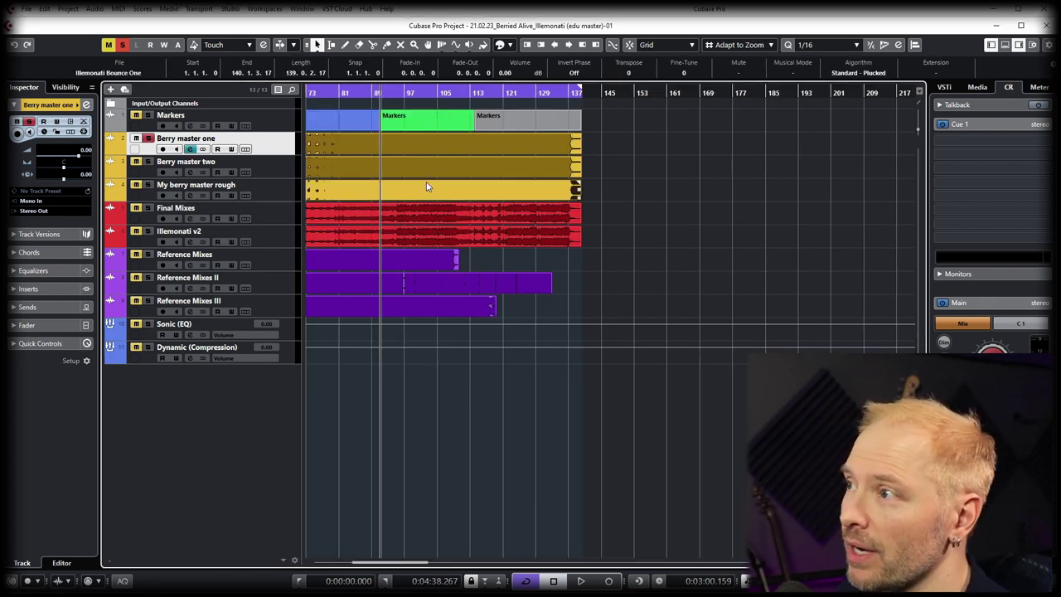
key(h)
key(h)
key(g)
key(g)
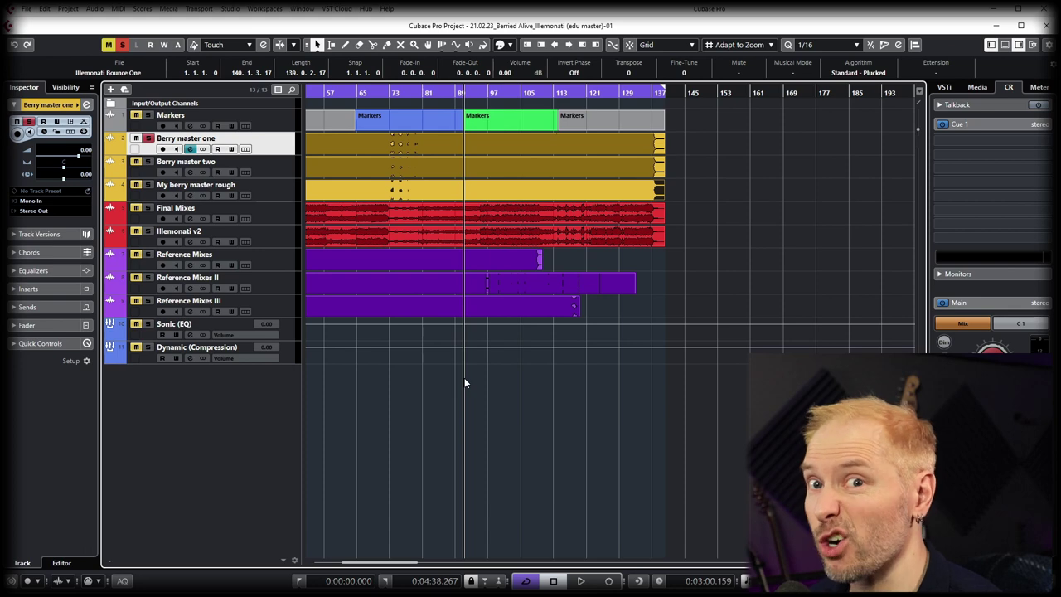
key(h)
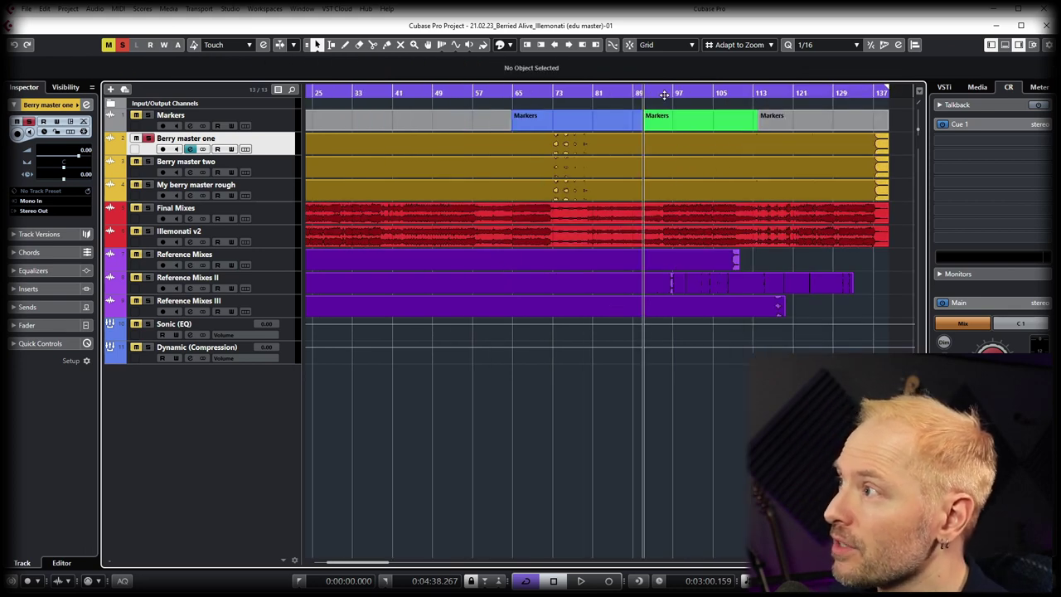
Step: Audition the Berry master one track from the start of the green marker section, and stop playback
click(680, 178)
key(space)
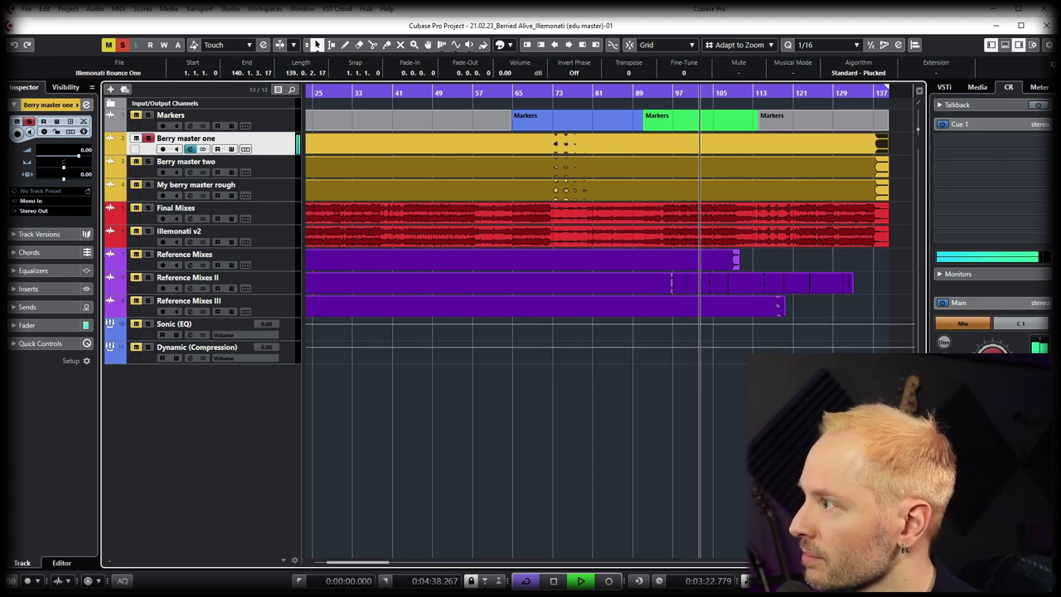
key(space)
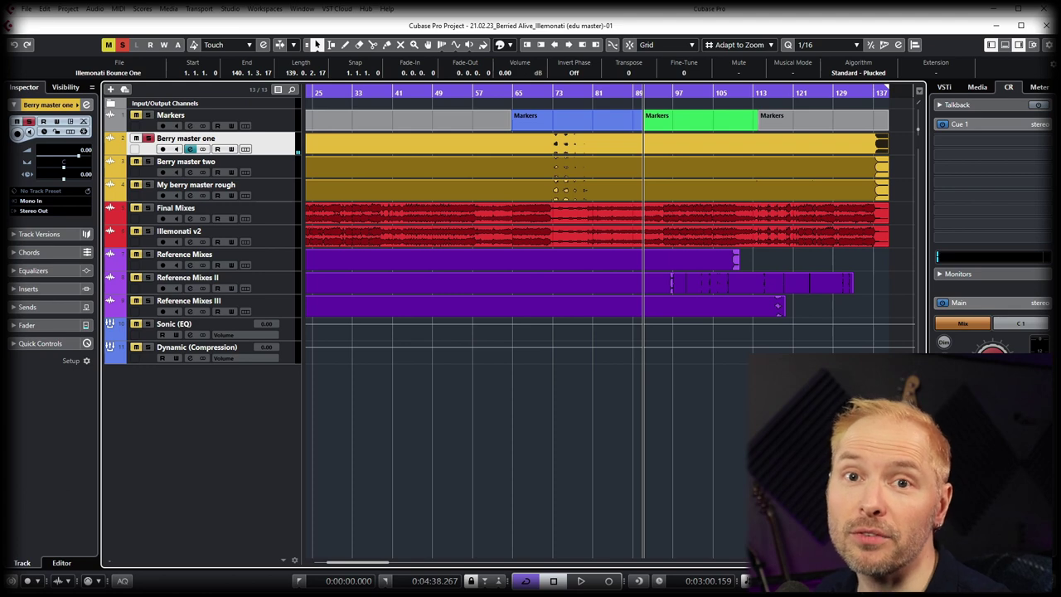
Step: Switch the soloed track to Berry master two
key(Down)
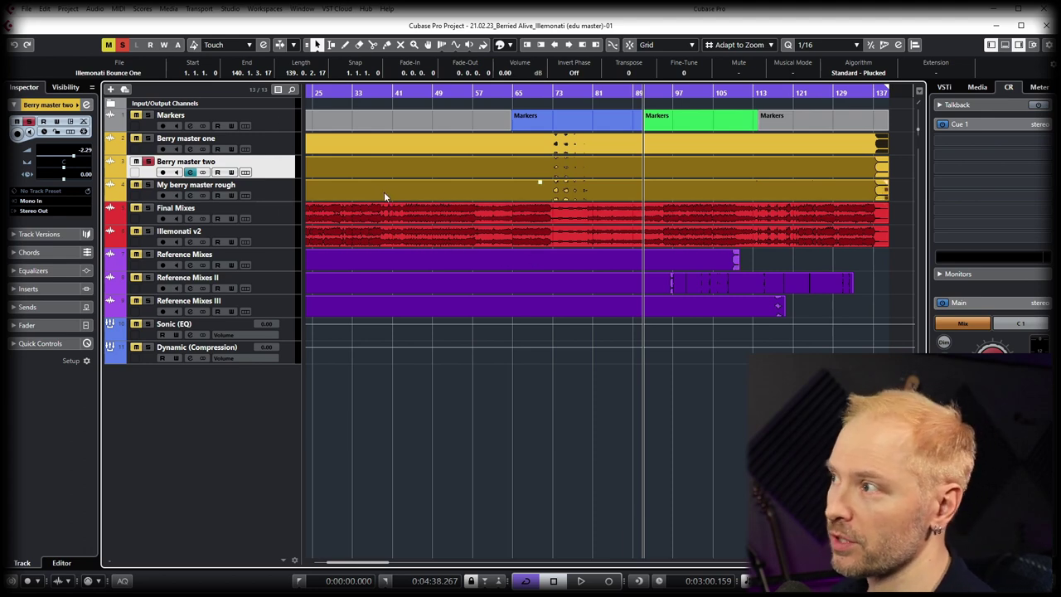
key(g)
key(g)
Step: Solo My berry master rough and audition it from the green marker section, viewing its insert chain in the MixConsole
click(280, 197)
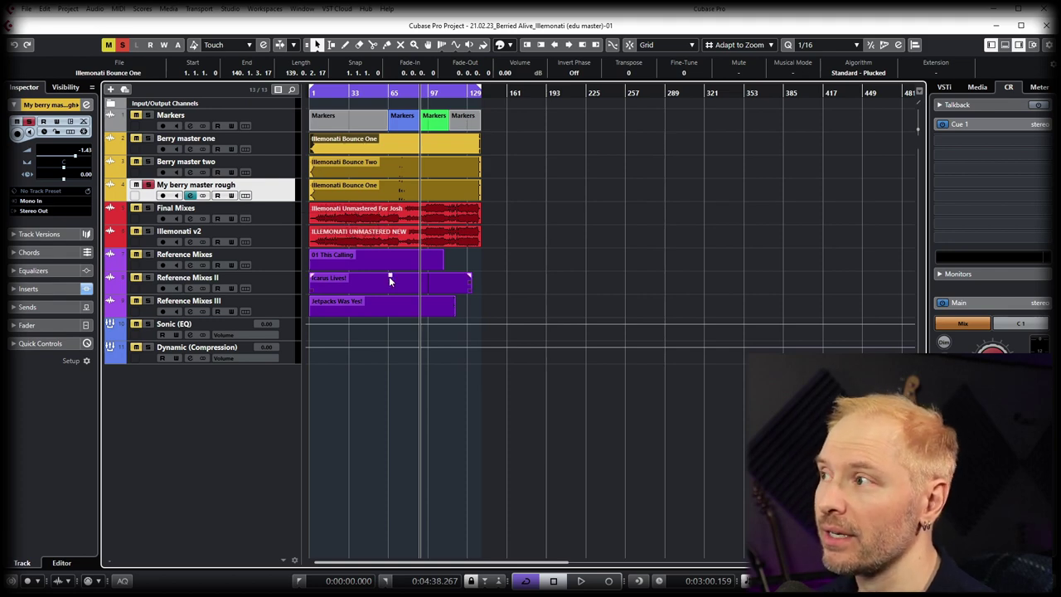
key(F3)
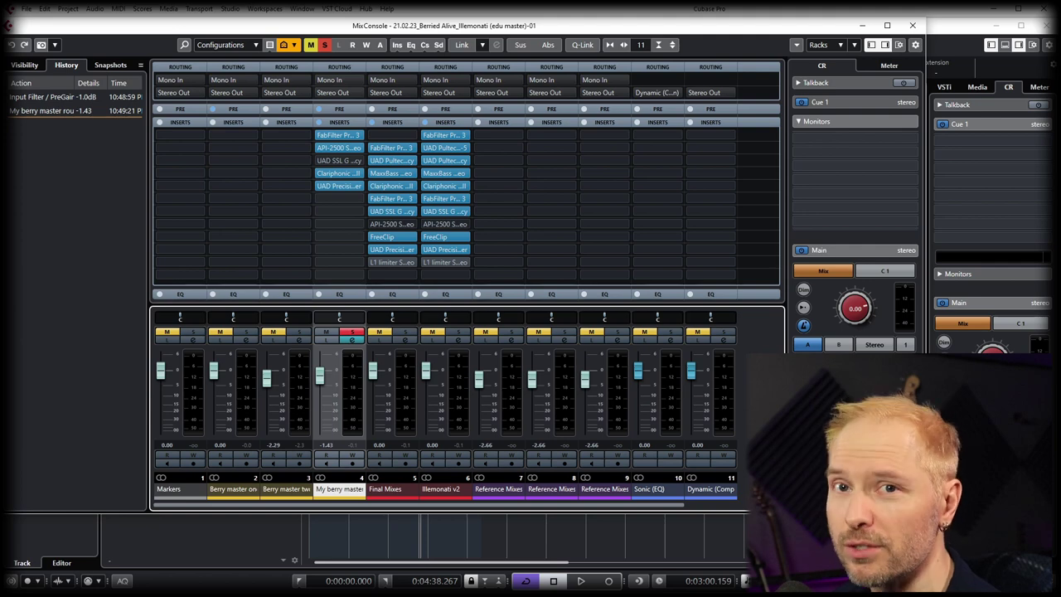
key(space)
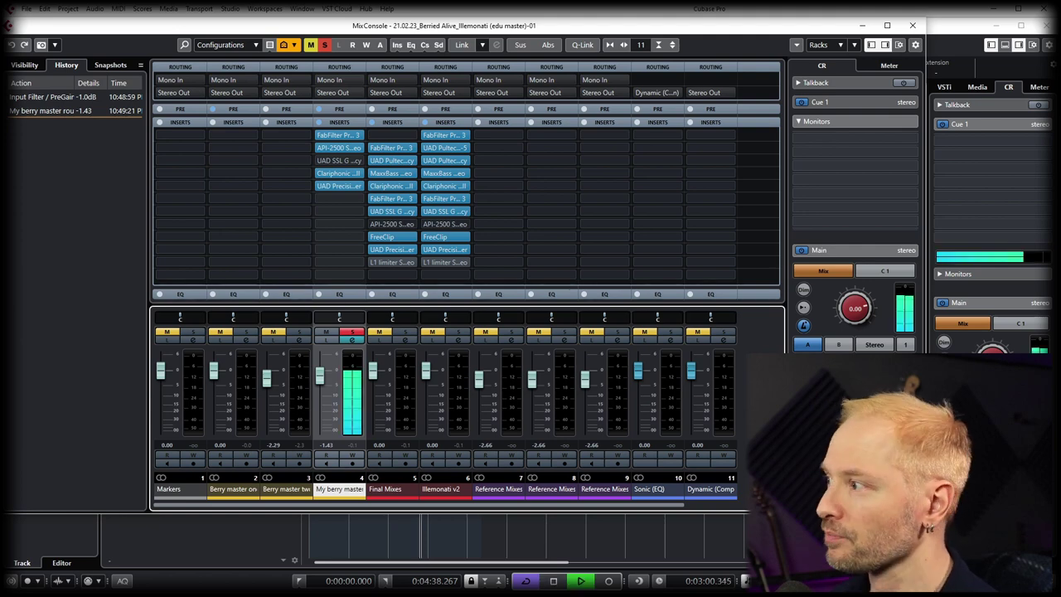
key(F3)
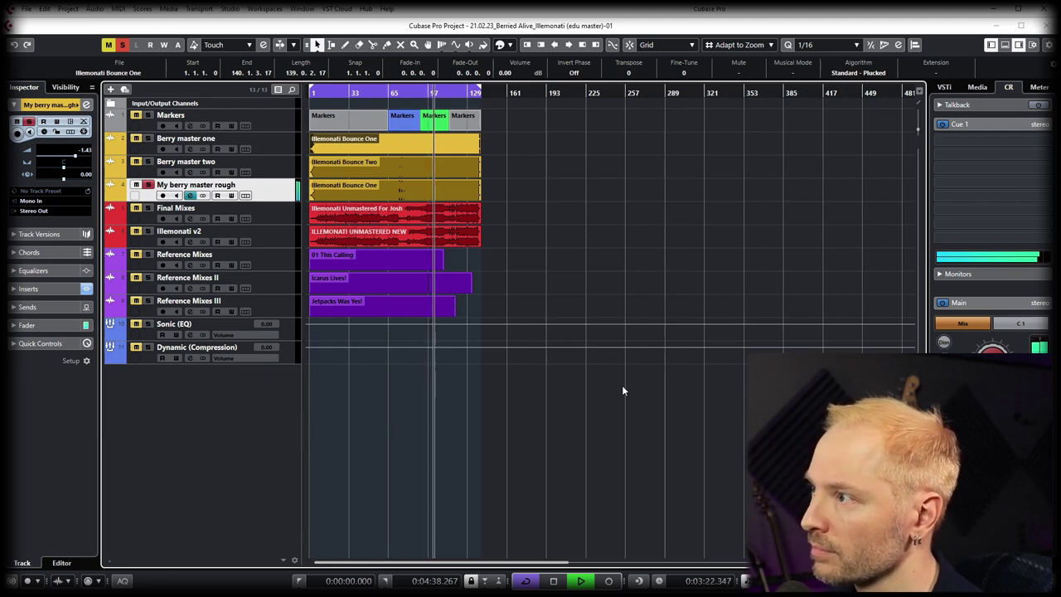
key(space)
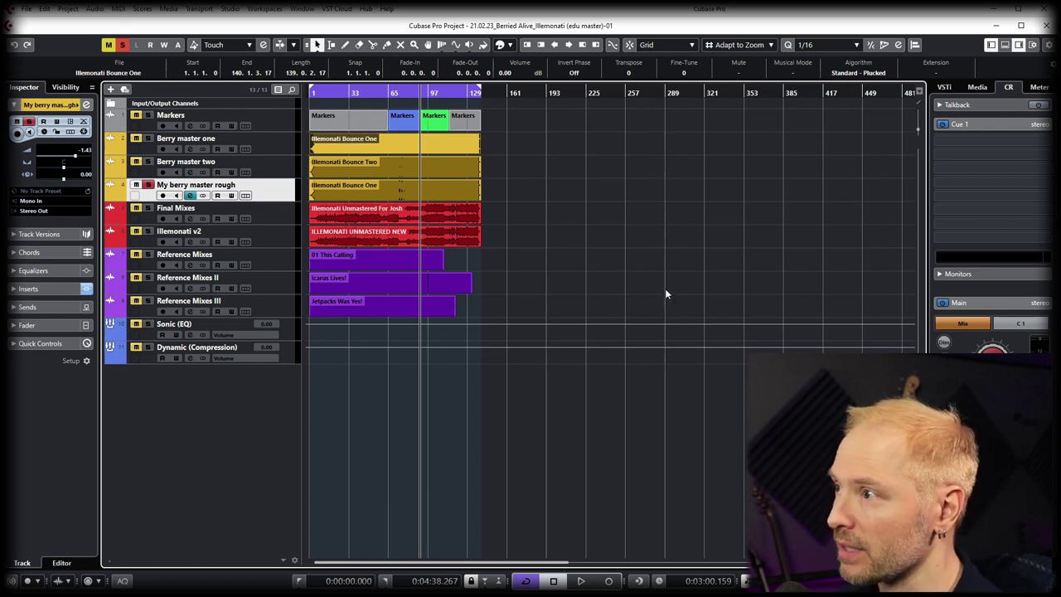
Step: Solo the Final Mixes track and audition it from the start of the green marker section
click(384, 210)
click(269, 221)
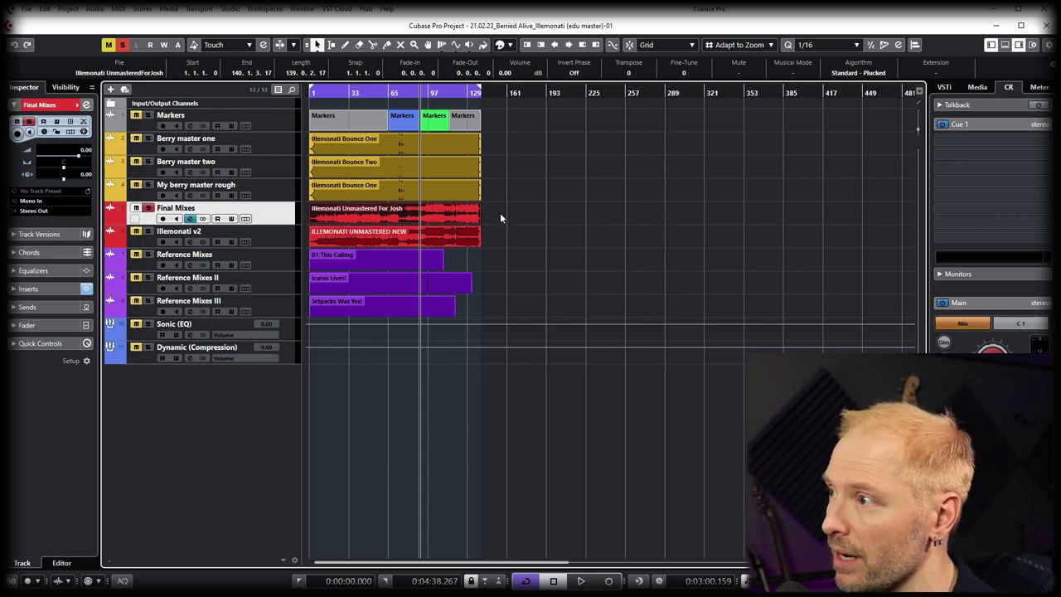
key(space)
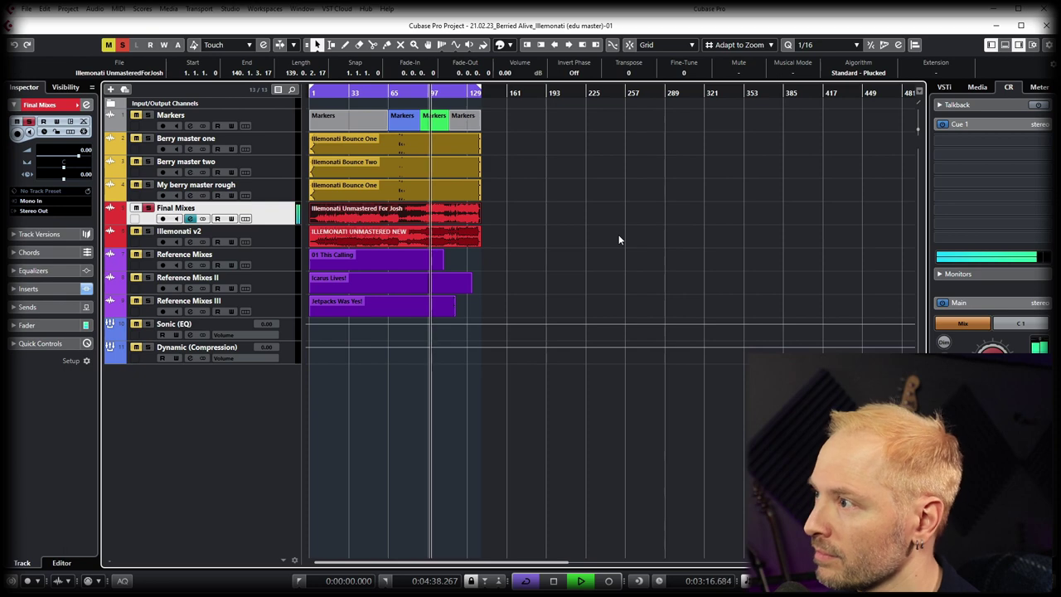
key(h)
key(h)
key(h)
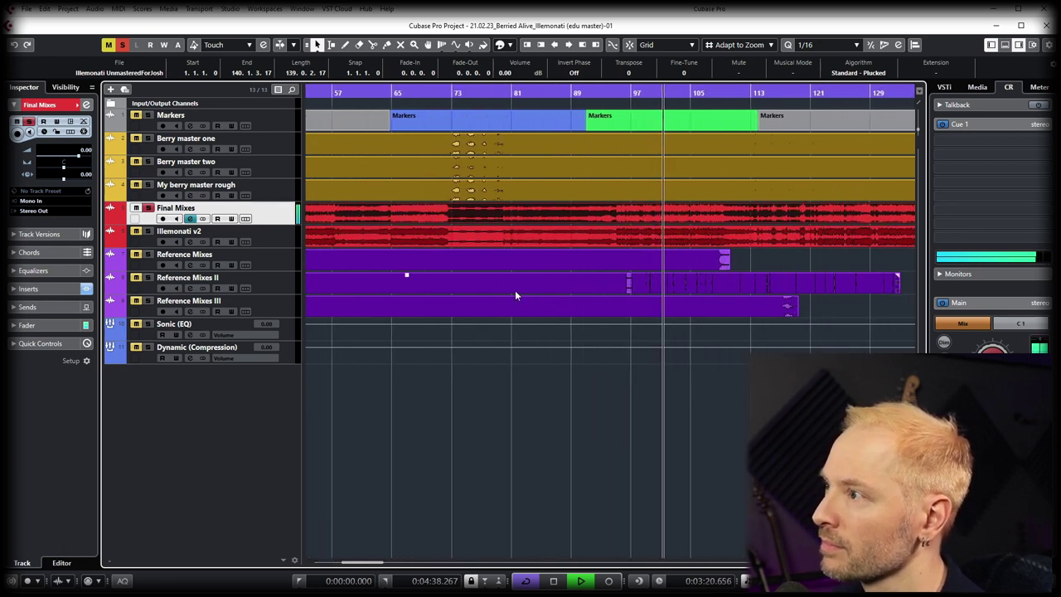
key(space)
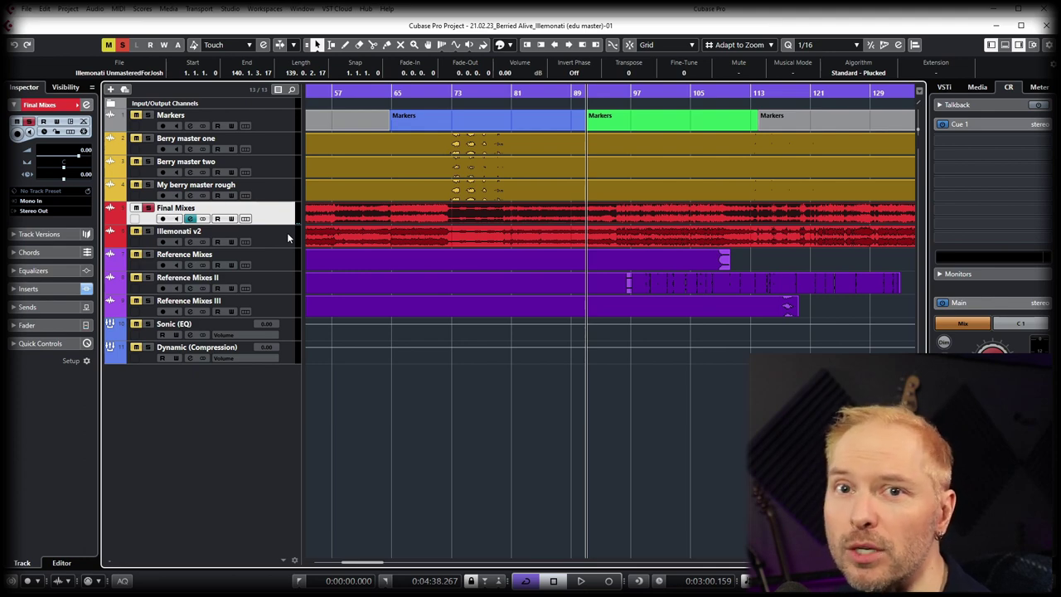
Step: Solo the Illemonati v2 track and audition it from the start of the green marker section
click(283, 230)
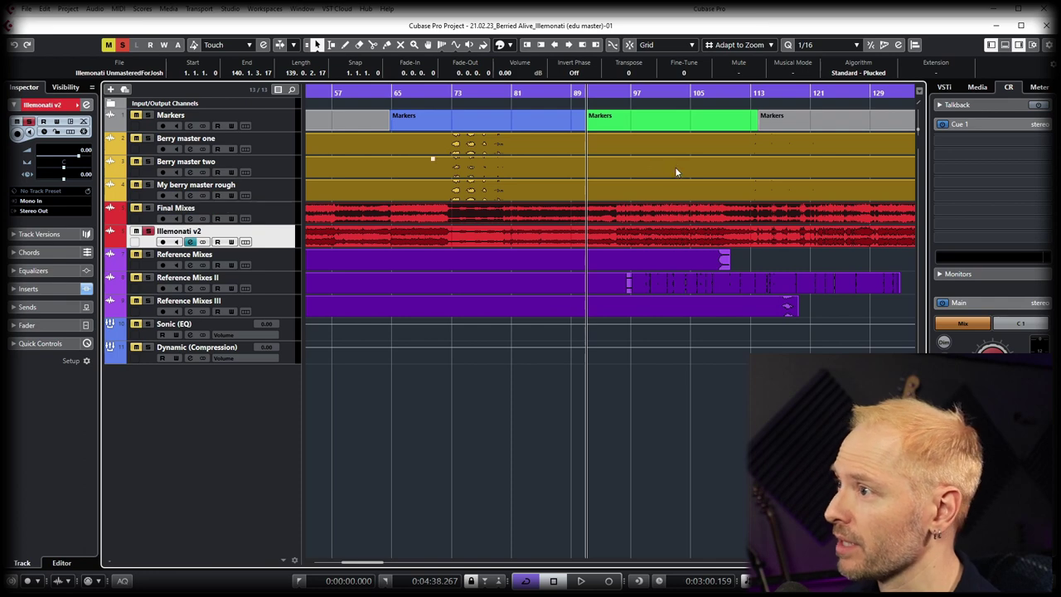
click(595, 108)
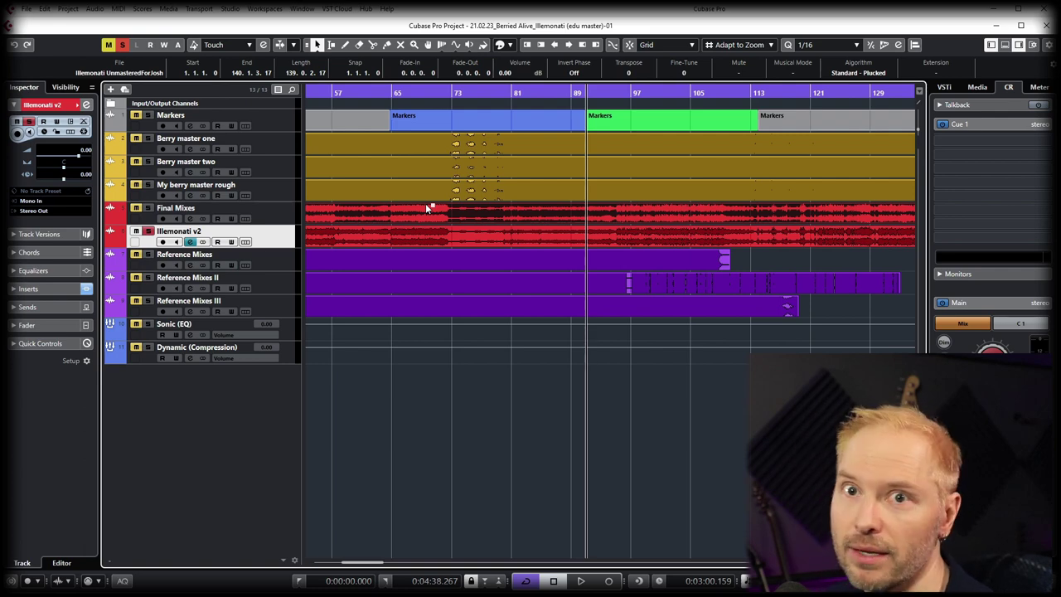
scroll(425, 203, down, 2)
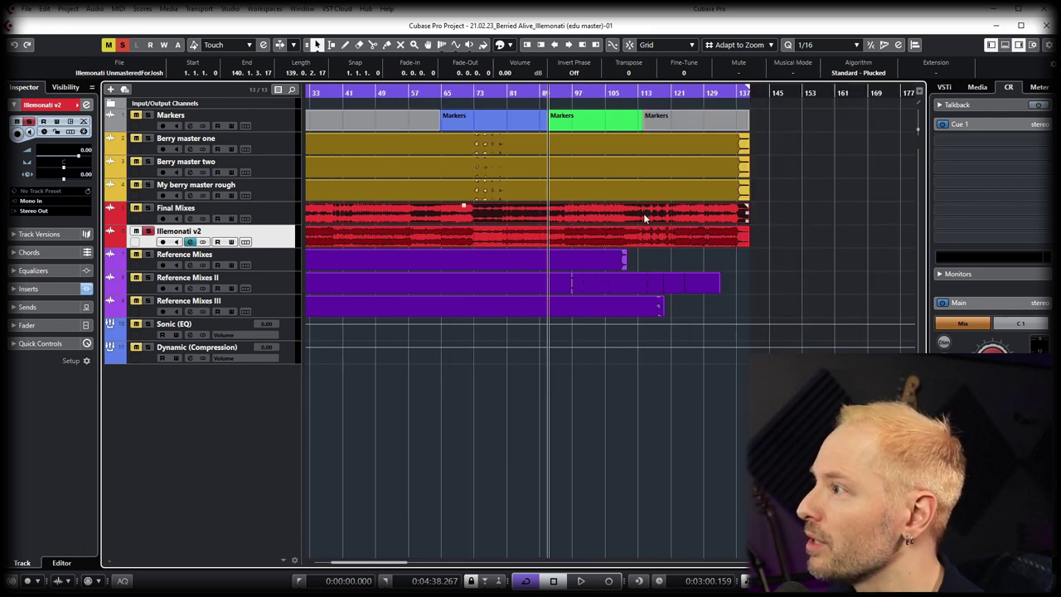
scroll(526, 215, up, 4)
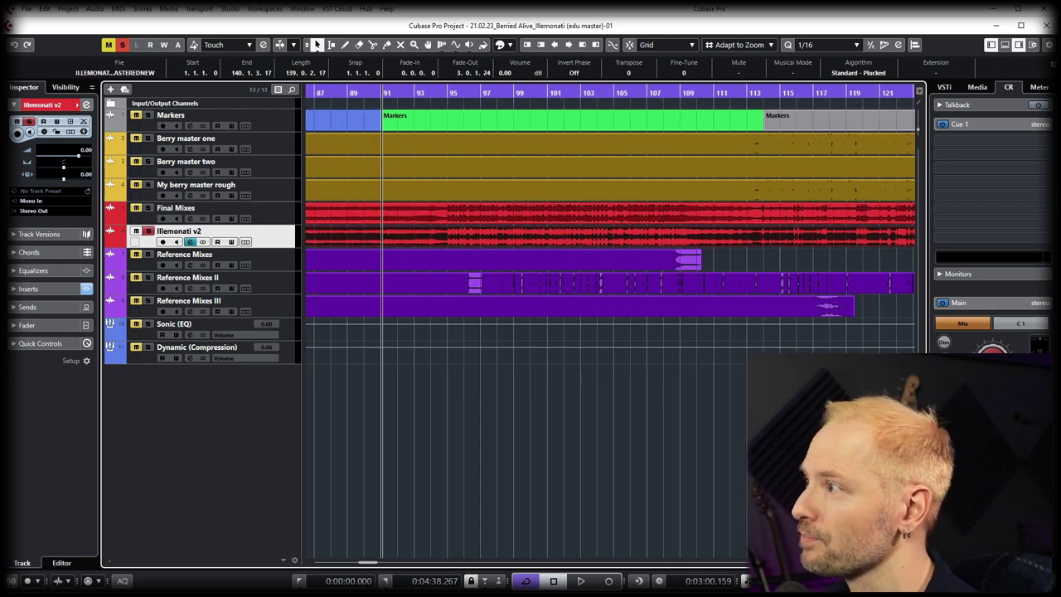
key(space)
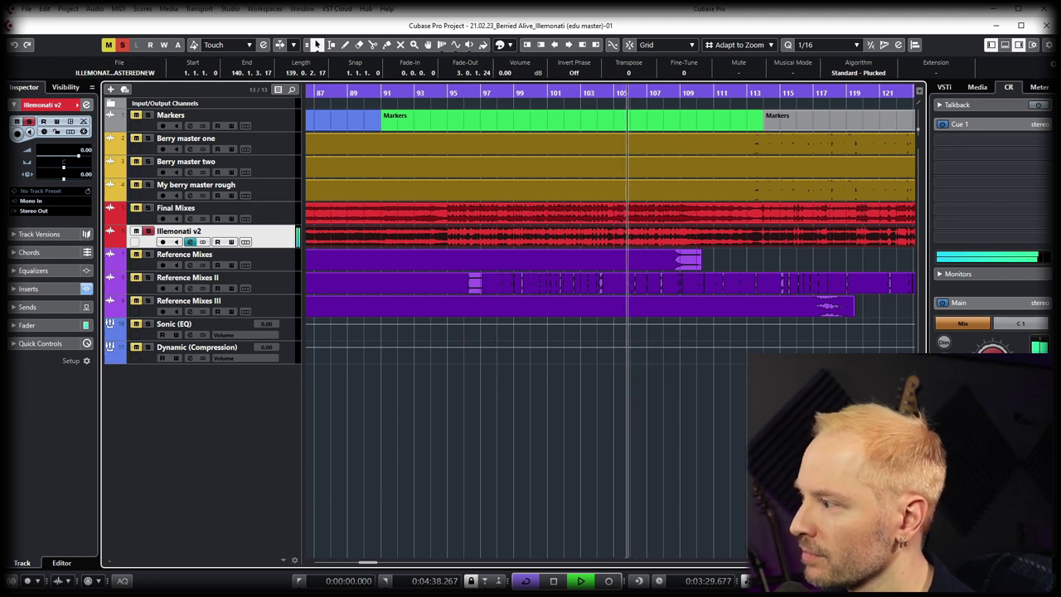
key(space)
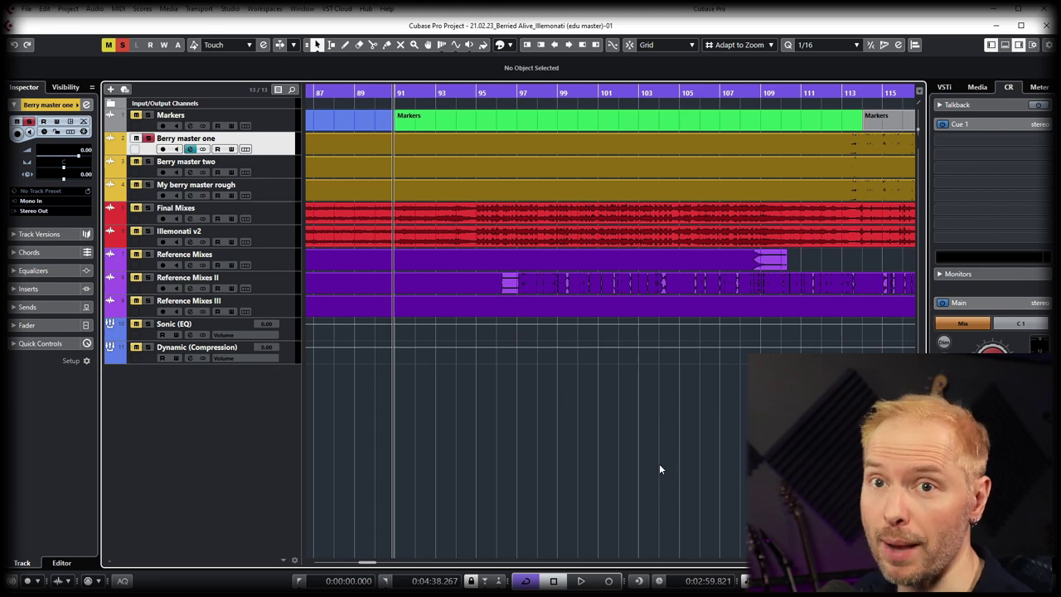
Step: Play Berry master one from bar 95, switching solo through Berry master two, My berry master rough, Final Mixes and Illemonati v2
scroll(519, 153, down, 4)
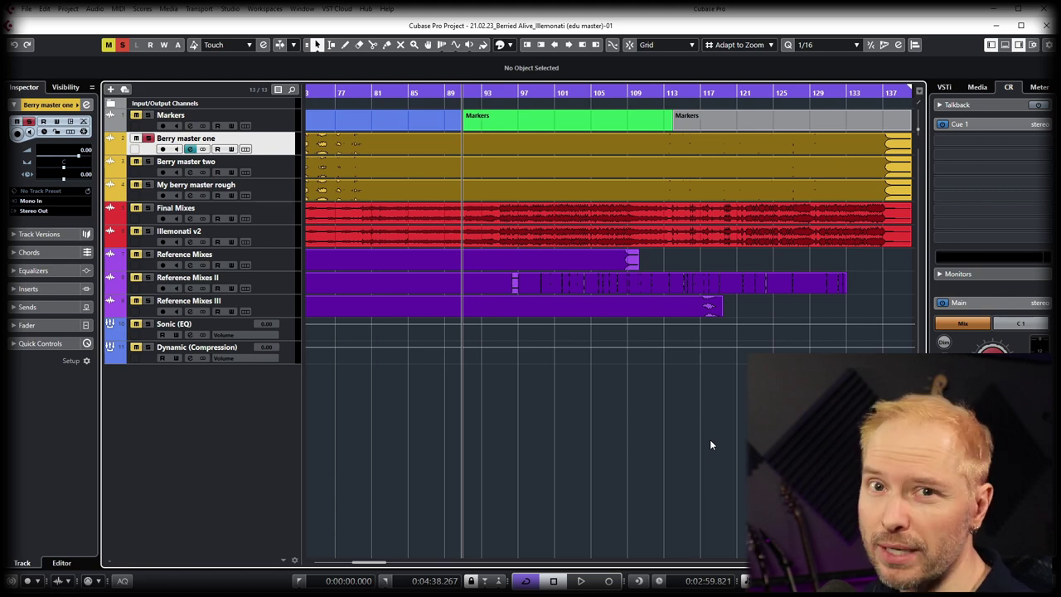
key(h)
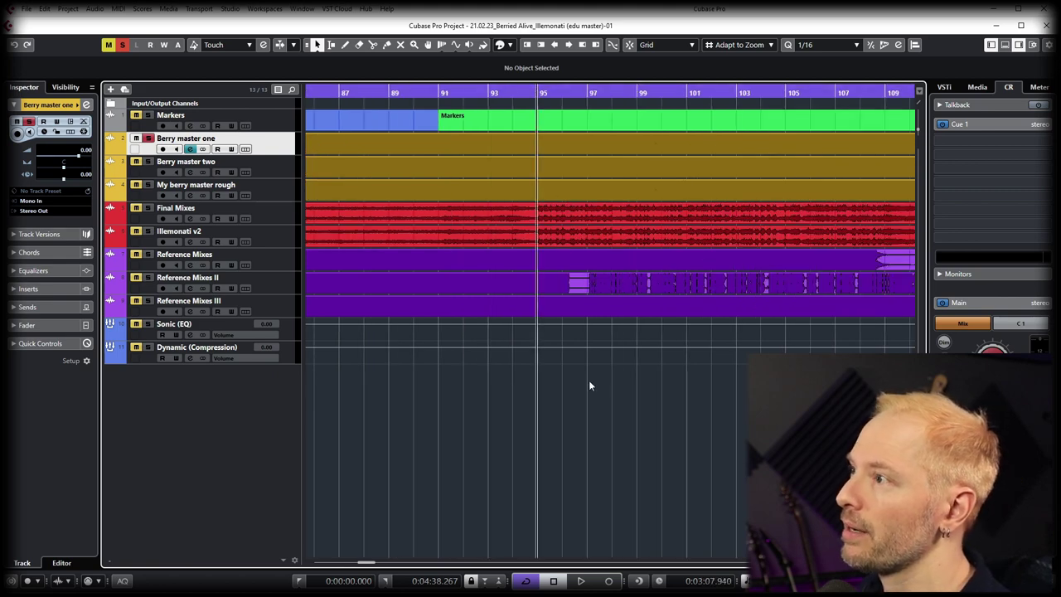
key(space)
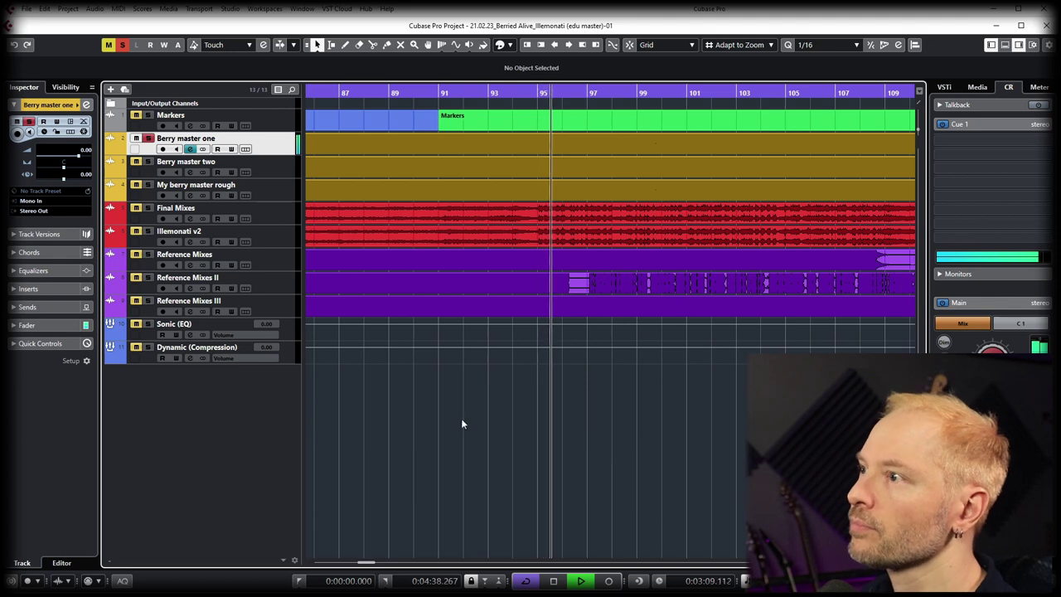
click(284, 175)
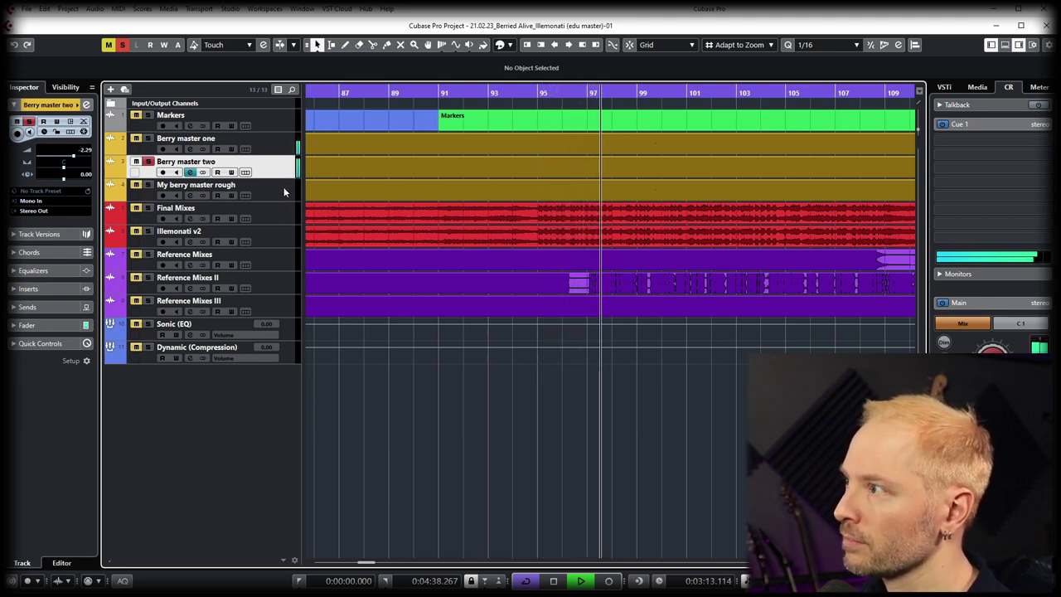
click(283, 186)
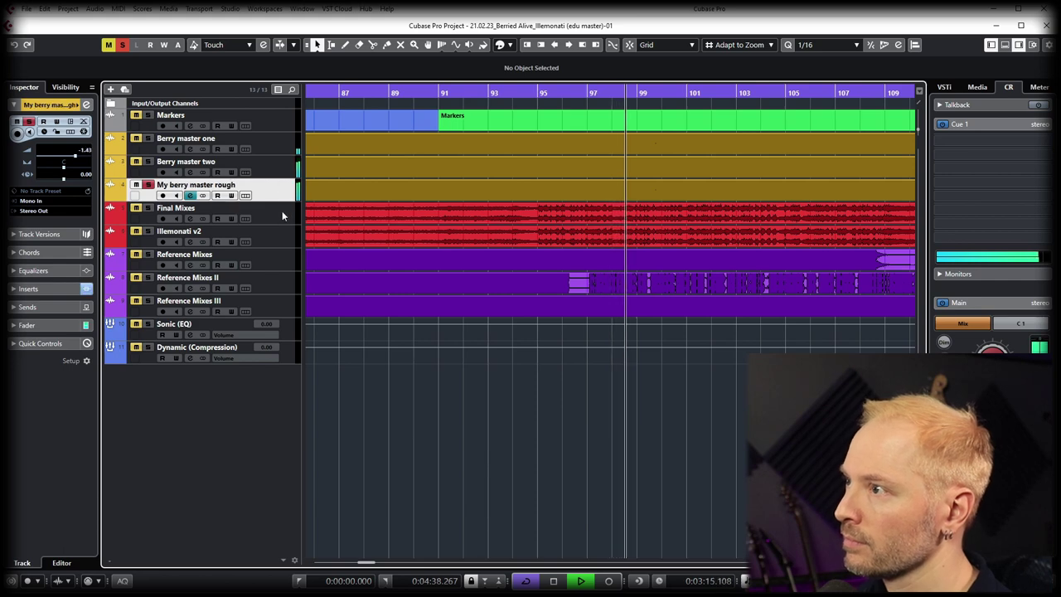
click(281, 210)
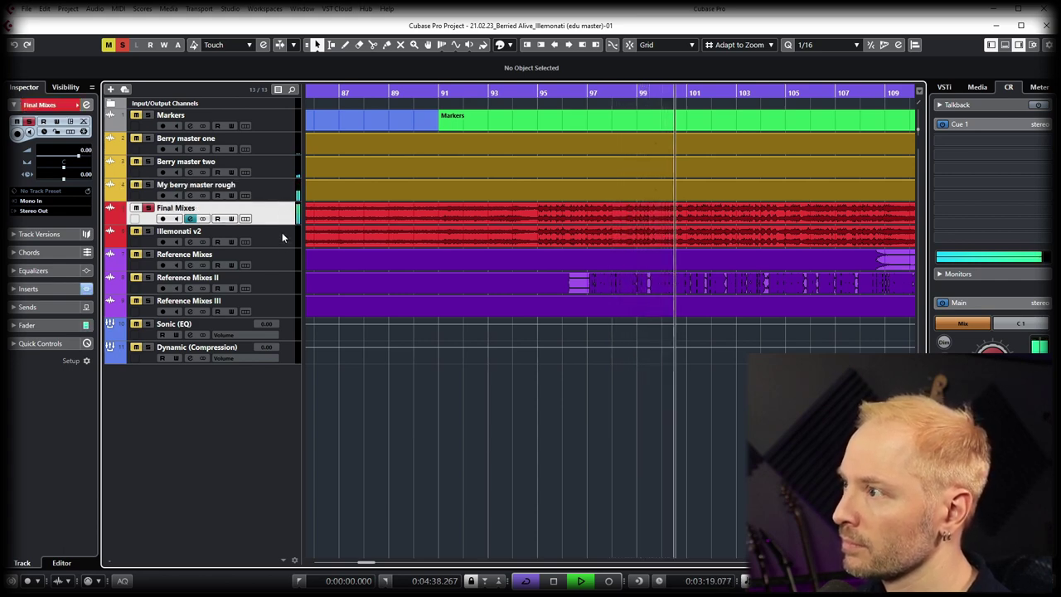
click(281, 237)
Step: Compare Berry master one with Illemonati v2 by alternating the soloed track during playback, and stop playback
click(284, 149)
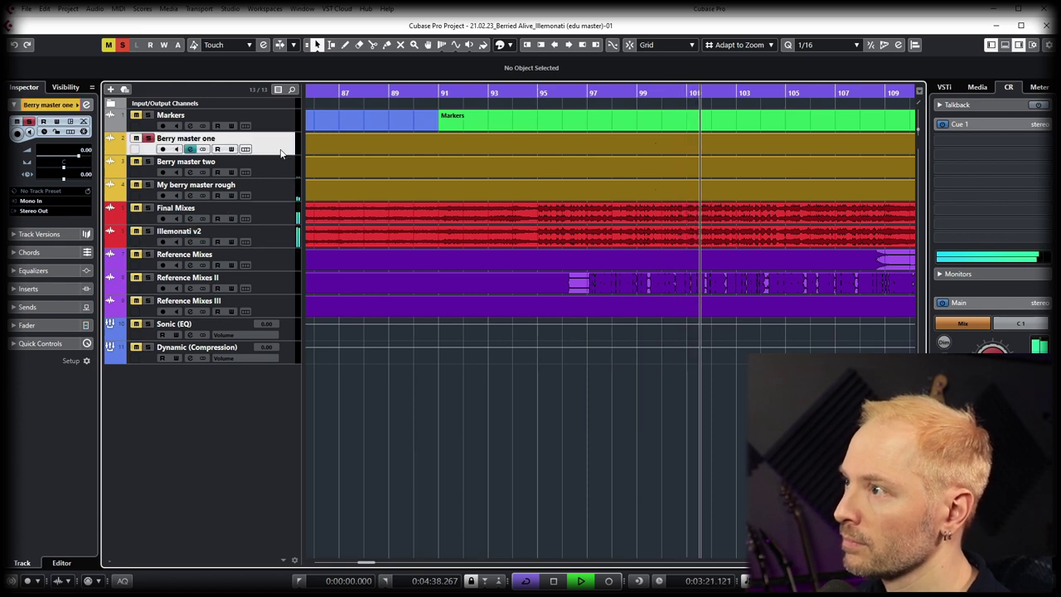
click(278, 236)
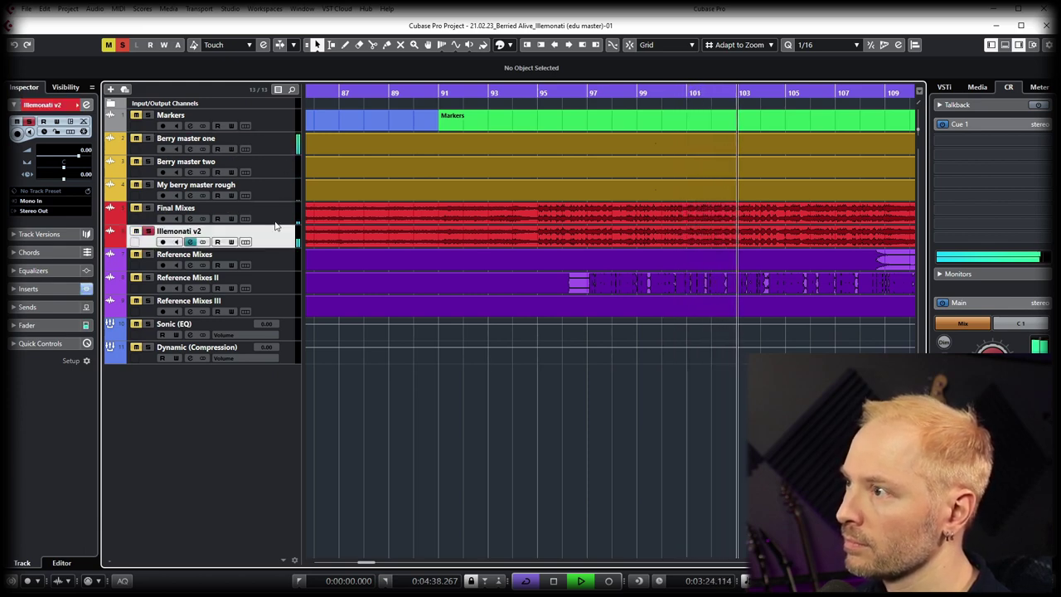
click(280, 146)
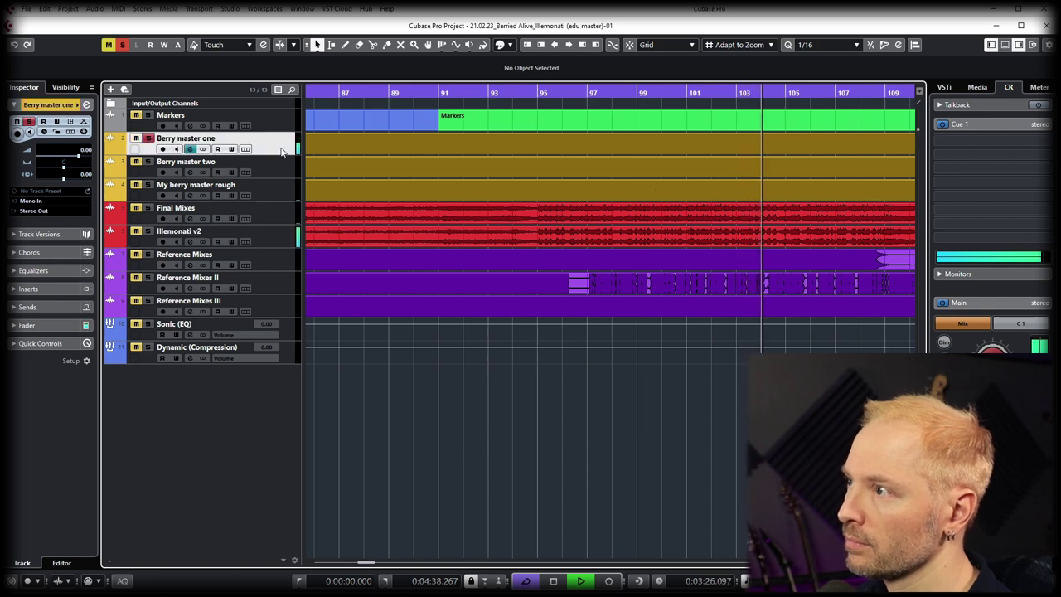
click(280, 231)
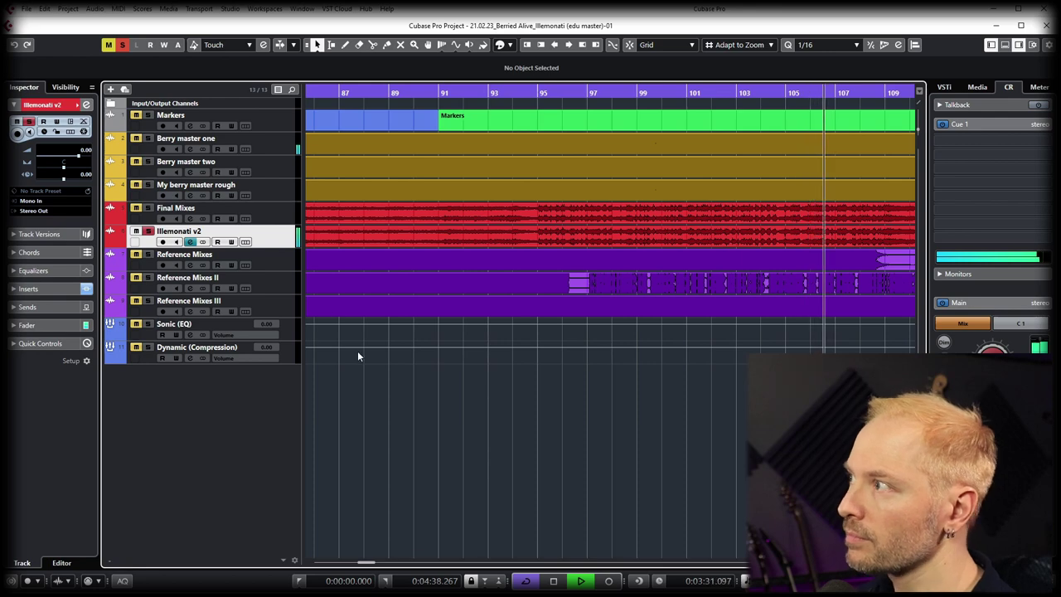
key(space)
key(g)
key(h)
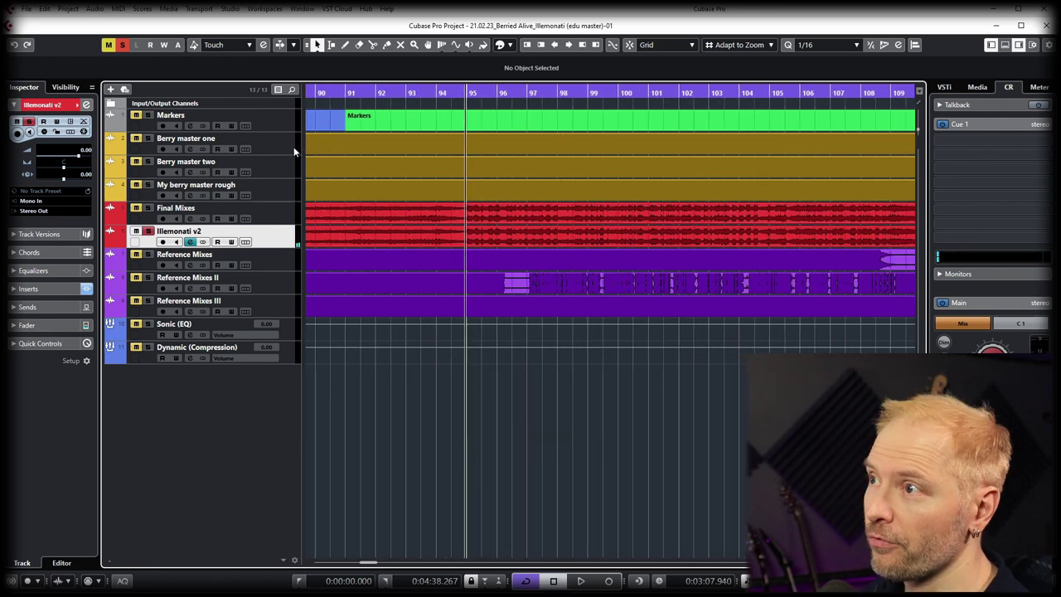
Step: Switch the solo from Berry master one to Illemonati v2 and back to Berry master one
click(292, 147)
click(289, 229)
click(291, 145)
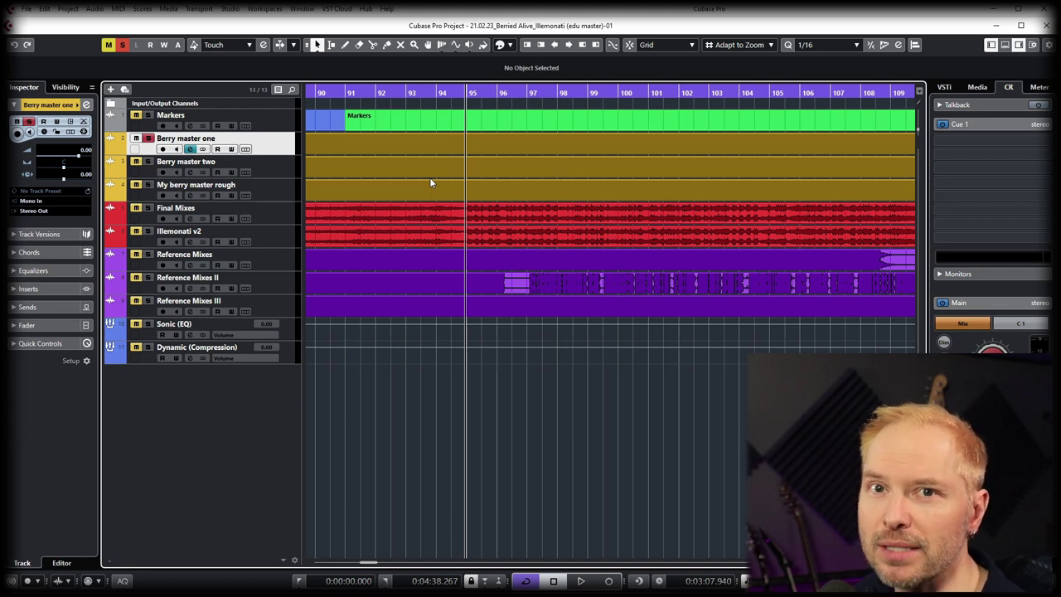
key(g)
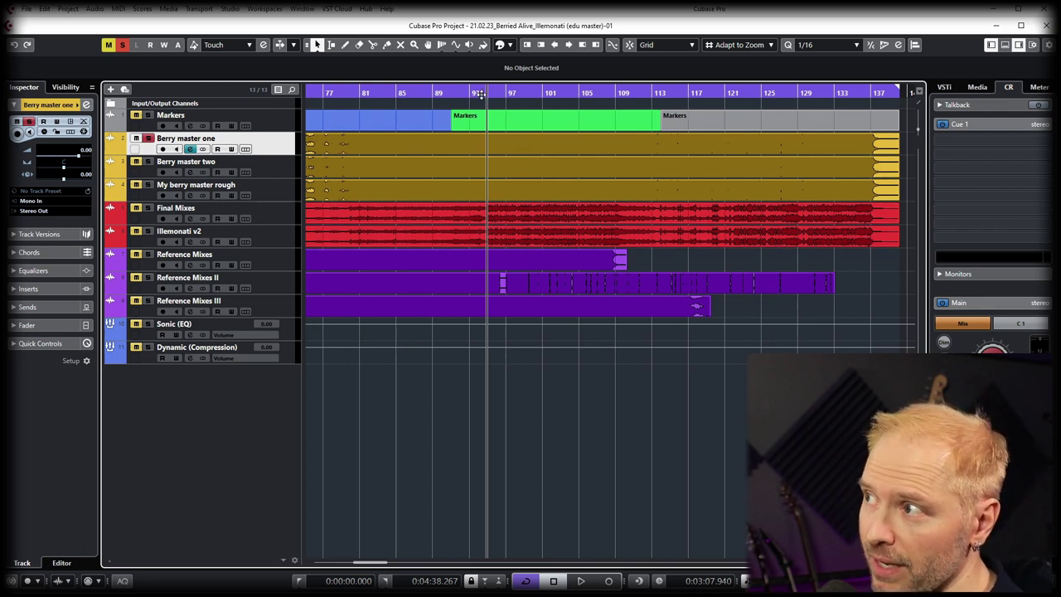
Step: Play from bar 95 while alternating solo between Berry master one and Illemonati v2, and stop on Berry master one
key(space)
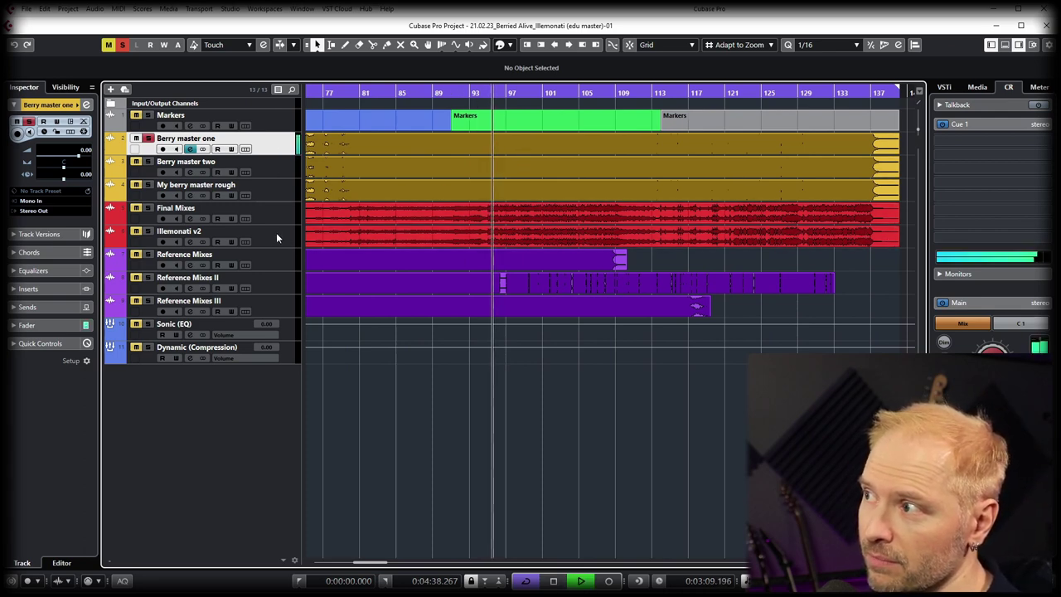
click(275, 235)
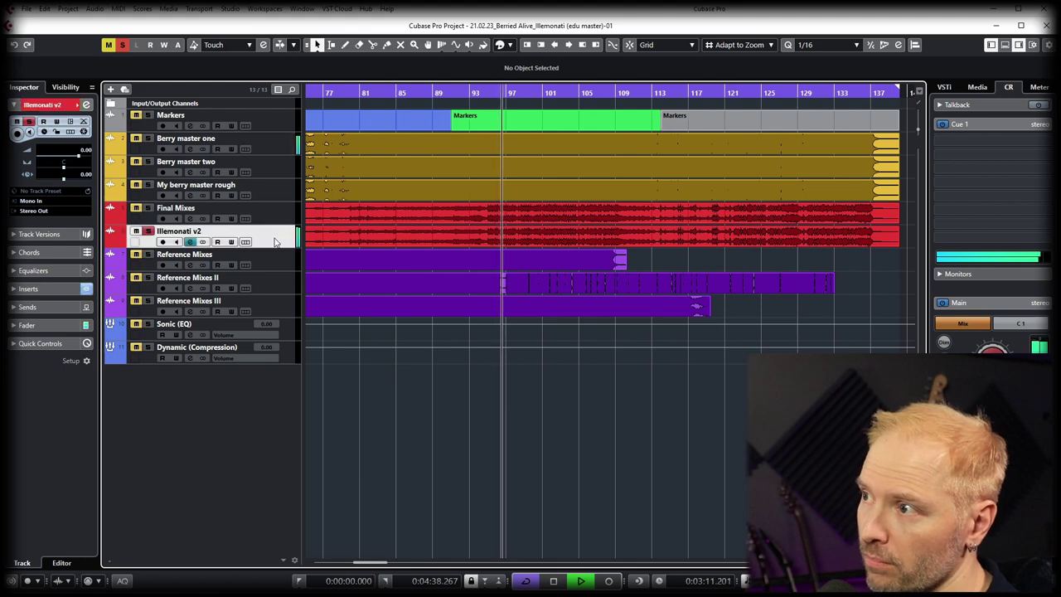
click(281, 145)
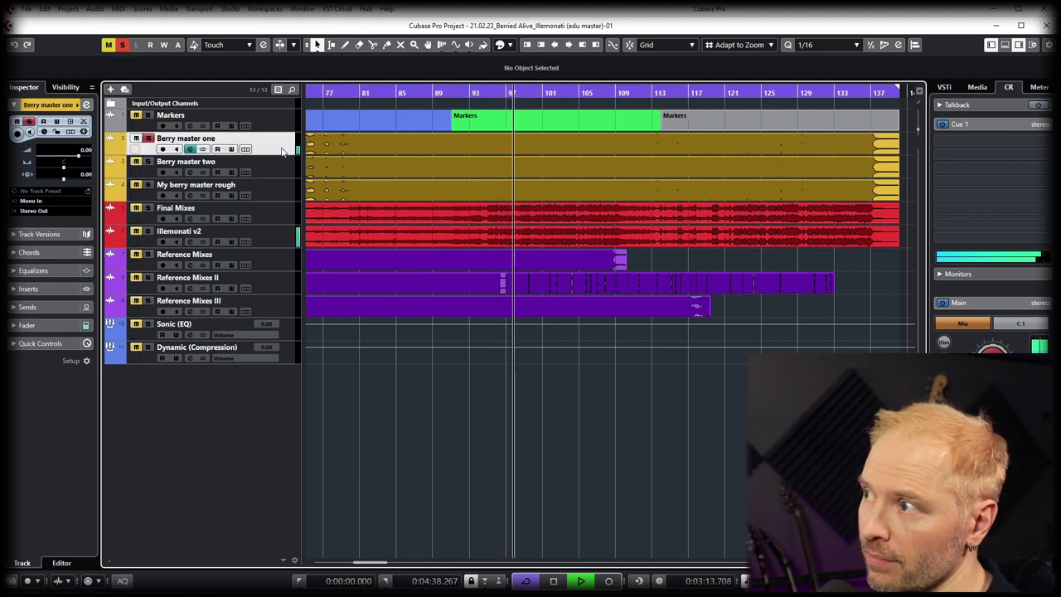
click(275, 235)
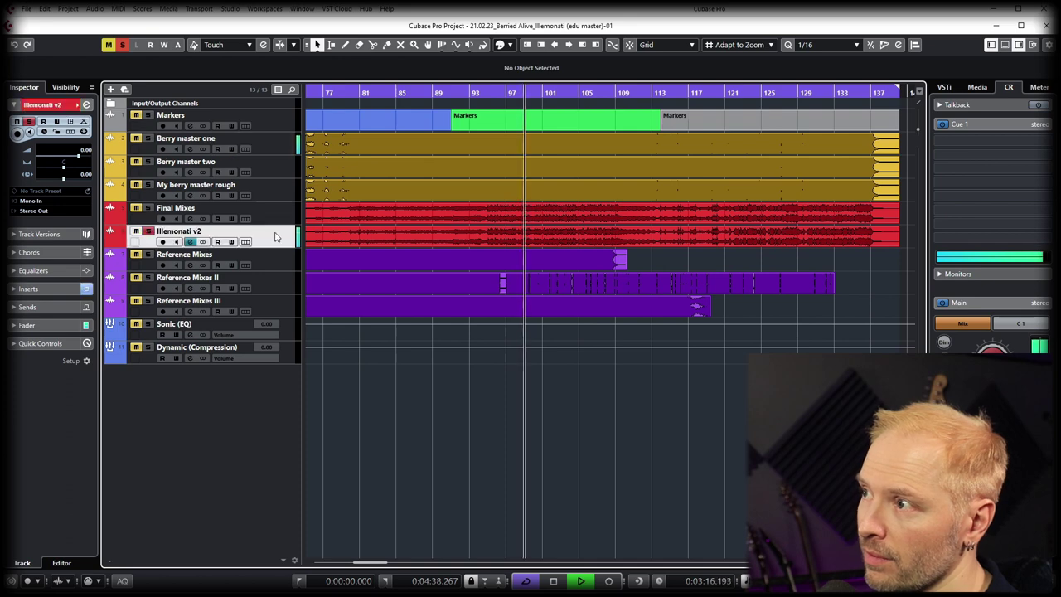
click(280, 143)
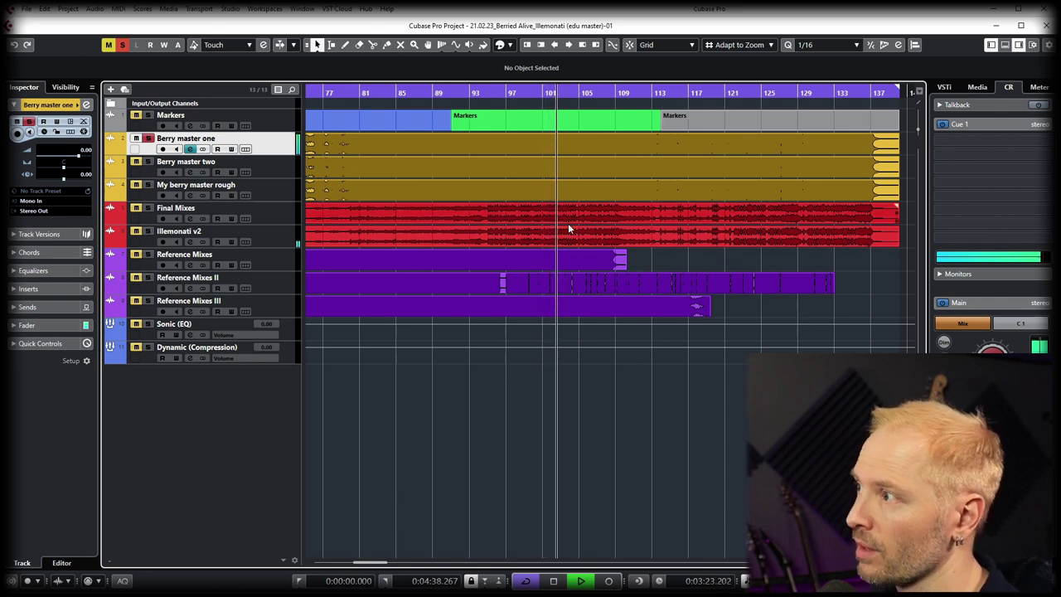
key(space)
scroll(574, 222, up, 3)
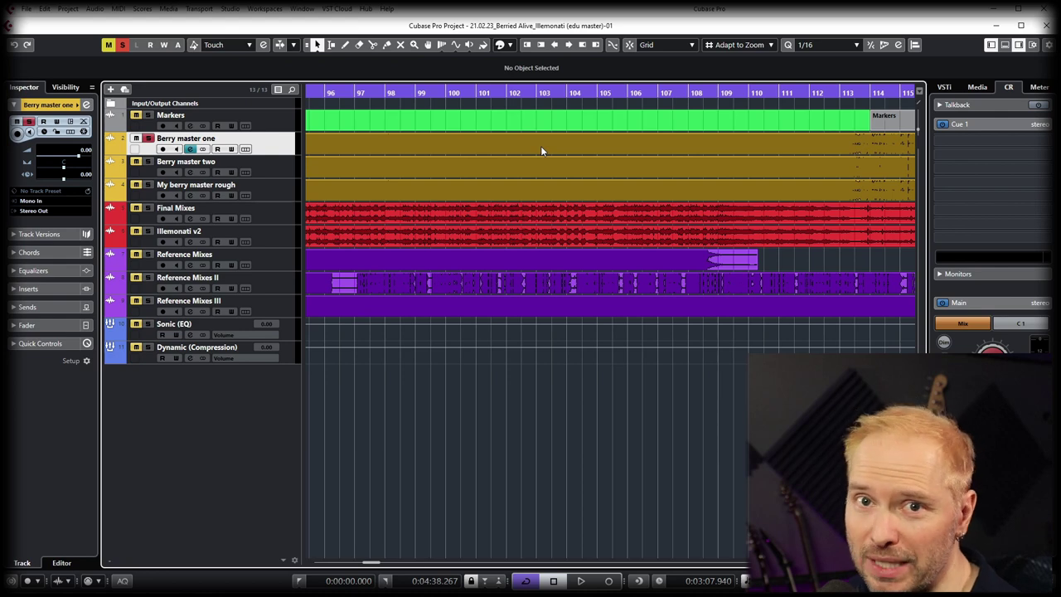
scroll(540, 145, down, 5)
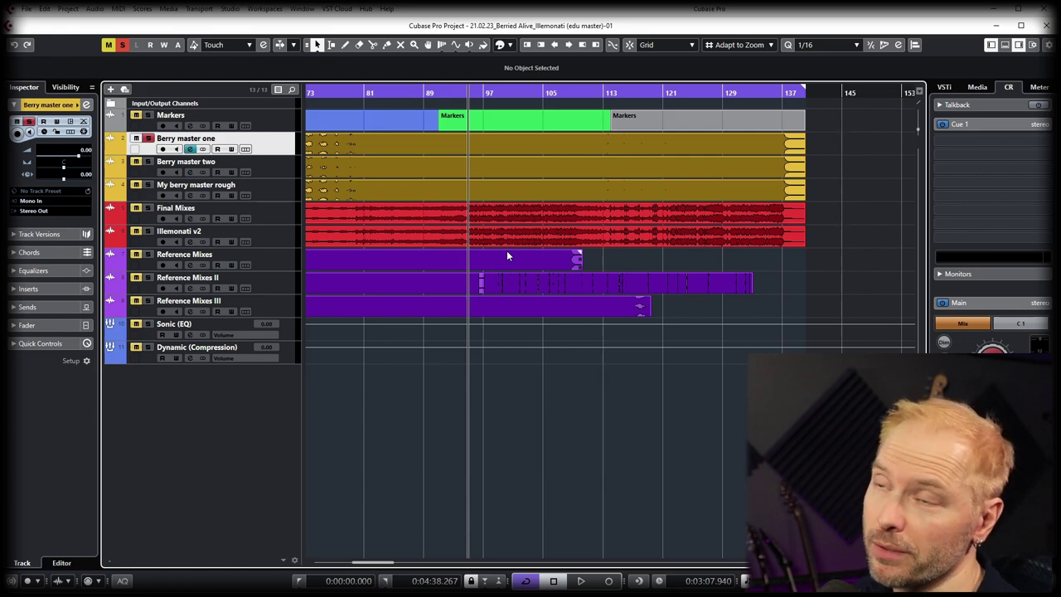
Step: Bypass Illemonati v2's inserts from FreeClip up to the first FabFilter Pro-Q 3 in the mixer, and check its L1 limiter settings
key(F3)
drag(426, 240, 427, 135)
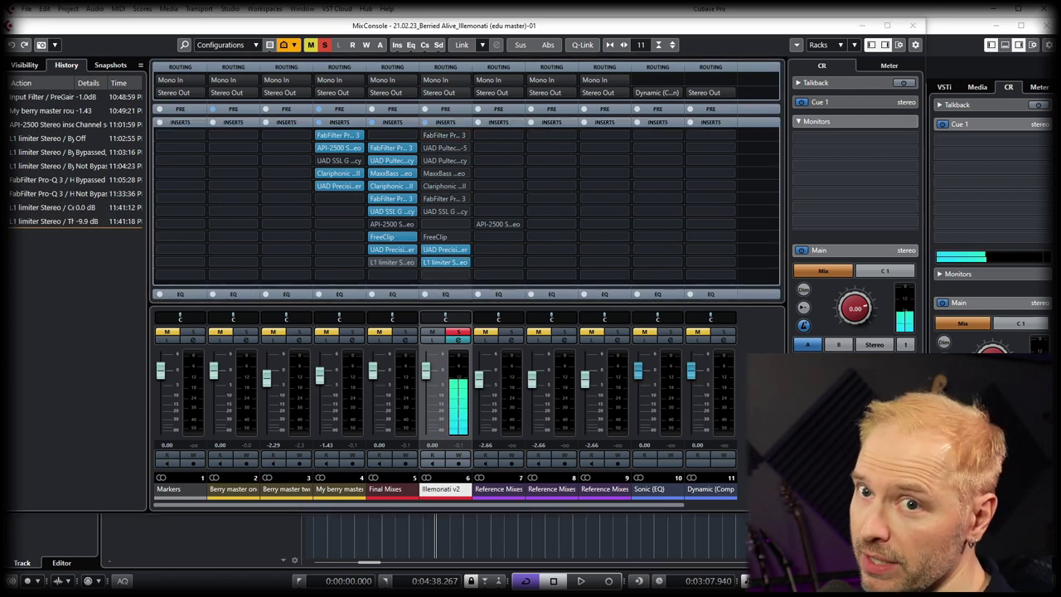
click(445, 261)
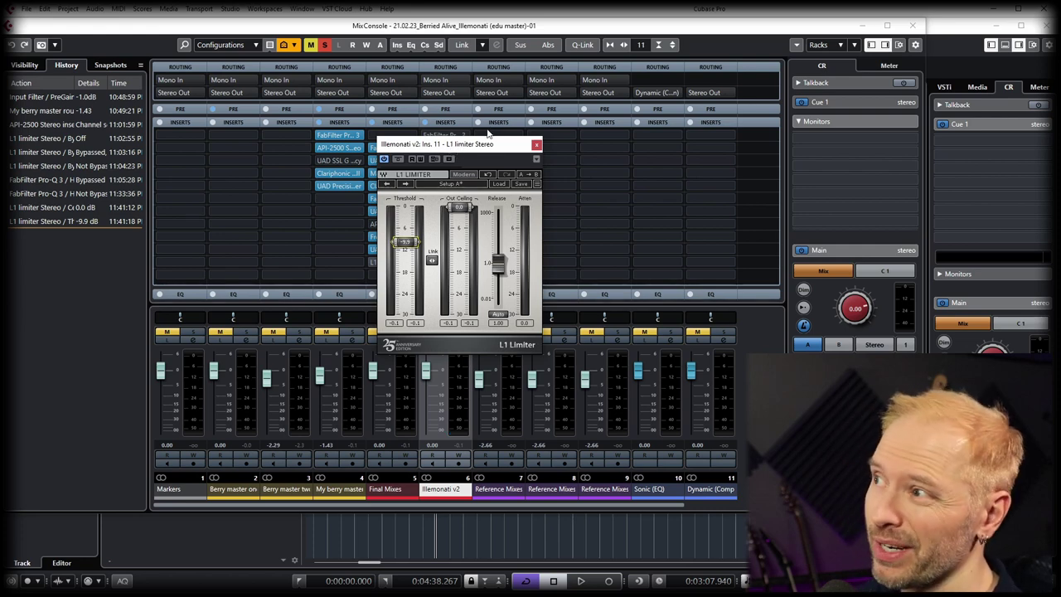
click(536, 144)
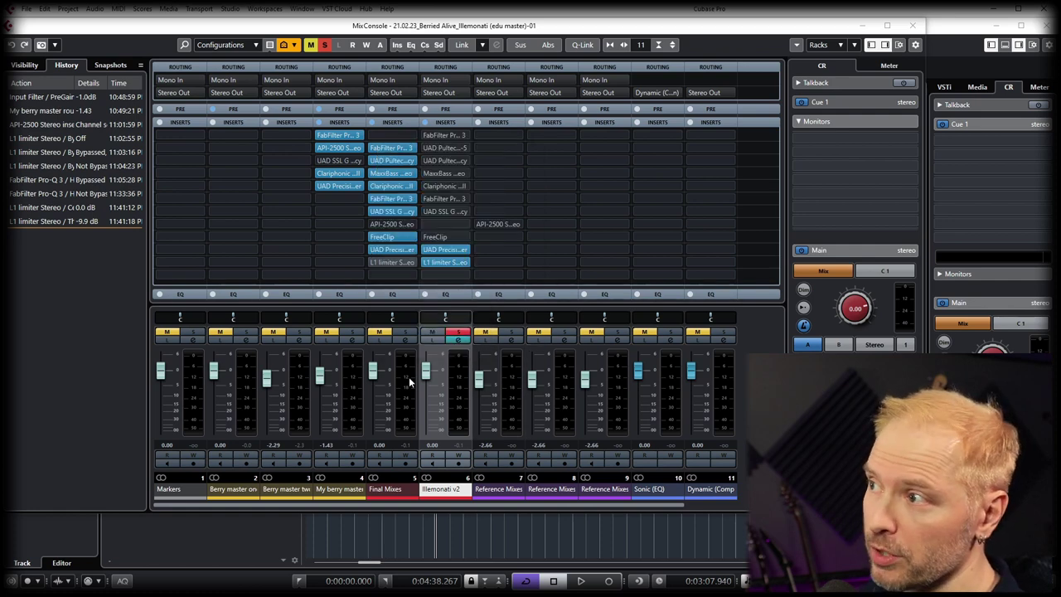
Step: Return to the project window and audition soloed Illemonati v2 with only its UAD Precision and L1 limiter inserts active
key(F3)
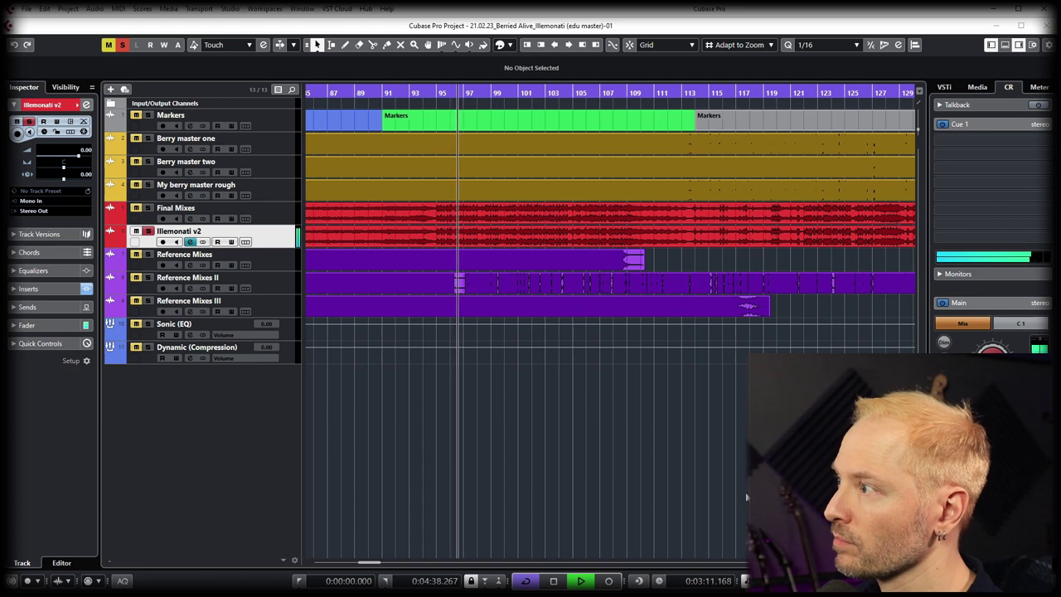
key(g)
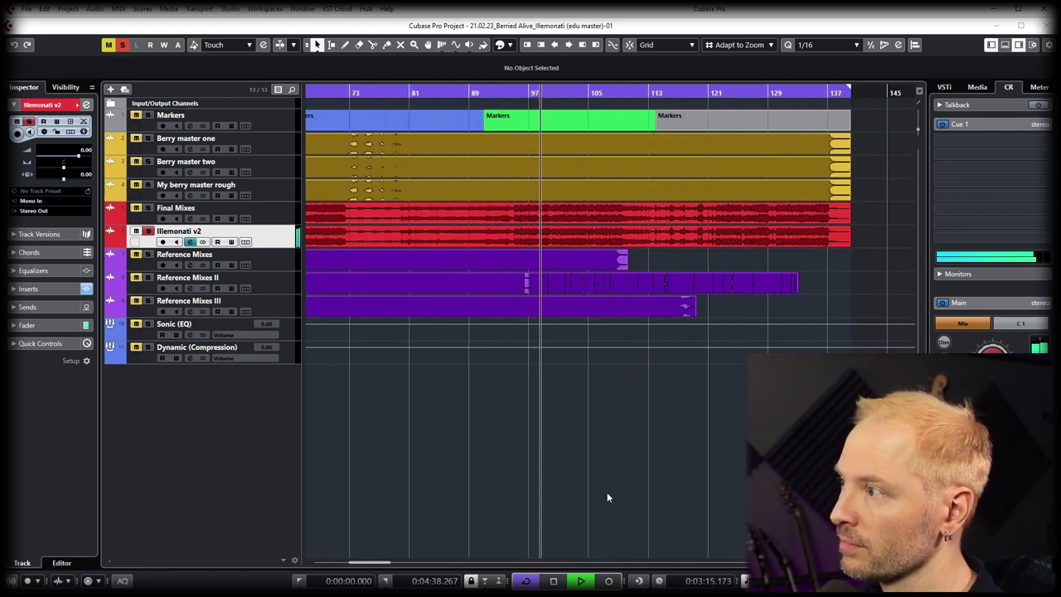
key(space)
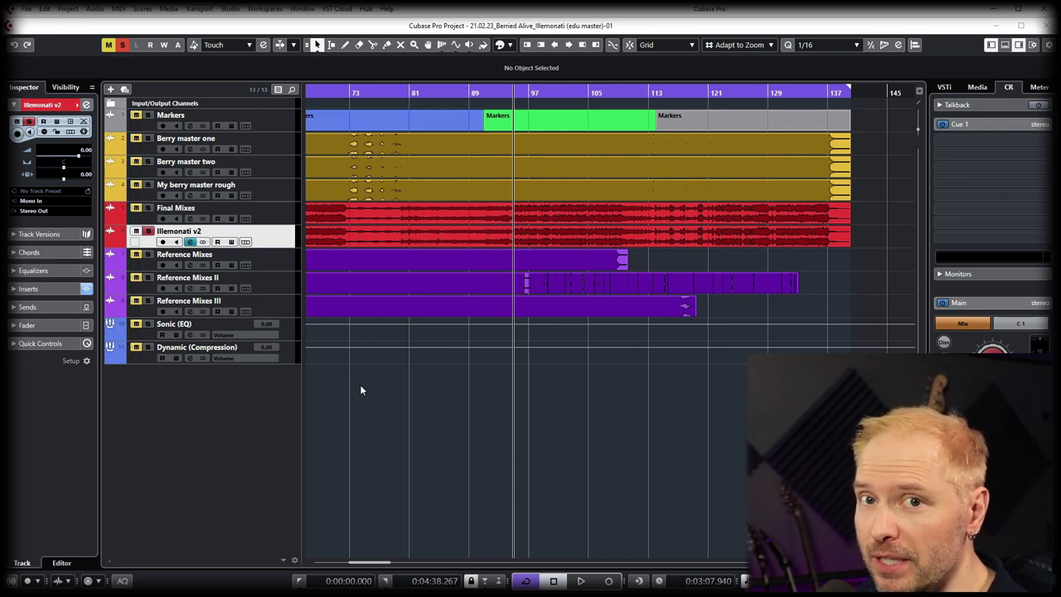
Step: Show the PAZ Analyzer over the mixer, clear its held peaks, and play Illemonati v2 to examine its frequency spectrum and stereo image
key(F3)
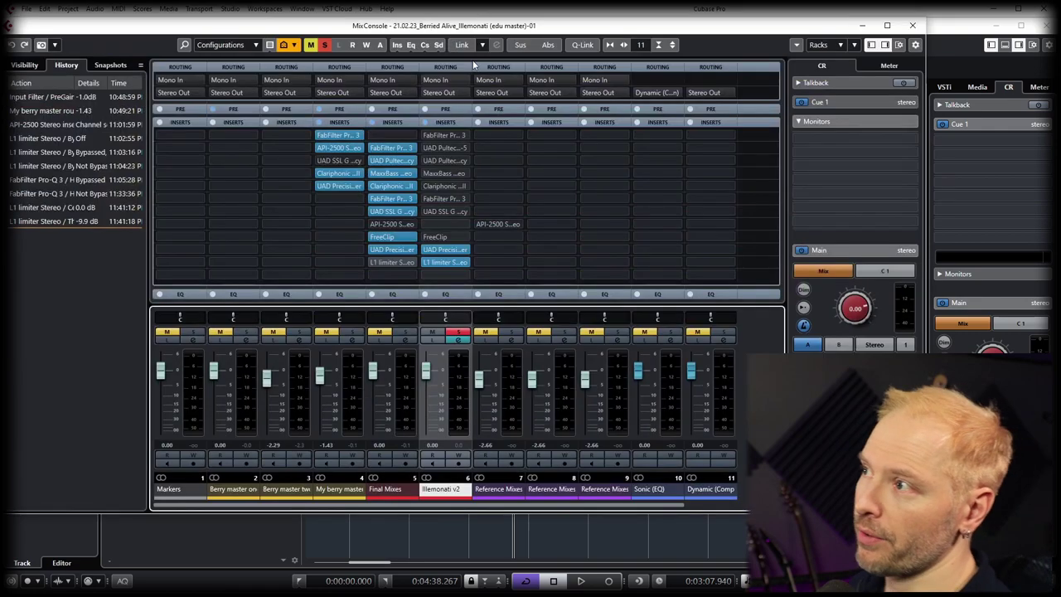
click(442, 134)
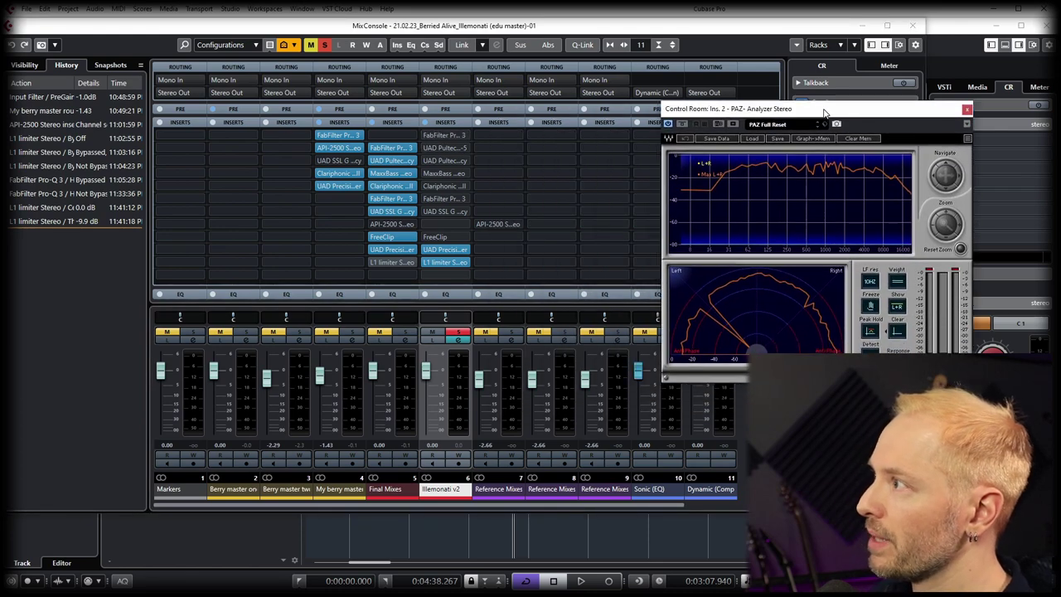
click(911, 111)
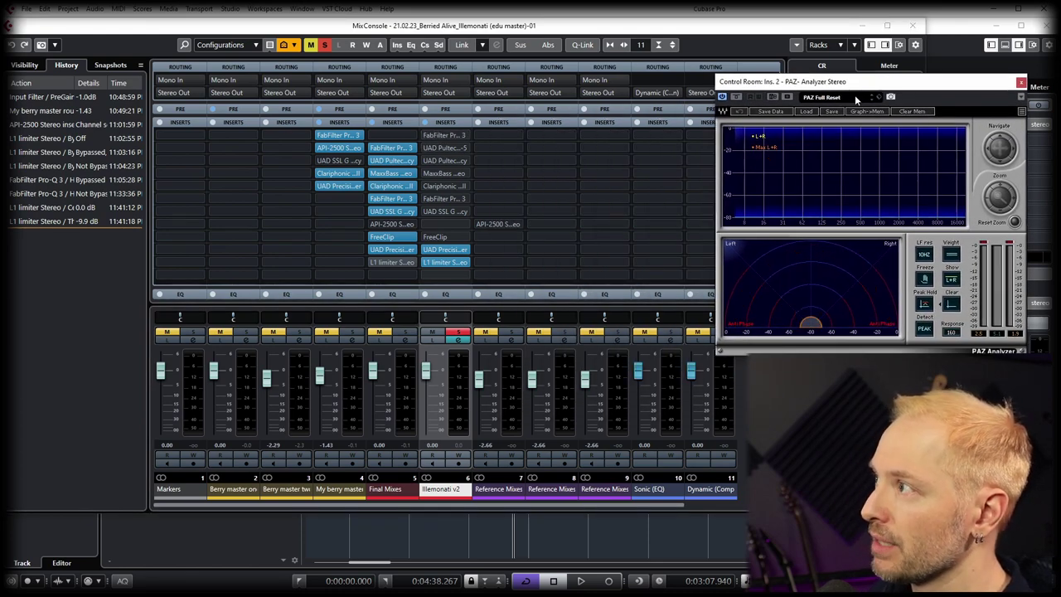
drag(861, 89, 866, 63)
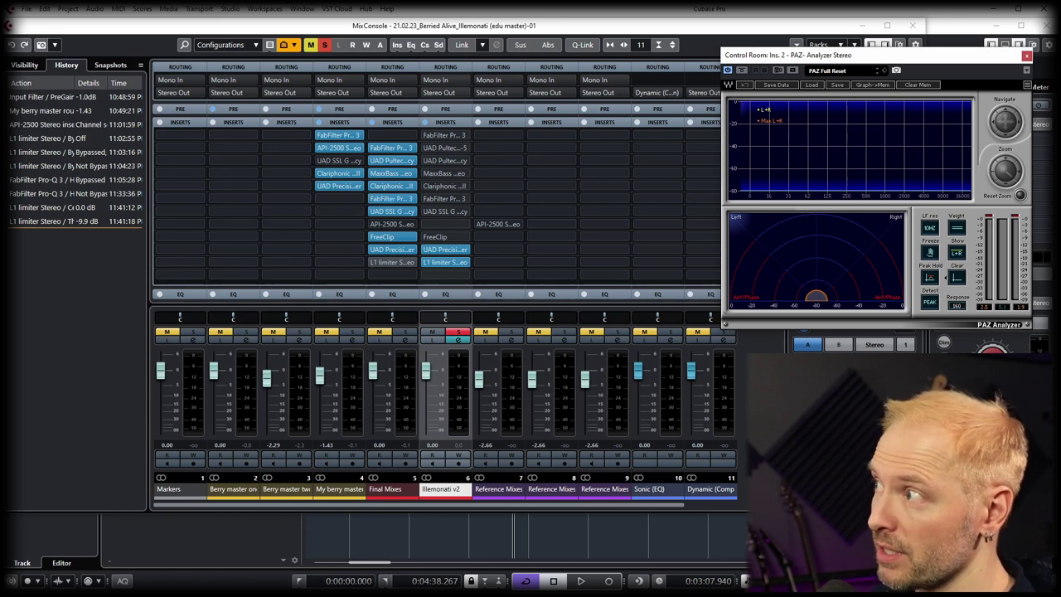
key(space)
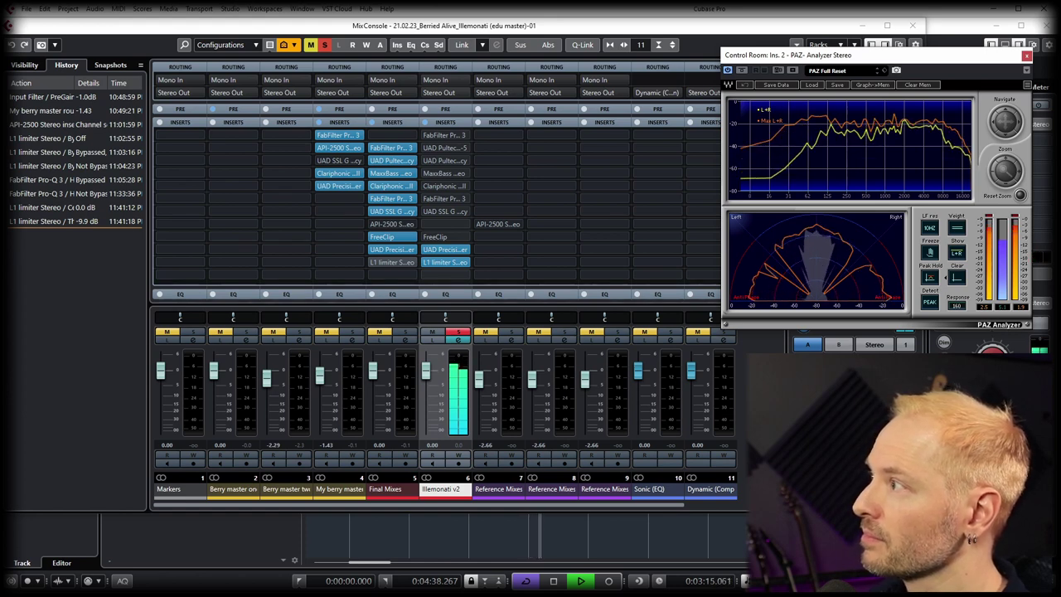
key(space)
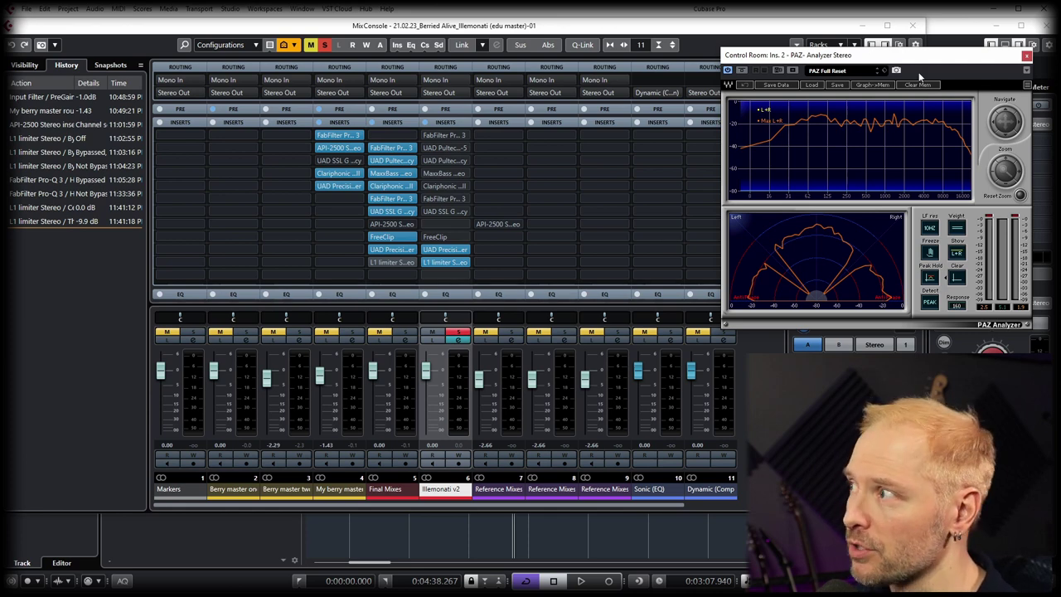
Step: Enable and open the FabFilter Pro-Q 3 in Illemonati v2's first insert, and select its low cut band
click(433, 139)
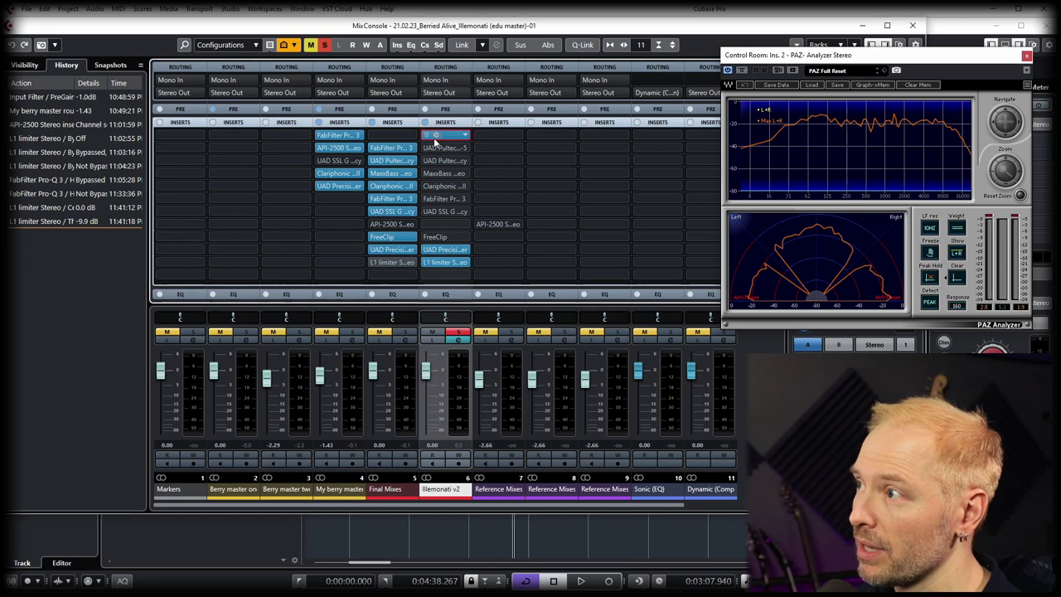
click(435, 137)
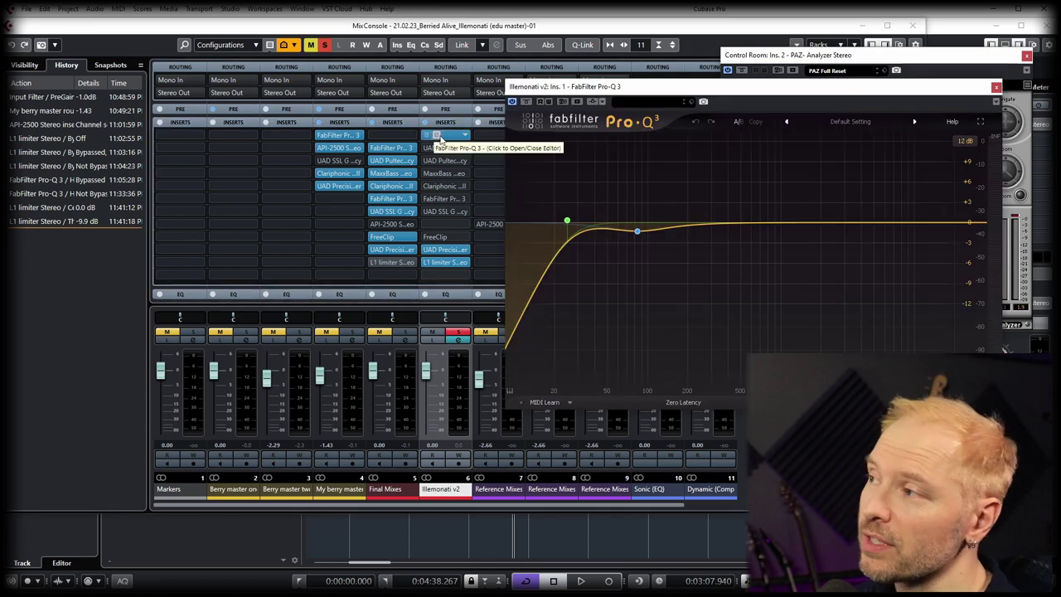
click(567, 221)
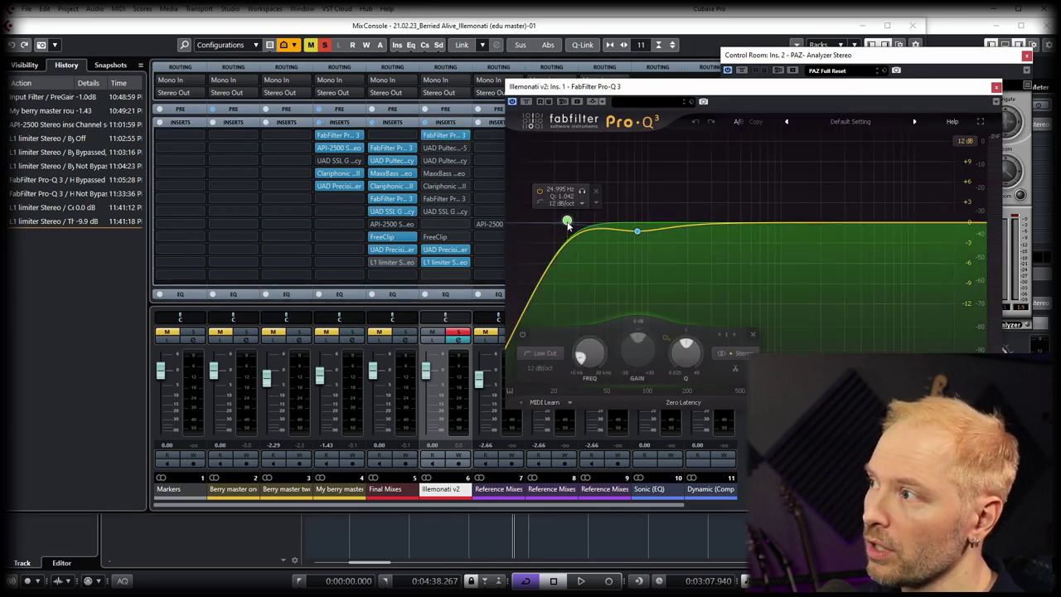
Step: Temporarily switch the band's shape to High Cut, audition the isolated low end, and restore the Low Cut shape
click(556, 351)
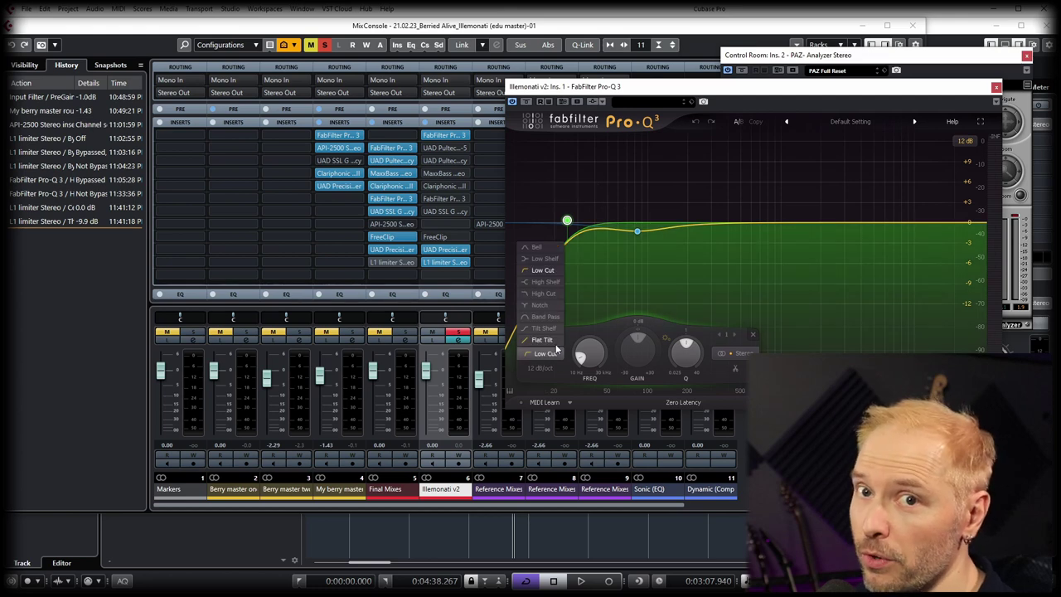
click(546, 296)
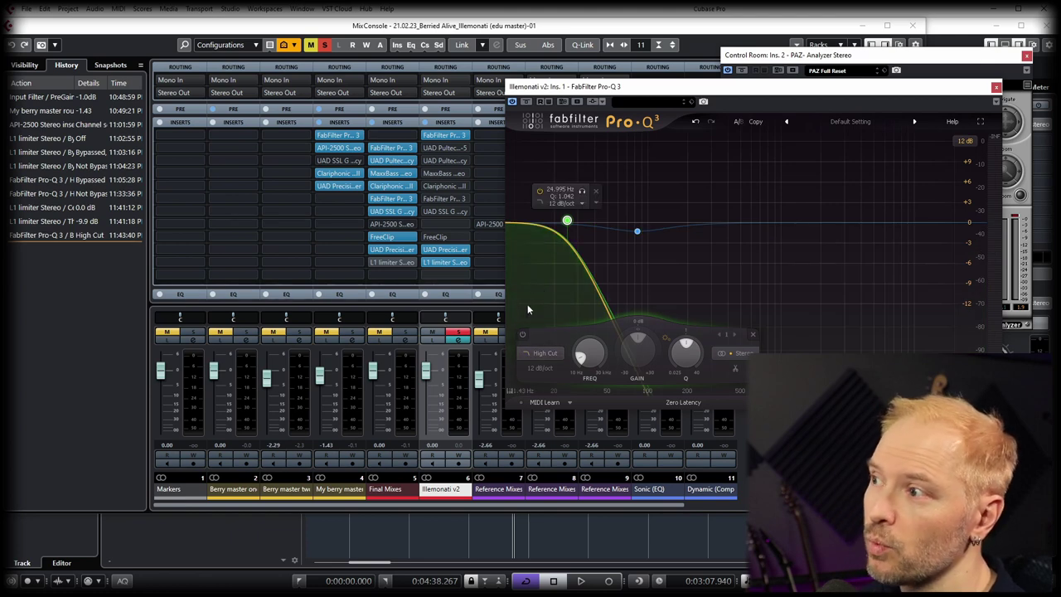
key(space)
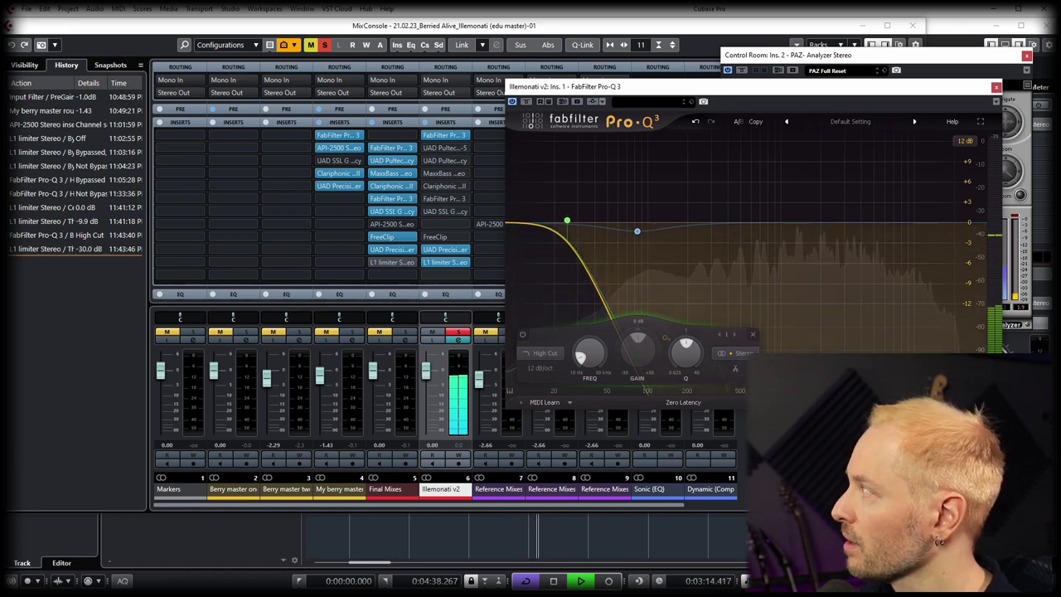
key(space)
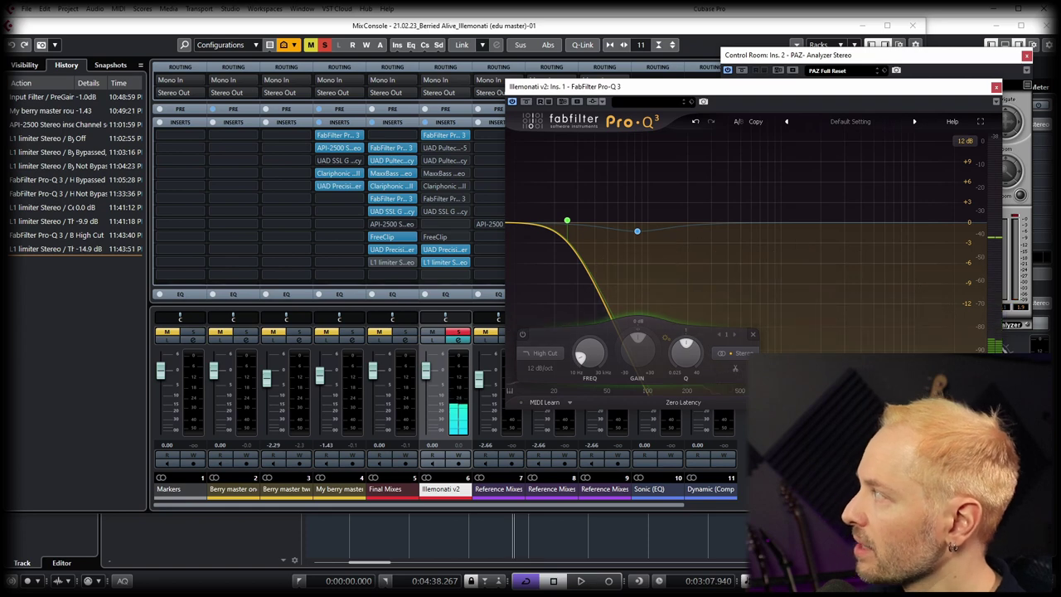
click(553, 353)
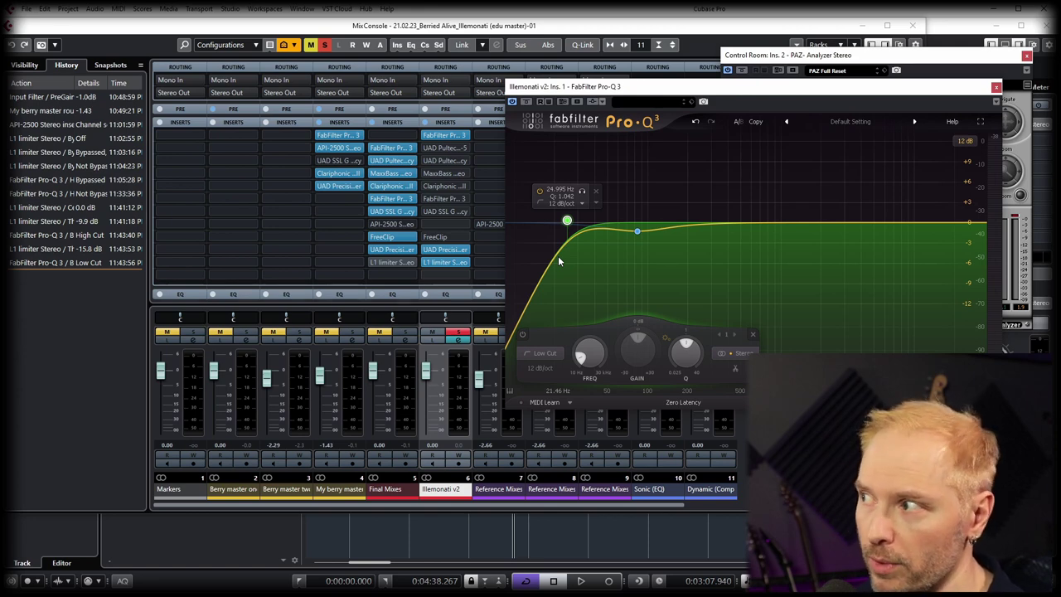
Step: Examine the Pro-Q 3's bell and low cut bands beside the analyzer, try the low cut at 22.938 Hz, and close the equalizer
click(637, 231)
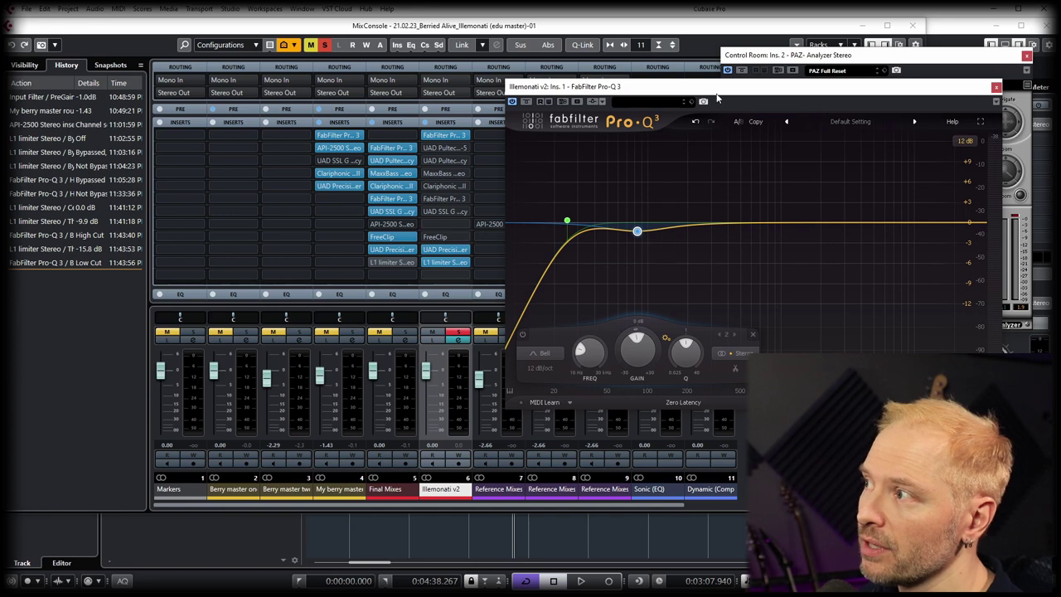
drag(652, 87, 358, 73)
mouse_move(343, 218)
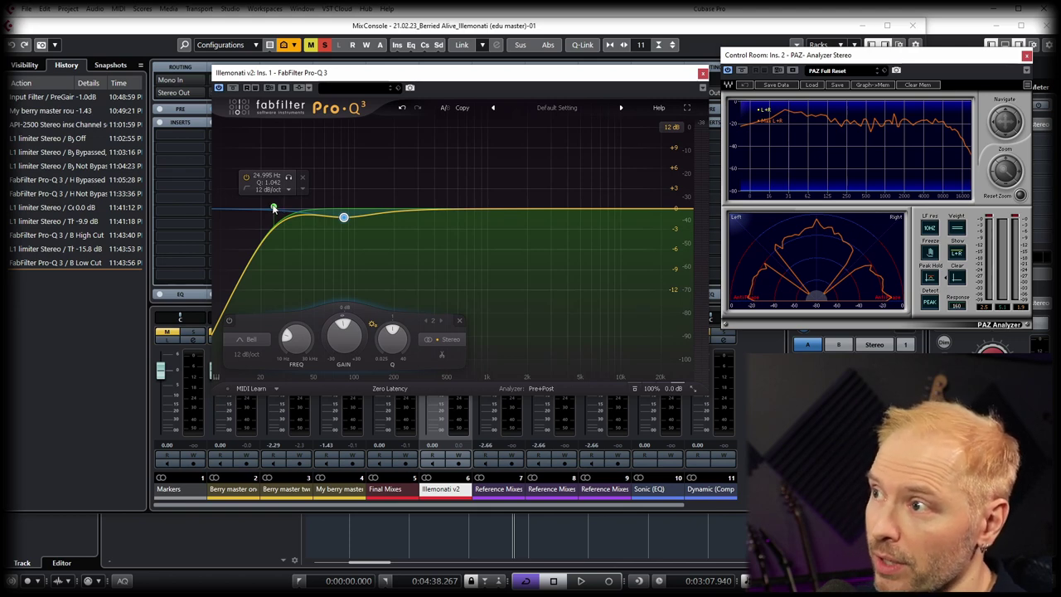
mouse_move(274, 207)
mouse_down()
mouse_move(289, 206)
mouse_move(273, 206)
mouse_up()
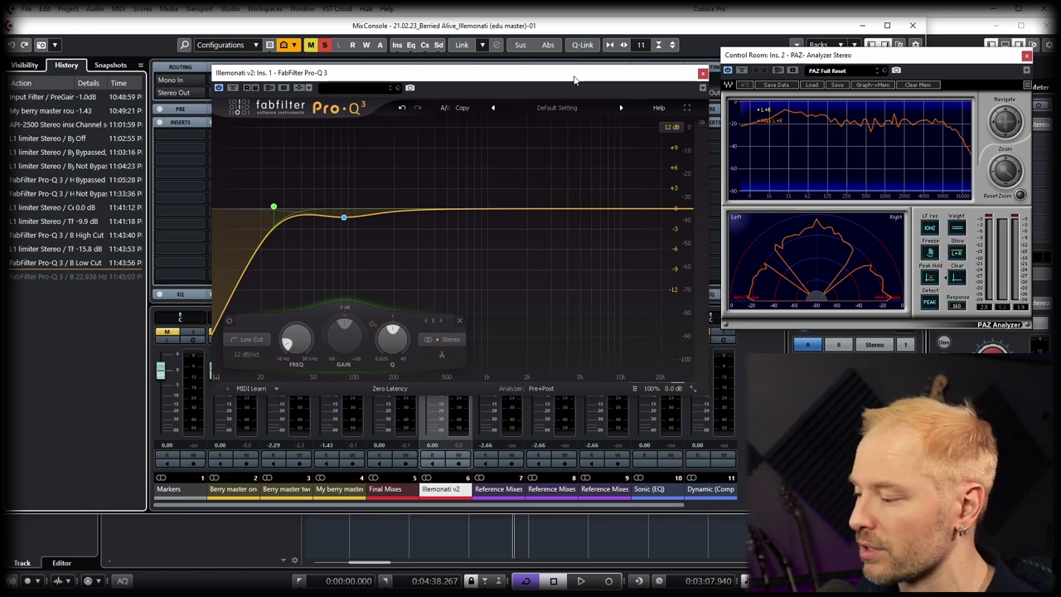
click(702, 73)
Step: Inspect the UAD Pultec MEQ-5 in Illemonati v2's second insert, close it, and enable the UAD Pultec in the third insert
click(435, 148)
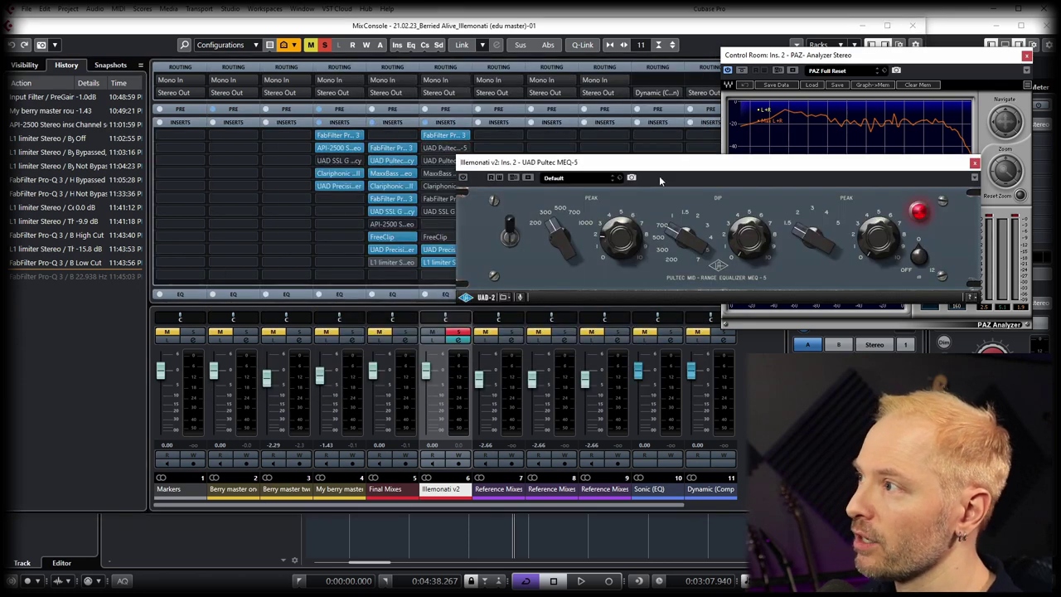
drag(525, 170, 273, 297)
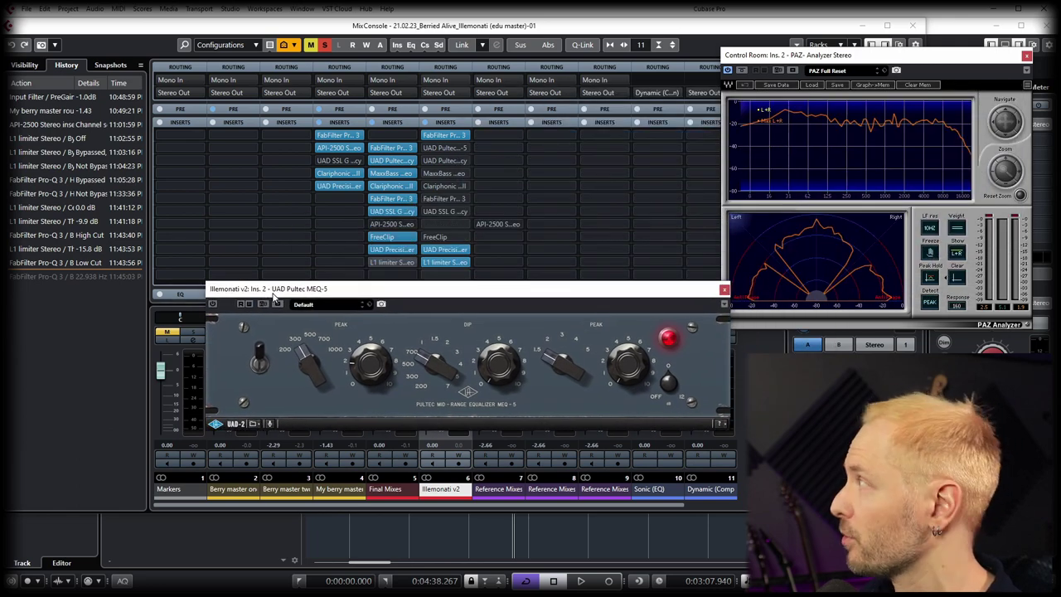
click(381, 224)
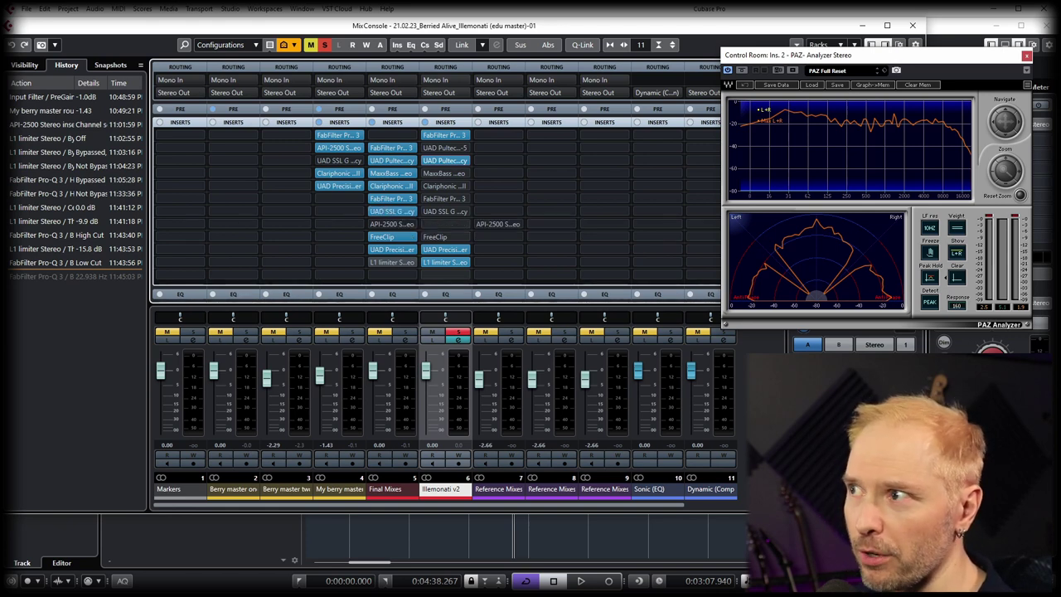
Step: Open the UAD Pultec-Pro Legacy in Illemonati v2's third insert and examine its MEQ-5 and EQP-1A sections beside the analyzer
click(445, 160)
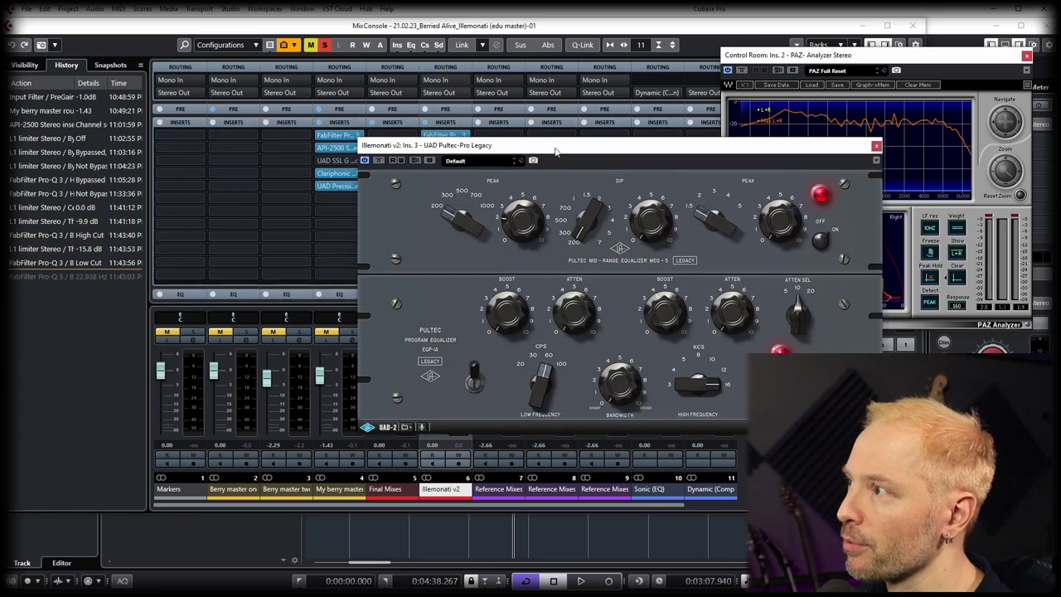
drag(522, 144, 443, 62)
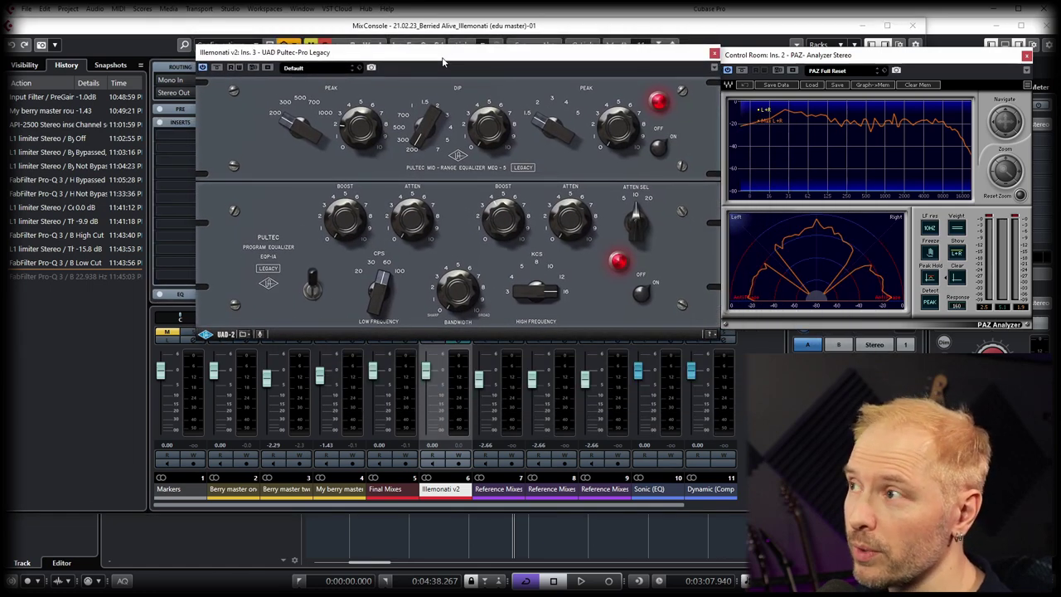
drag(409, 58, 734, 277)
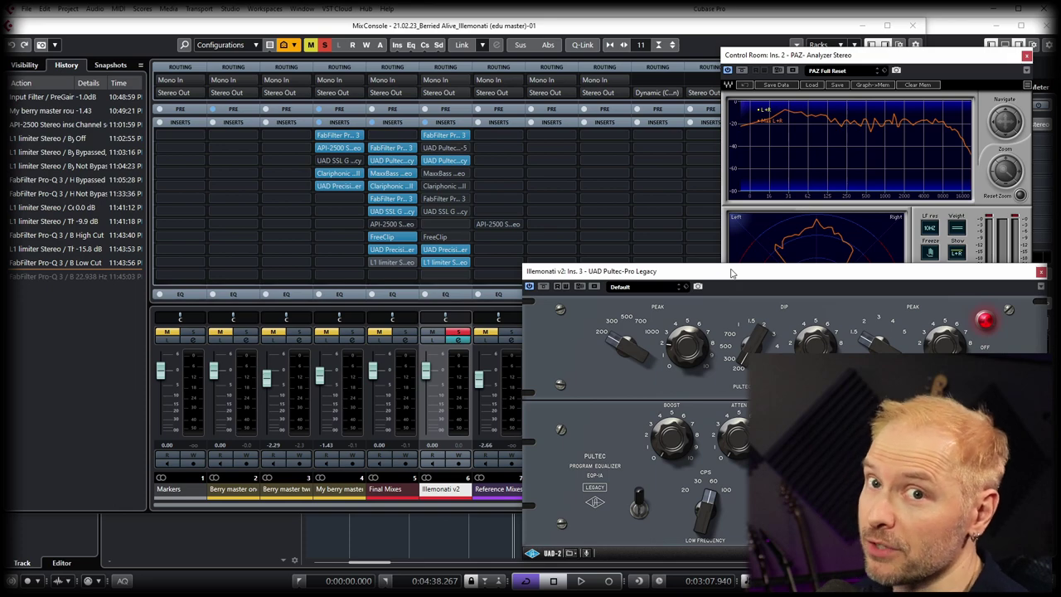
drag(731, 273, 493, 166)
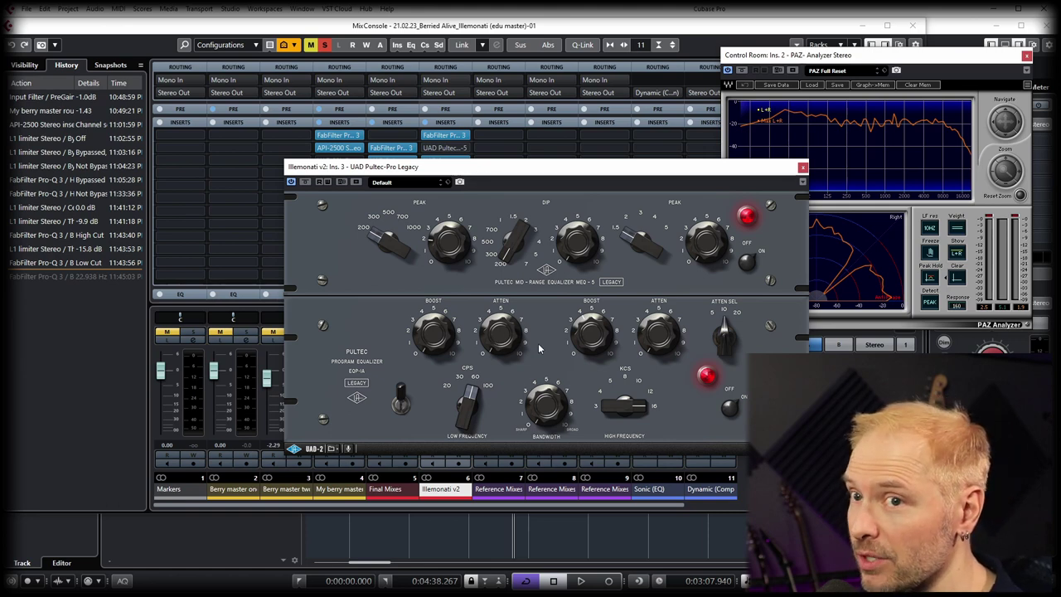
Step: Compare Illemonati v2 with the Pultec-Pro bypassed and active during playback, leaving the plugin active at the end
click(306, 182)
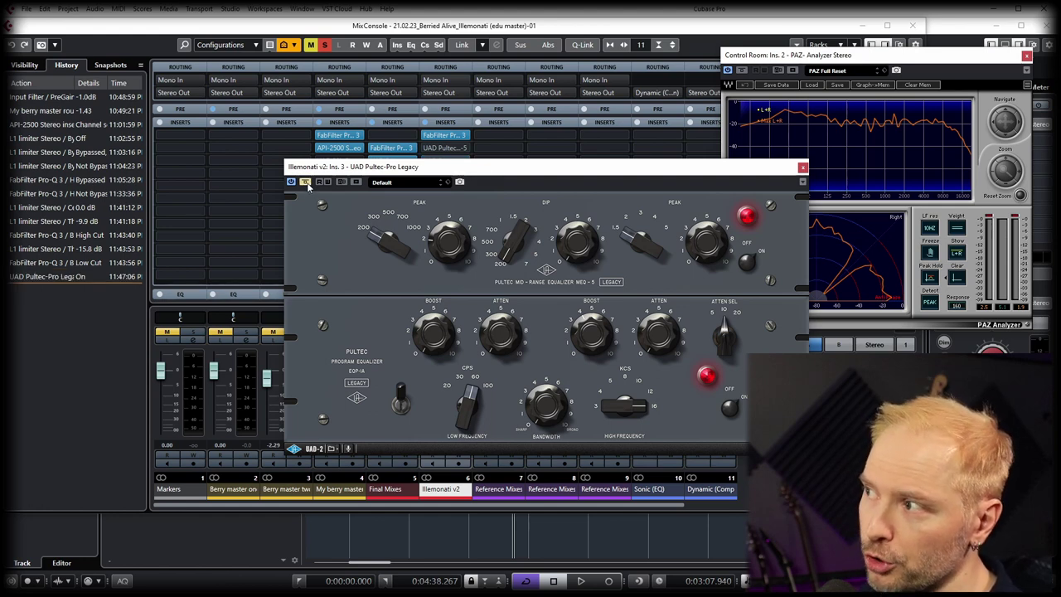
key(space)
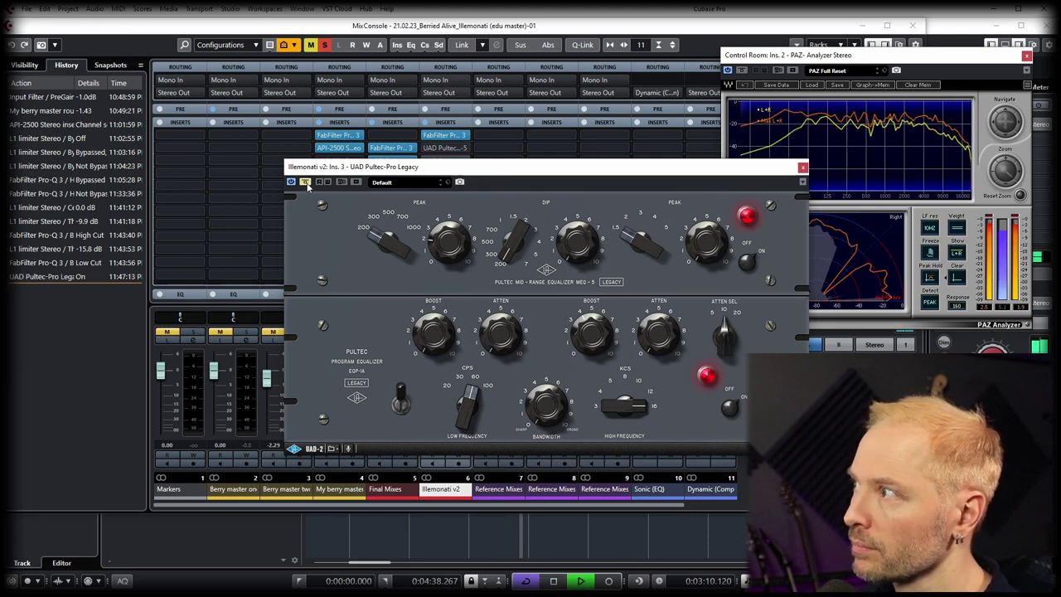
click(305, 182)
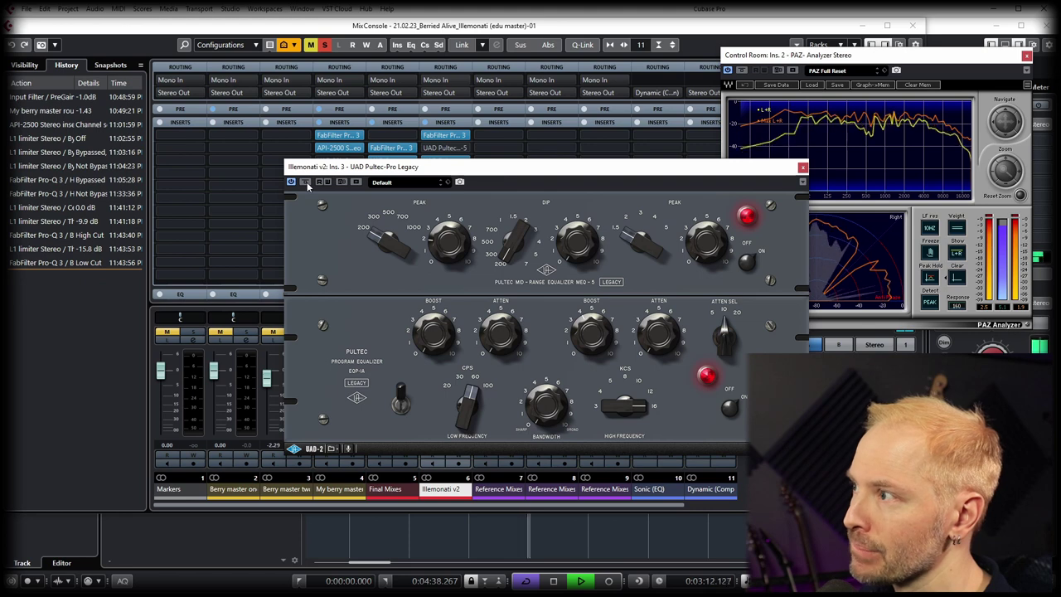
click(306, 182)
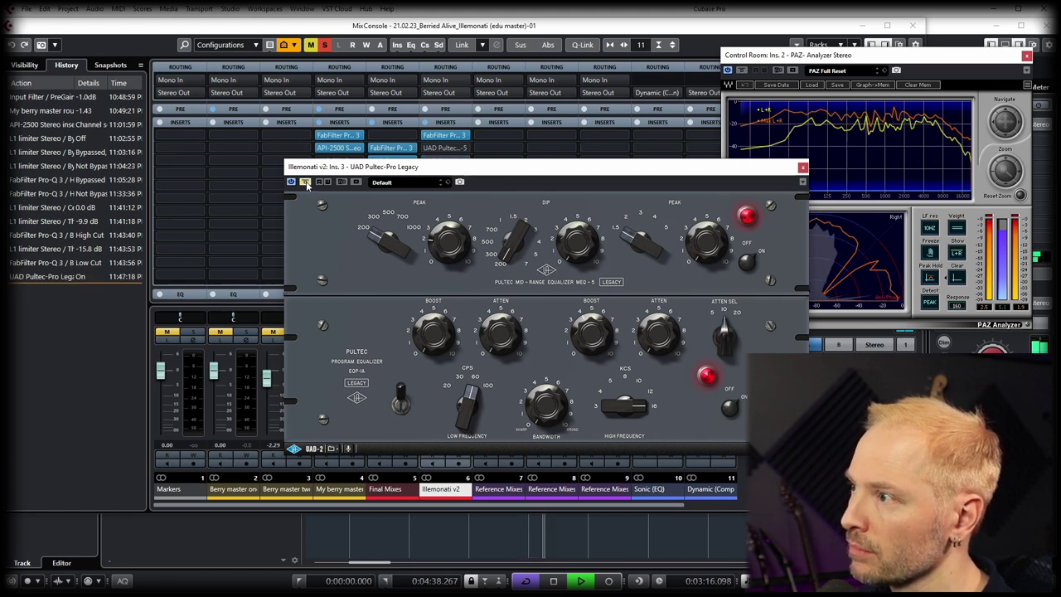
click(306, 183)
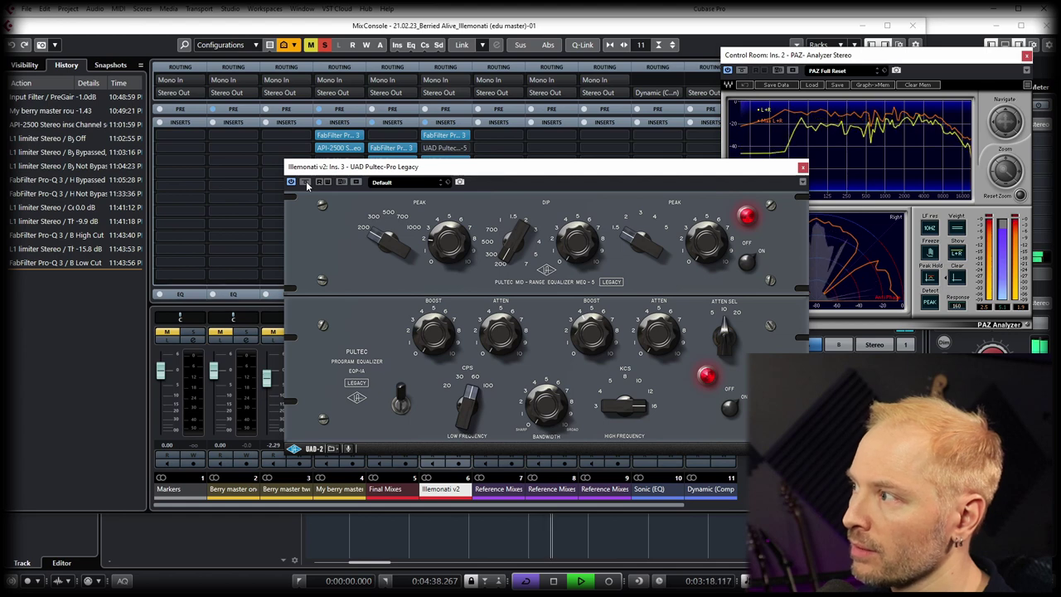
key(space)
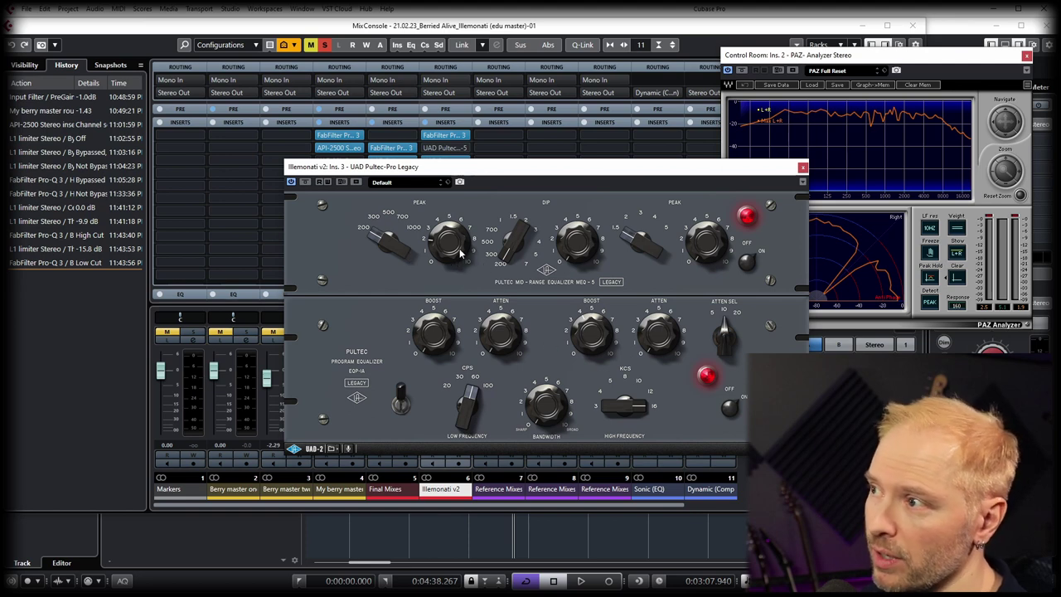
Step: During playback, set the MEQ-5's low peak gain to 0.00, compare with and without the change, and undo it
key(space)
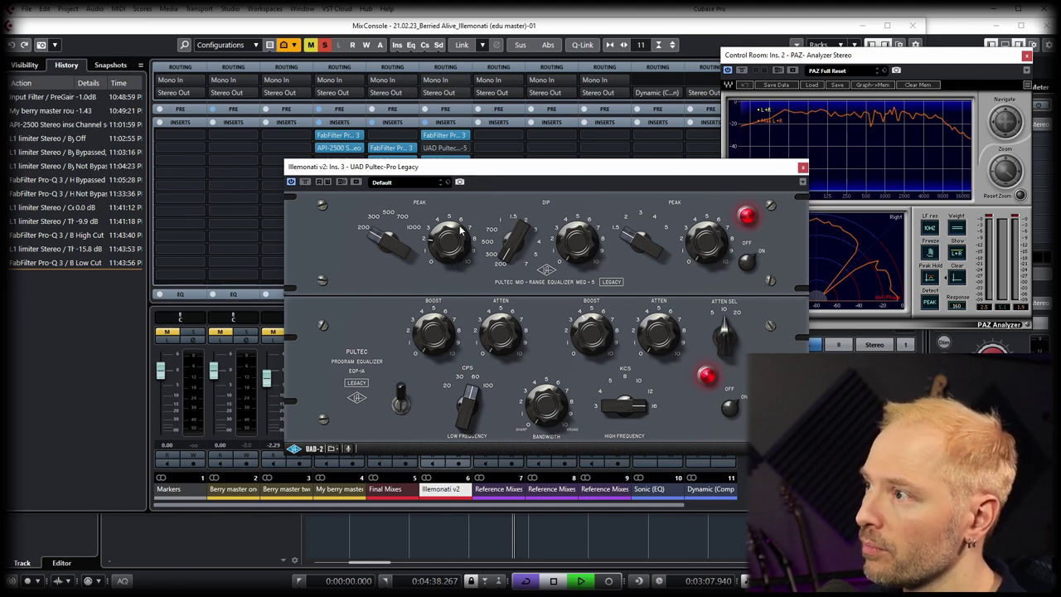
click(454, 306)
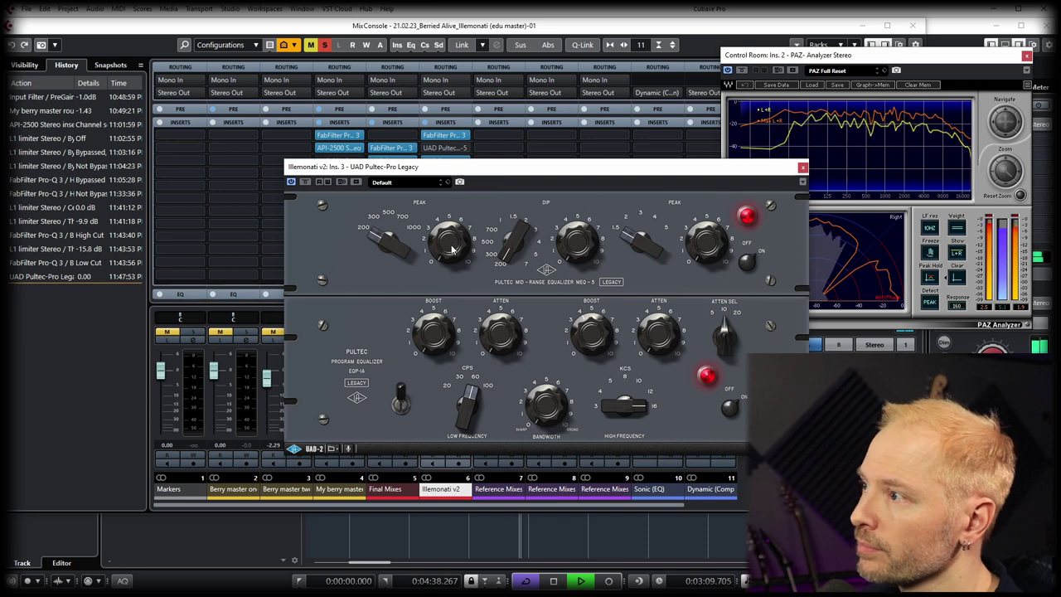
click(57, 270)
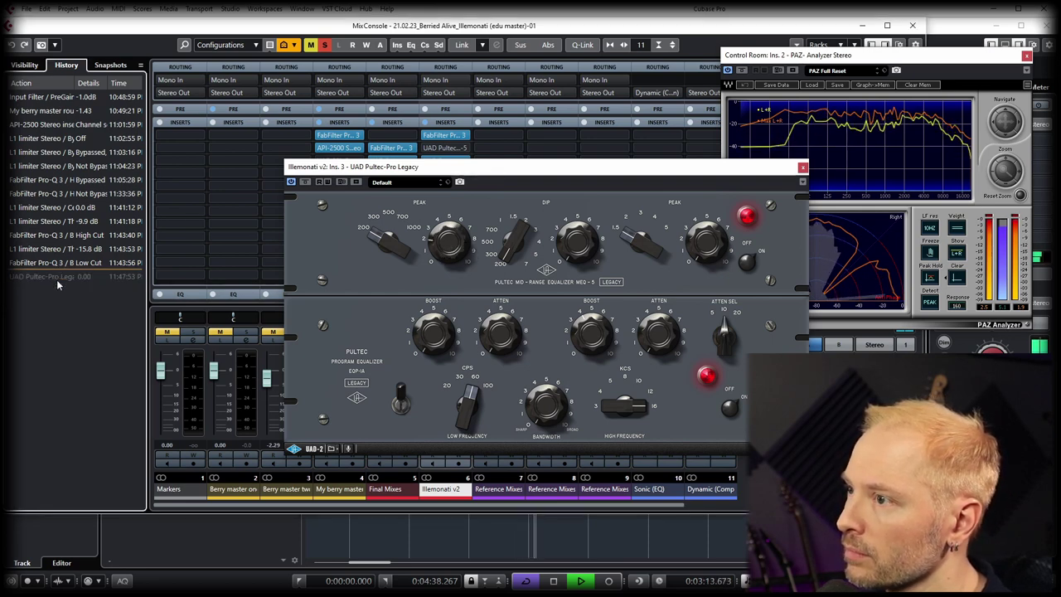
click(57, 278)
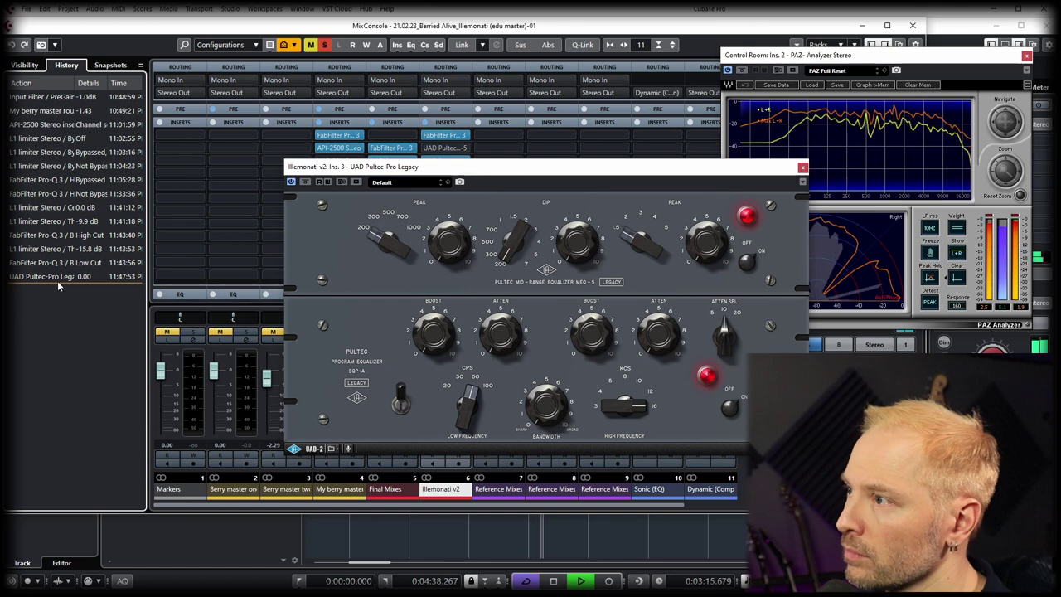
click(56, 266)
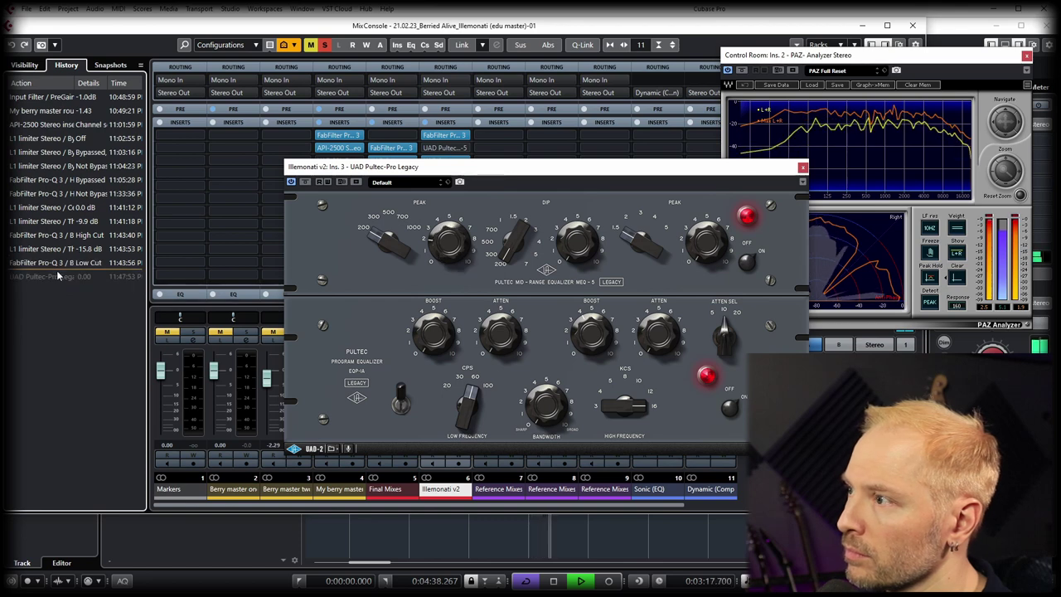
click(127, 263)
click(124, 276)
key(space)
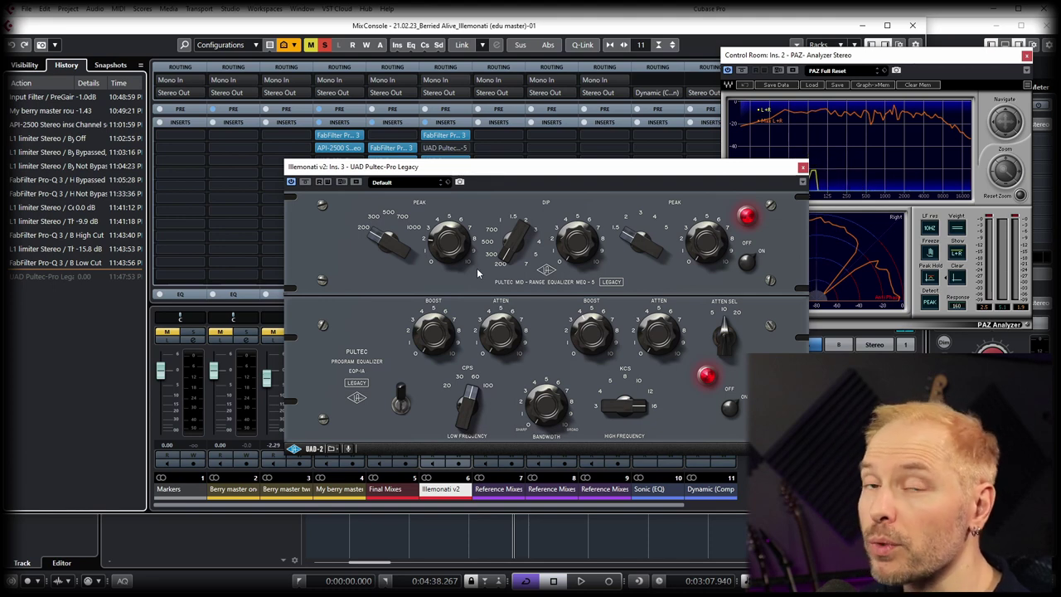
Step: During playback, reset the EQP-1A's high boost to 0.00, compare it against the original setting, undo the change, and close the Pultec-Pro
key(space)
ctrl+click(591, 331)
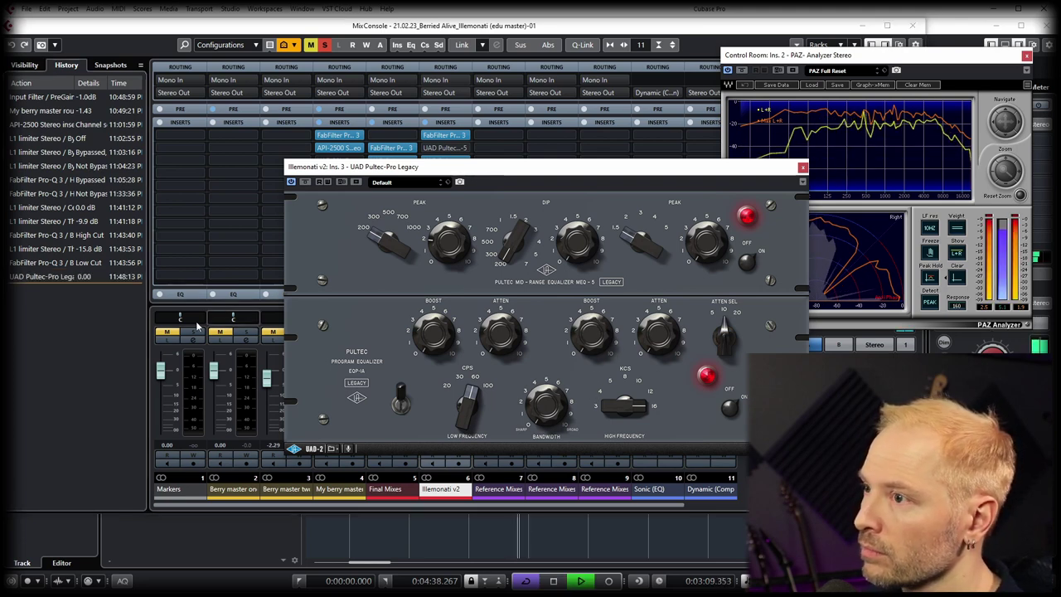
click(89, 274)
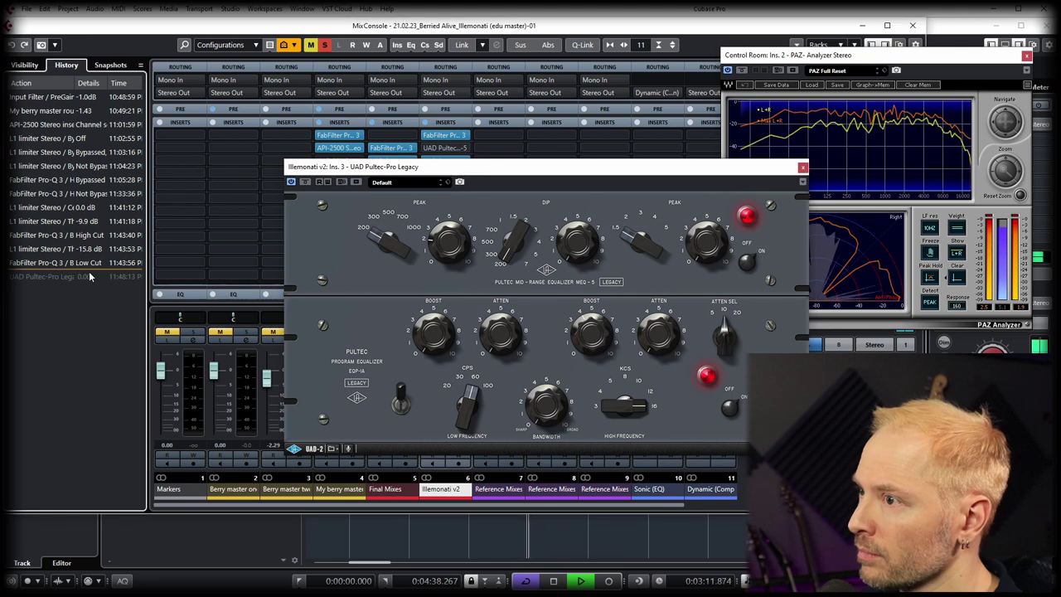
click(87, 290)
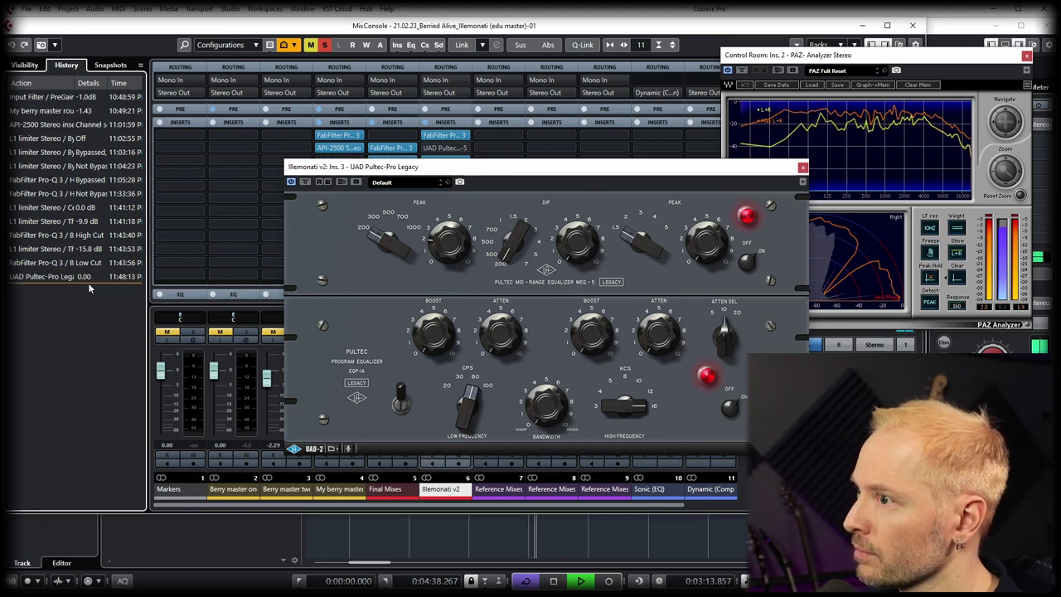
click(86, 271)
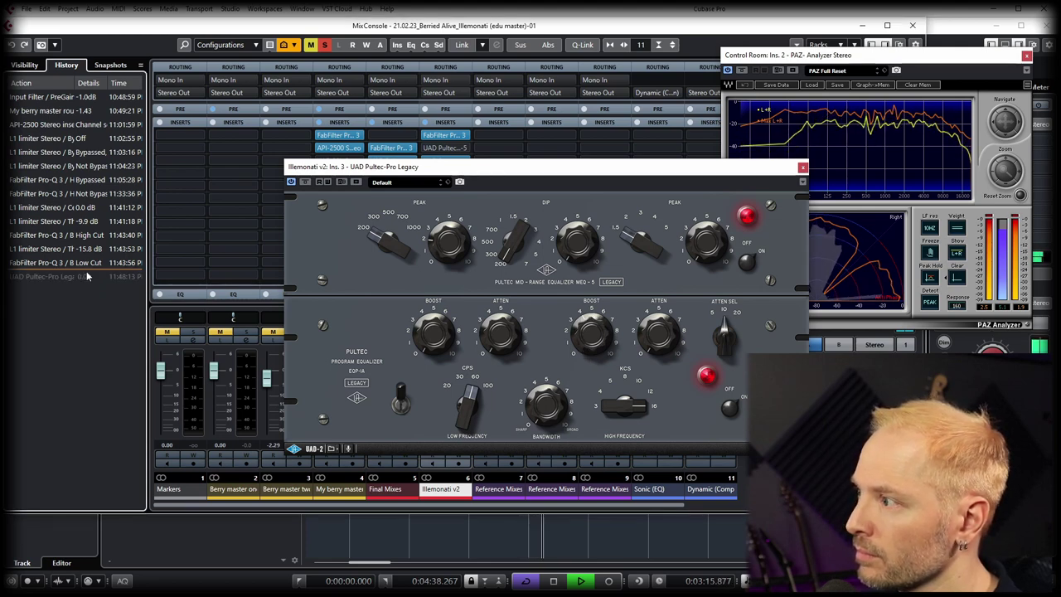
key(space)
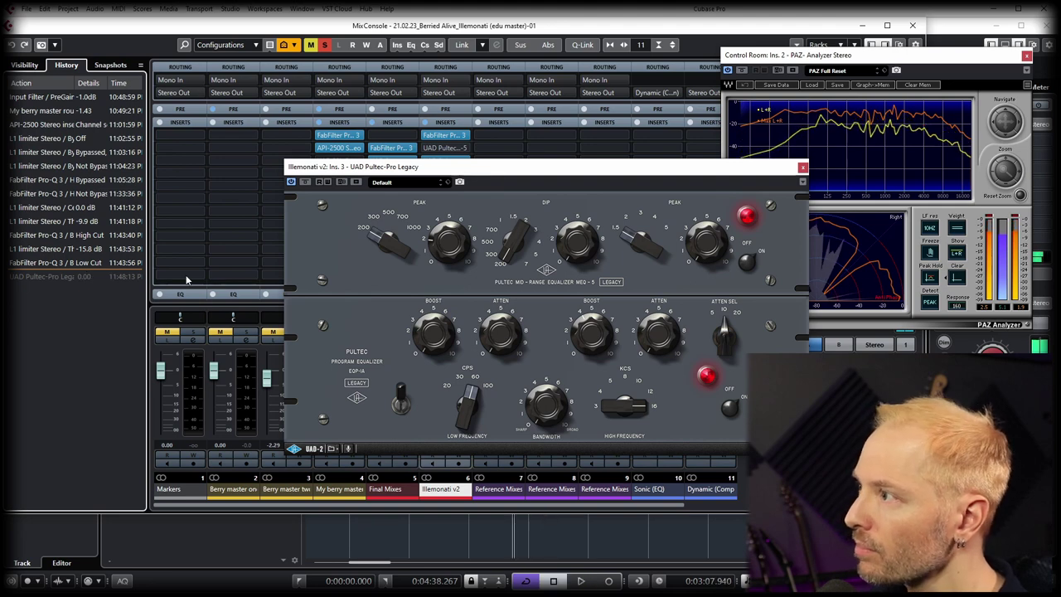
click(801, 168)
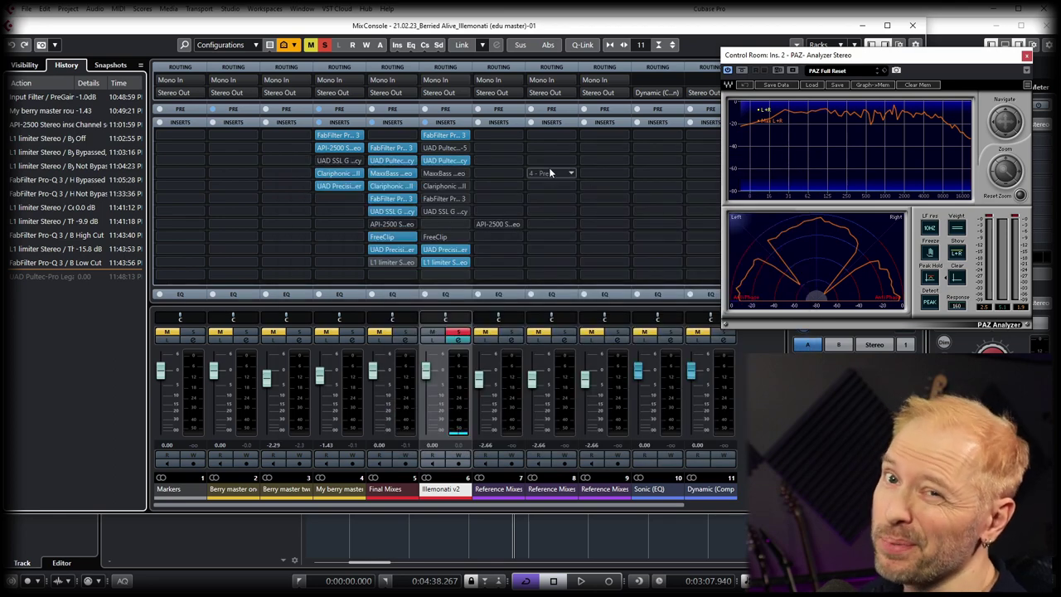
Step: Beside the reopened Pultec-Pro, demonstrate an 11.0 dB low boost at 61.0 Hz with a -4.5 dB cut at 102.4 Hz, then disable both channel EQ bands
click(437, 159)
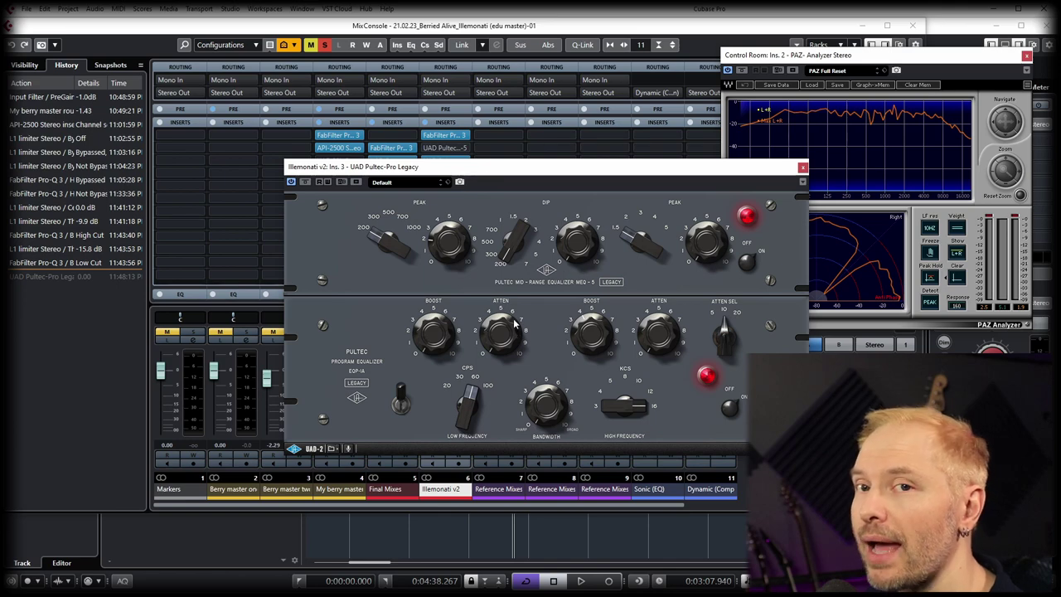
drag(366, 165, 673, 200)
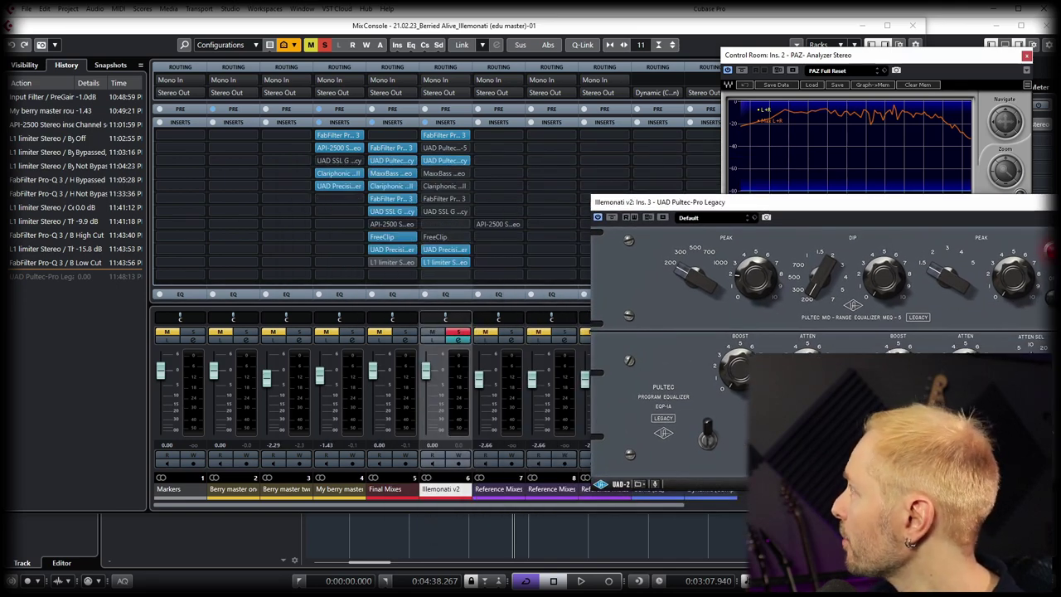
key(e)
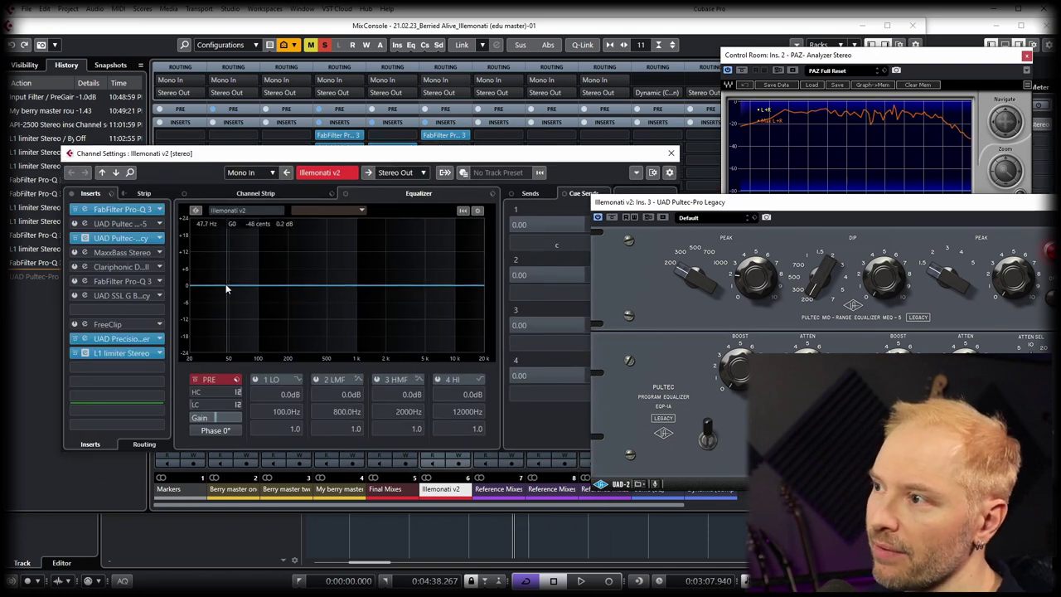
drag(225, 283, 258, 298)
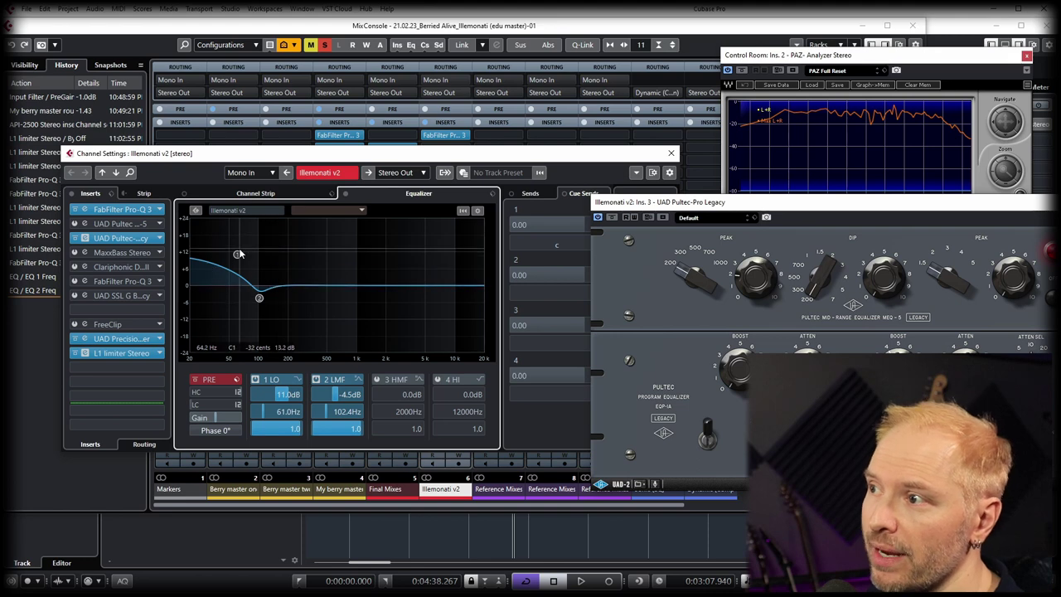
click(267, 380)
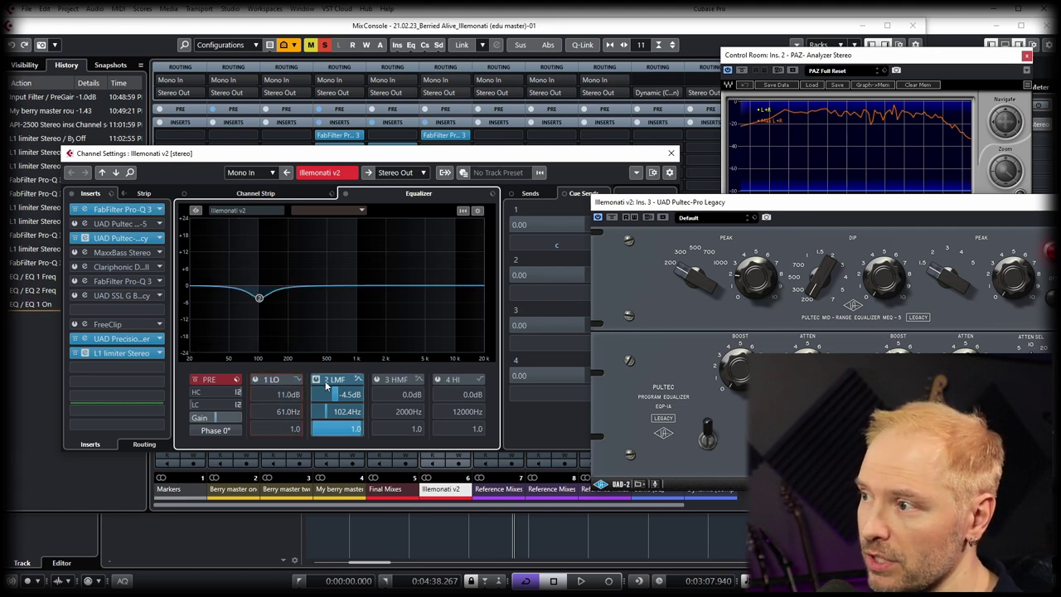
click(316, 378)
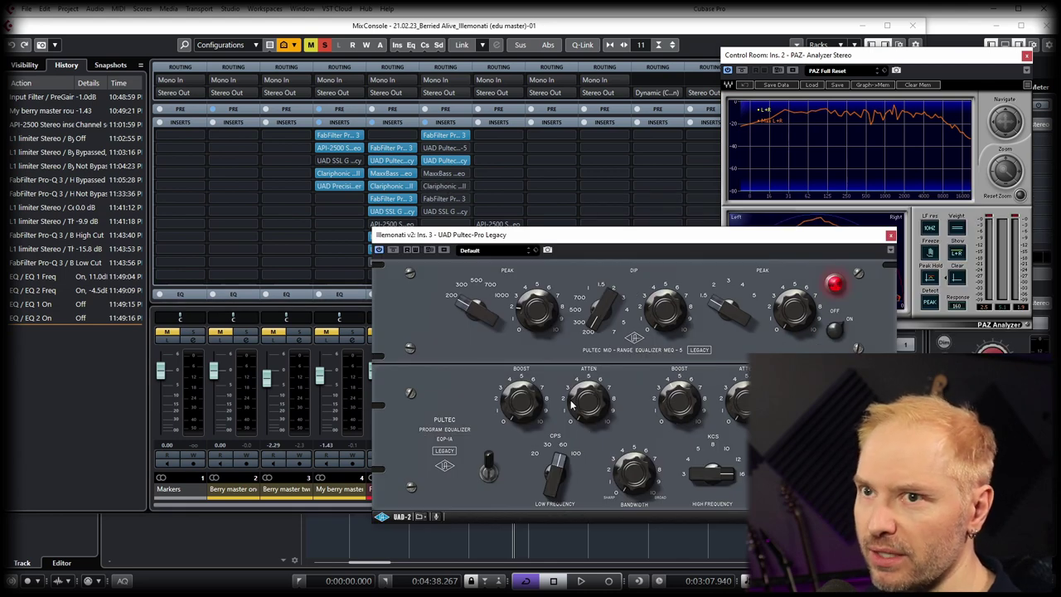
Step: Try the EQP-1A's low frequency selector at 20 CPS during playback, and restore it to 60 CPS
key(space)
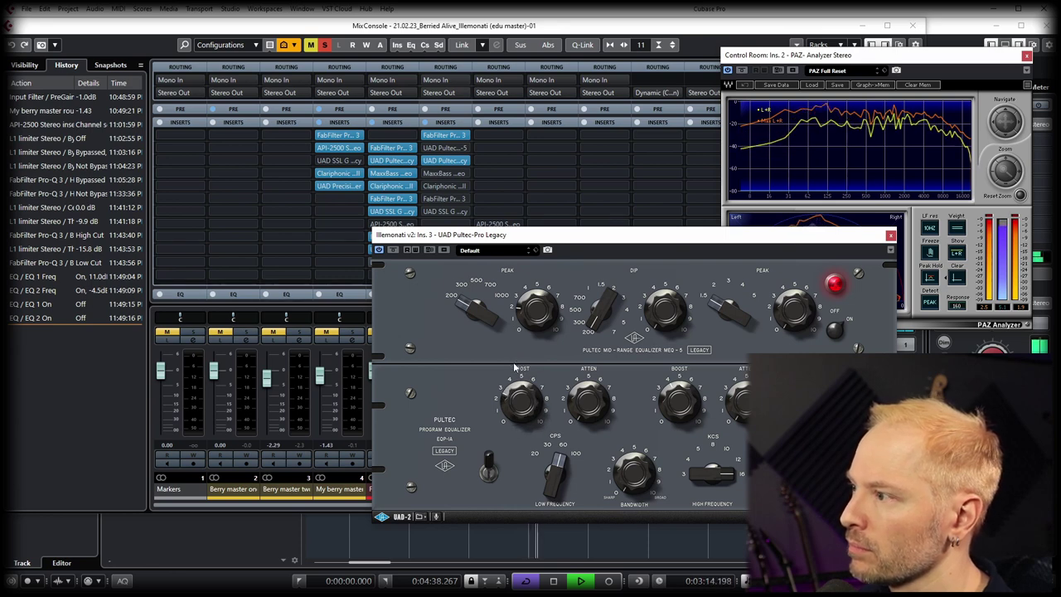
drag(554, 471, 531, 435)
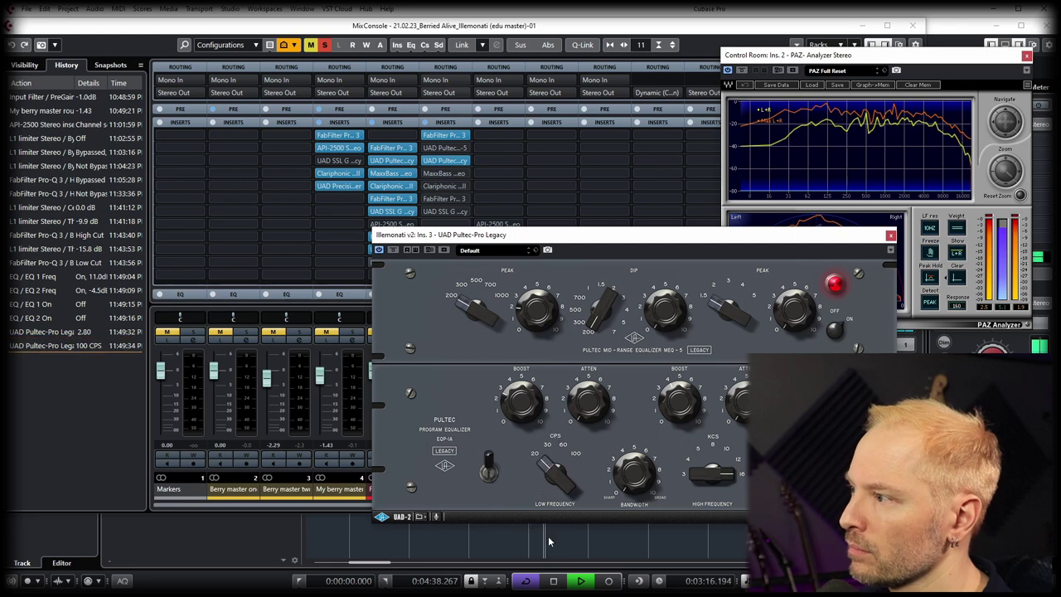
key(space)
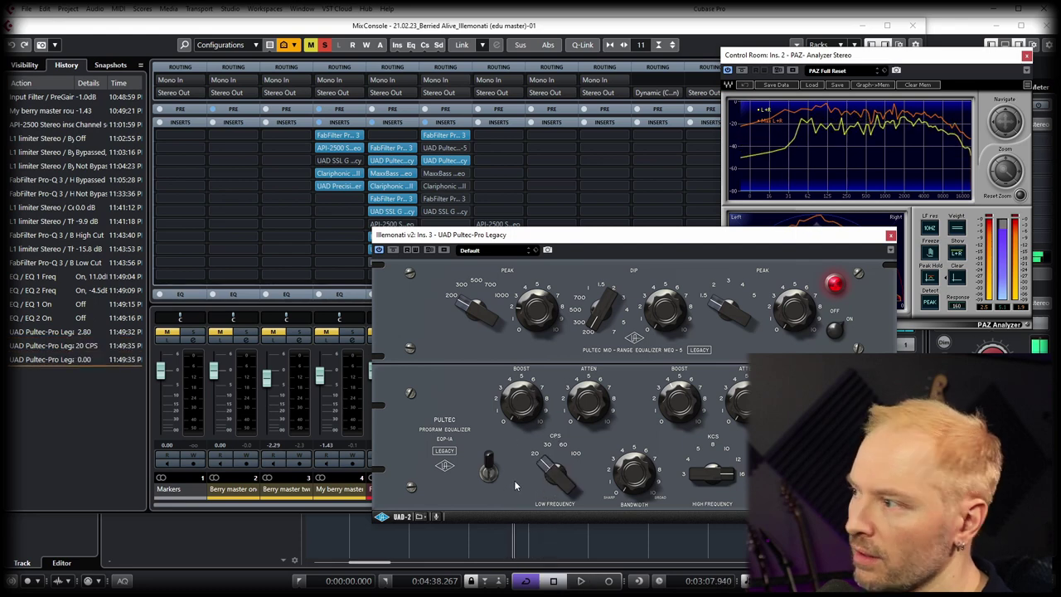
drag(539, 472, 580, 431)
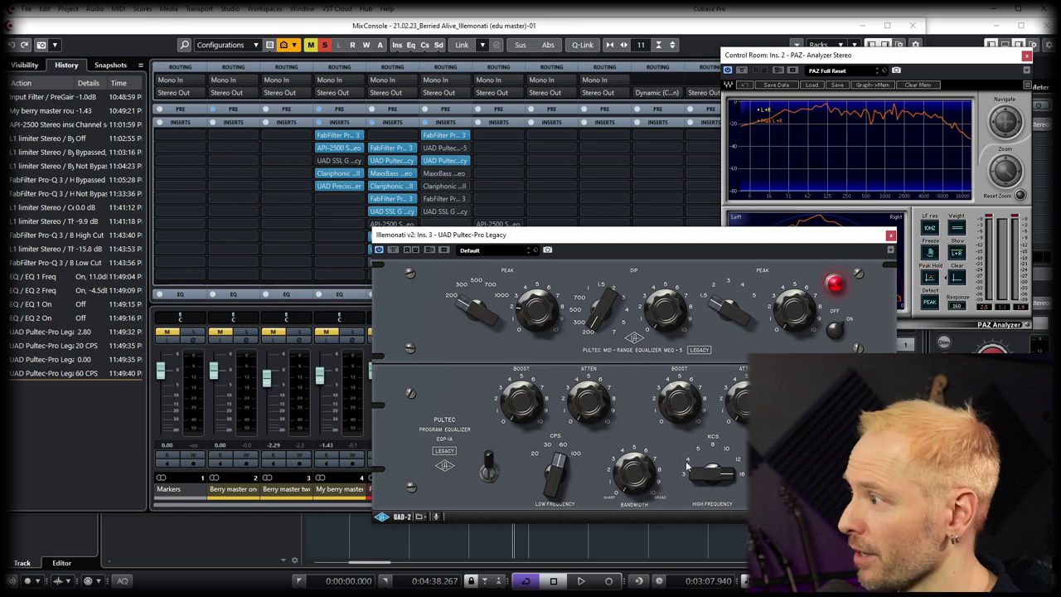
Step: Audition the Pultec-Pro once more, close it, and check the MaxxBass in Illemonati v2's fourth insert
key(space)
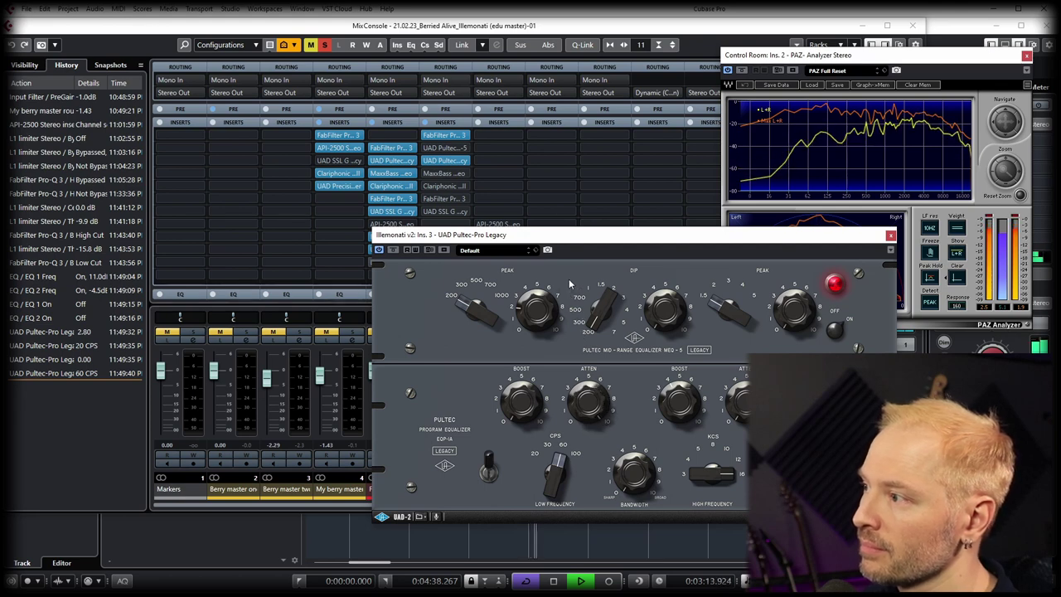
scroll(568, 285, down, 1)
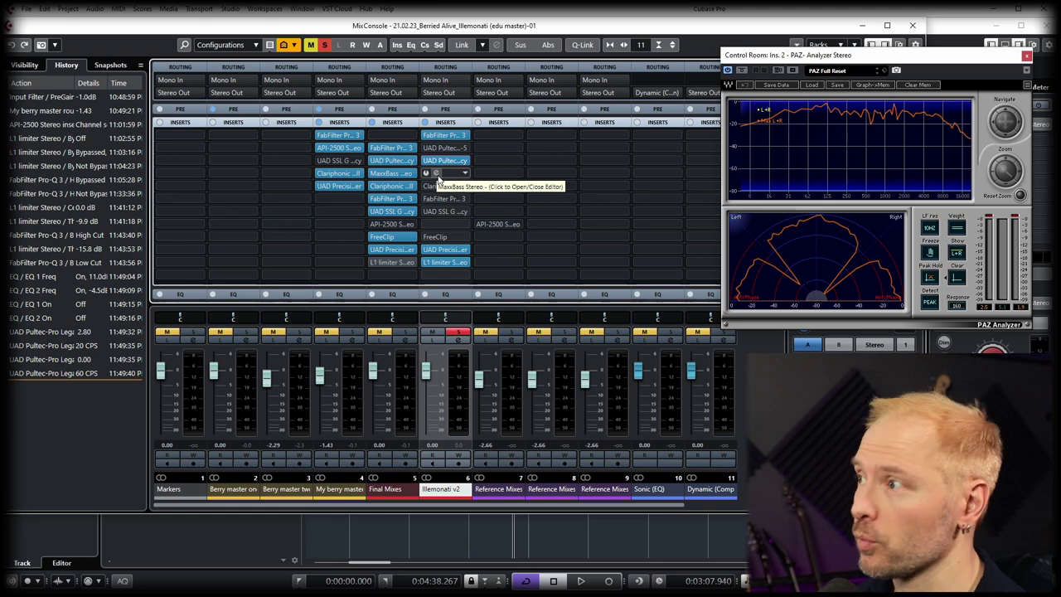
click(437, 174)
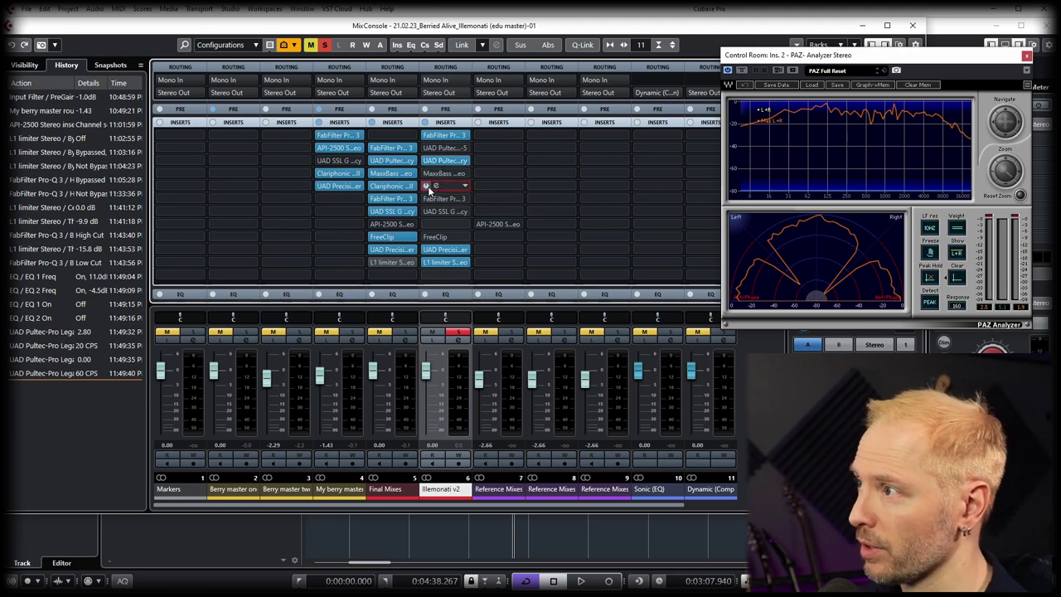
Step: Re-enable Illemonati v2's Clariphonic DSP MKII in the fifth insert, clear the PAZ Analyzer's memory, and compare the equalizer bypassed and active during playback
click(438, 186)
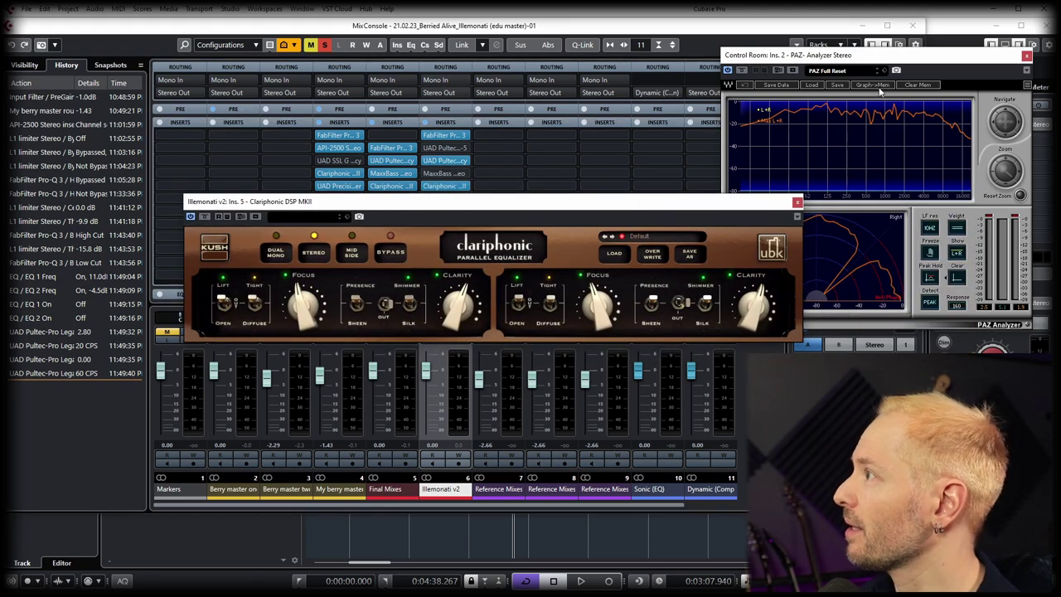
click(914, 86)
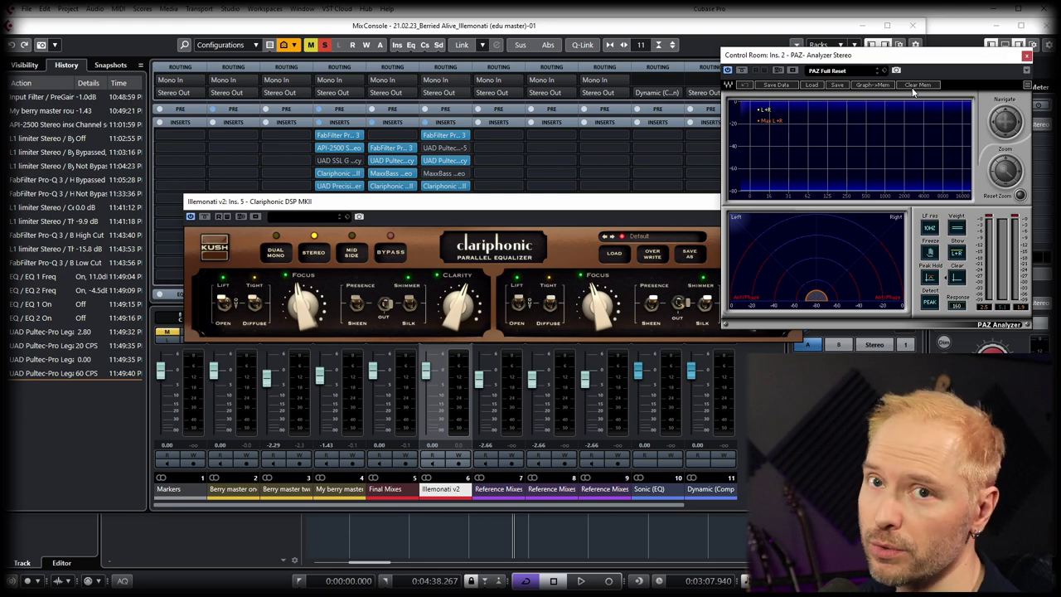
click(445, 288)
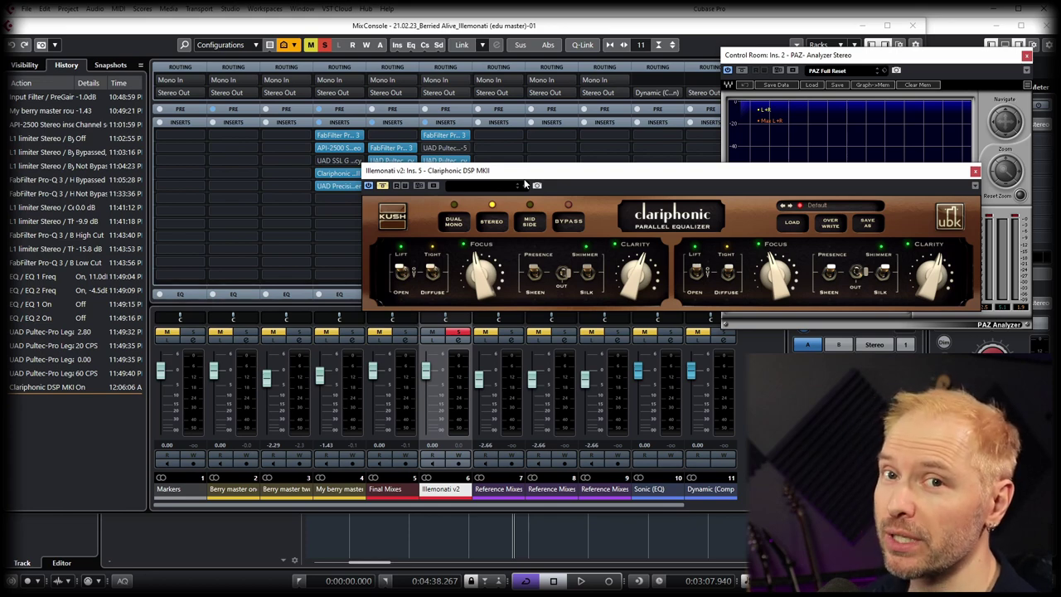
drag(713, 173, 739, 257)
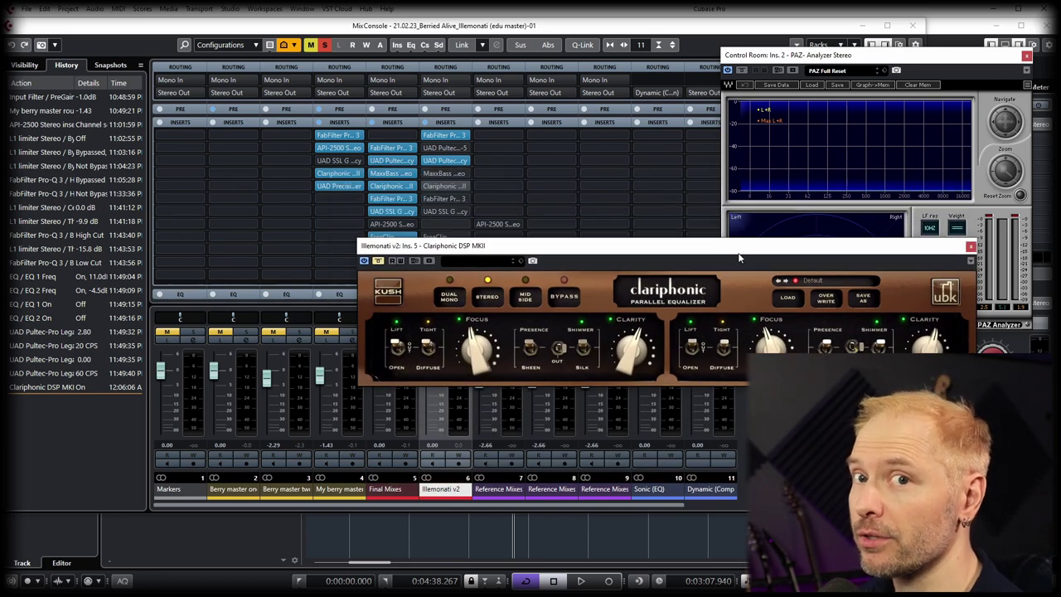
key(space)
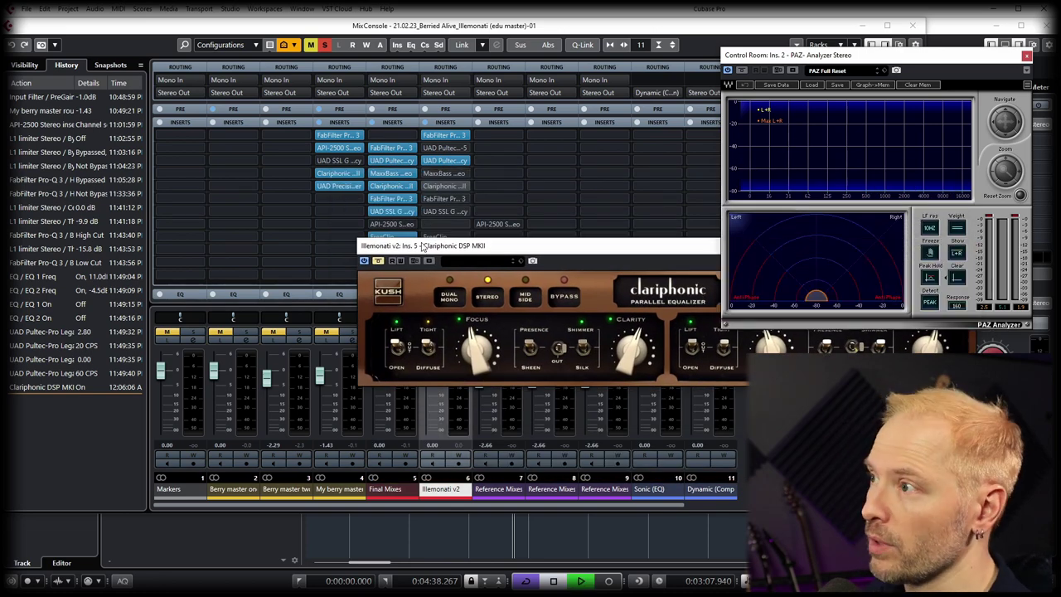
drag(442, 253, 431, 256)
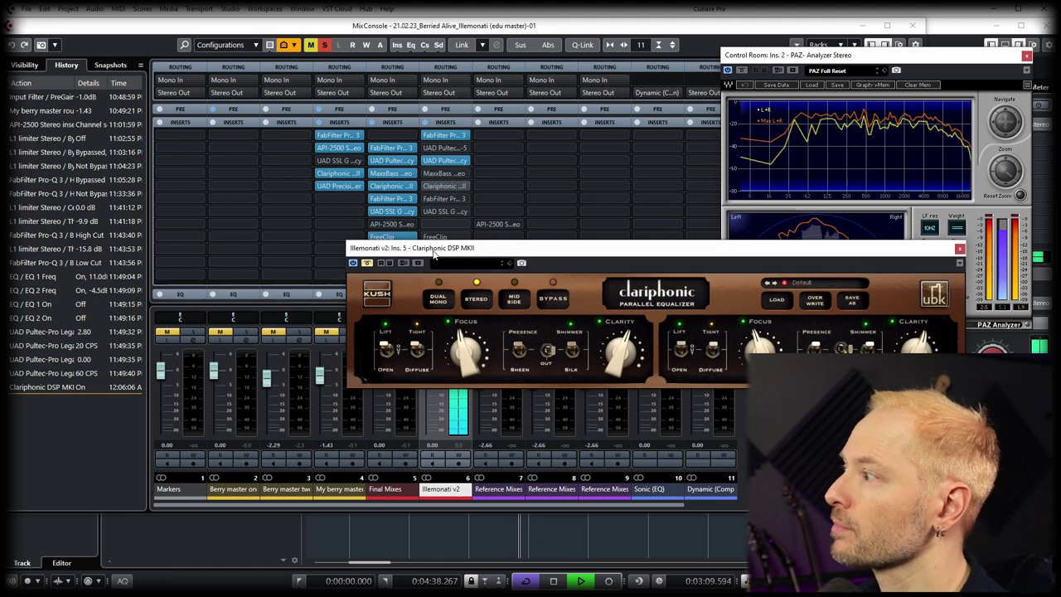
click(367, 262)
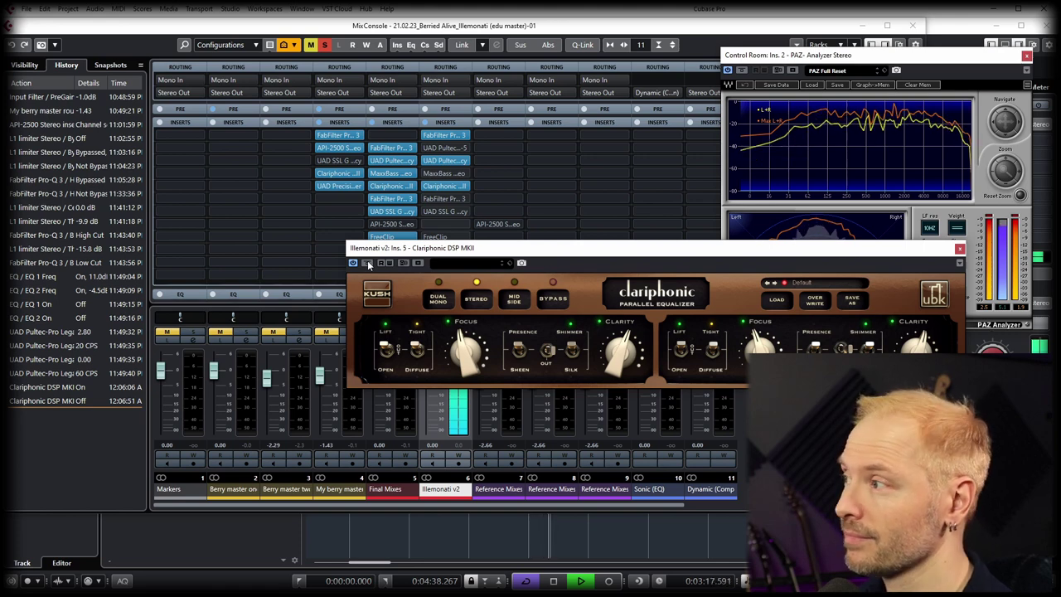
key(space)
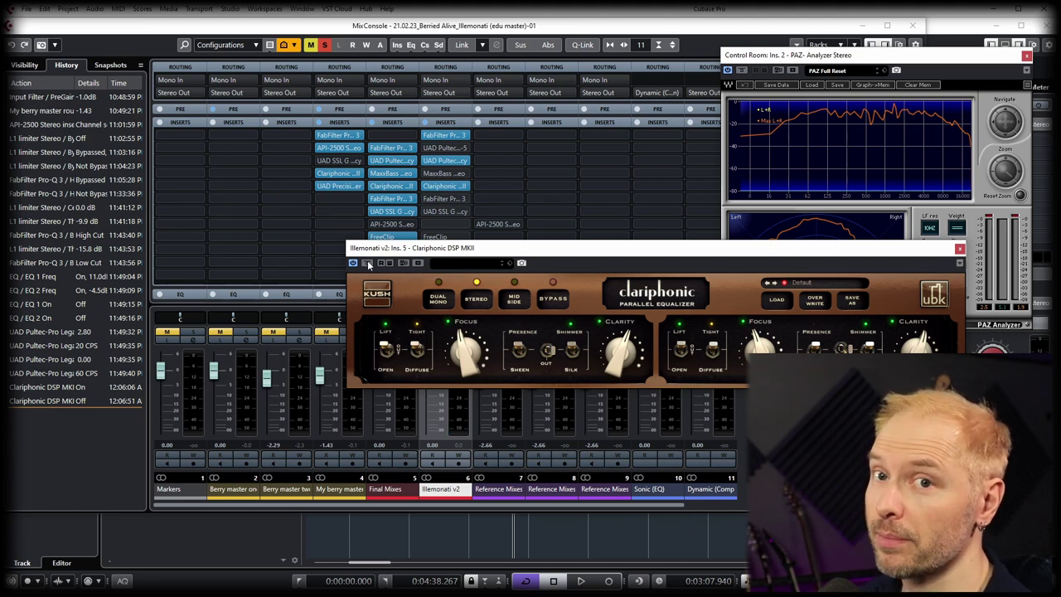
Step: Repeat the bypassed-versus-active comparison of the Clariphonic from the playback start, leave it active, and close it
drag(593, 248, 545, 279)
click(320, 296)
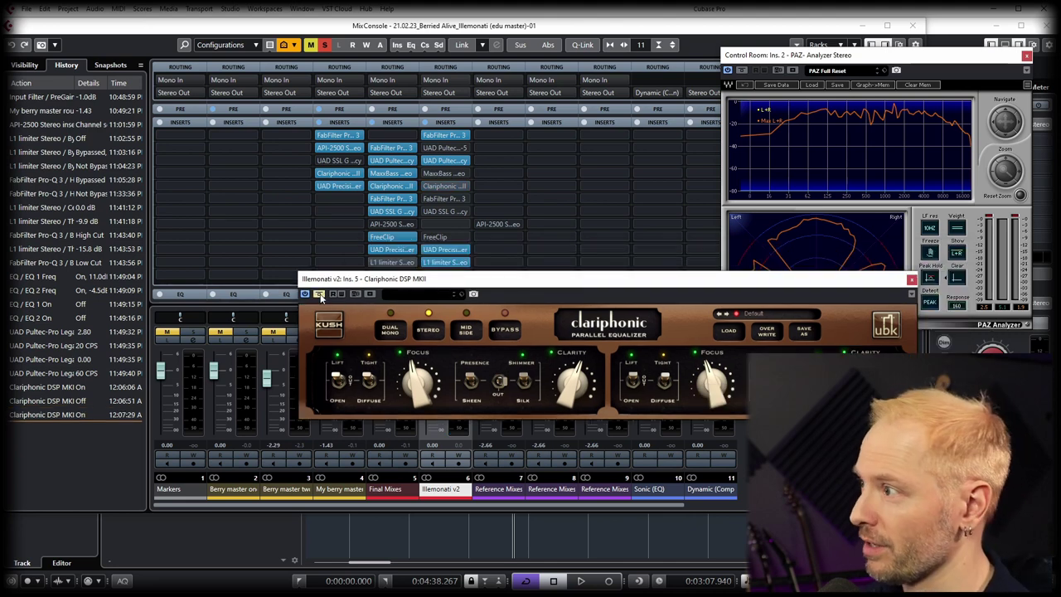
key(space)
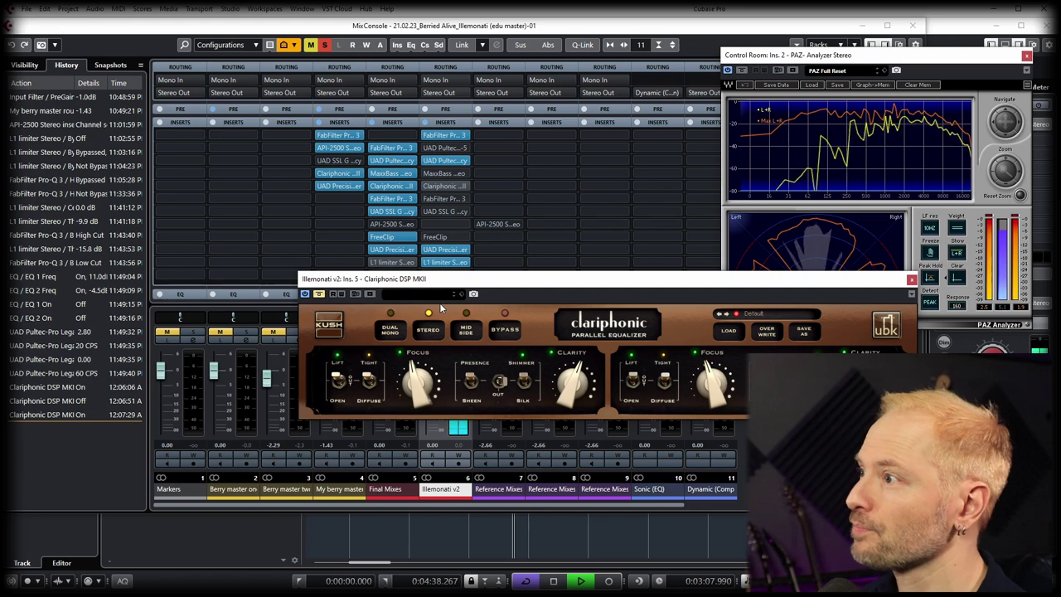
click(319, 295)
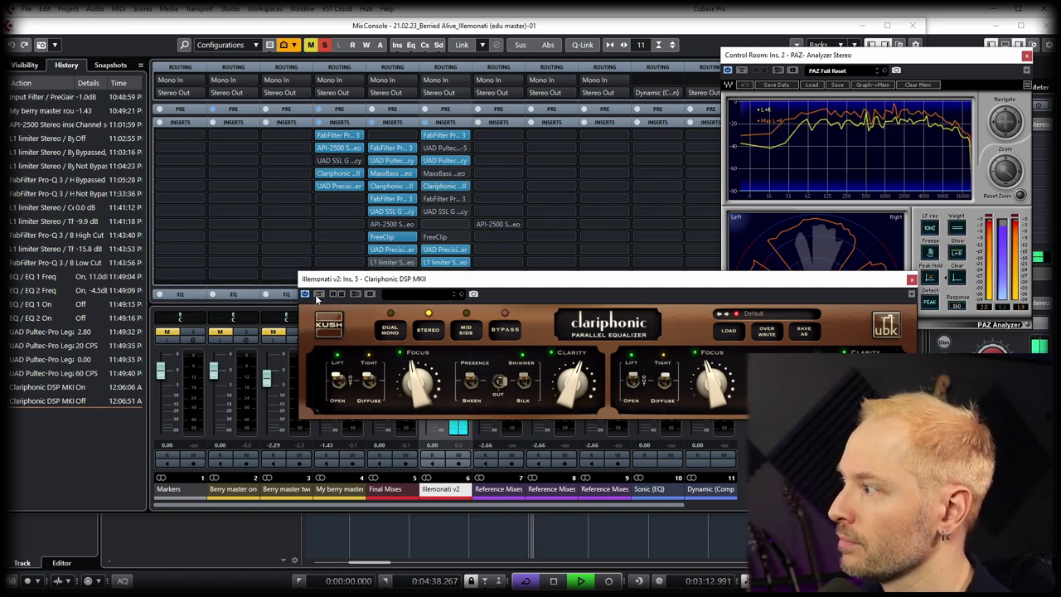
click(318, 295)
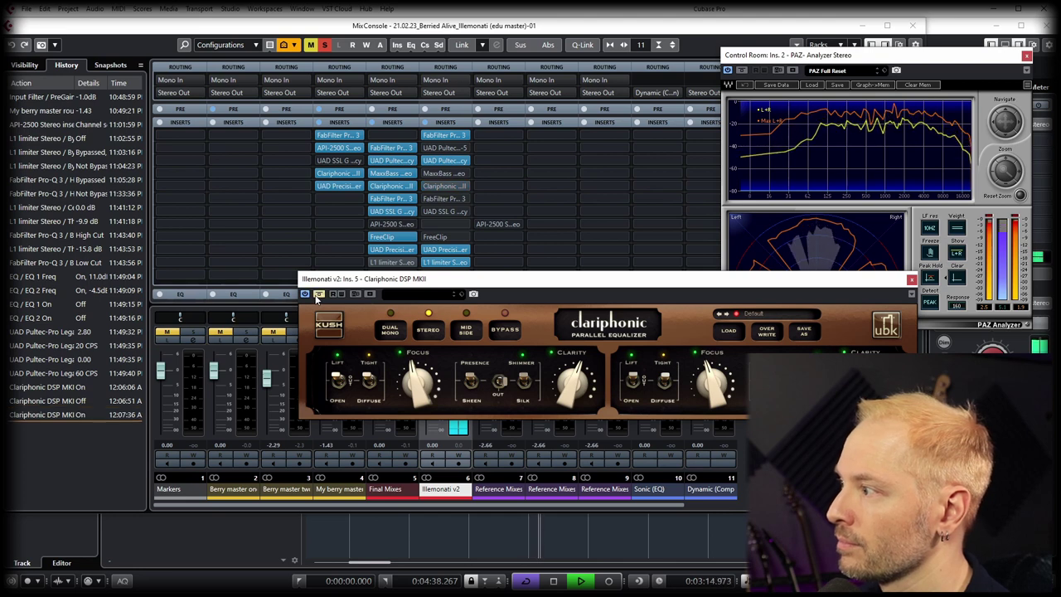
click(316, 297)
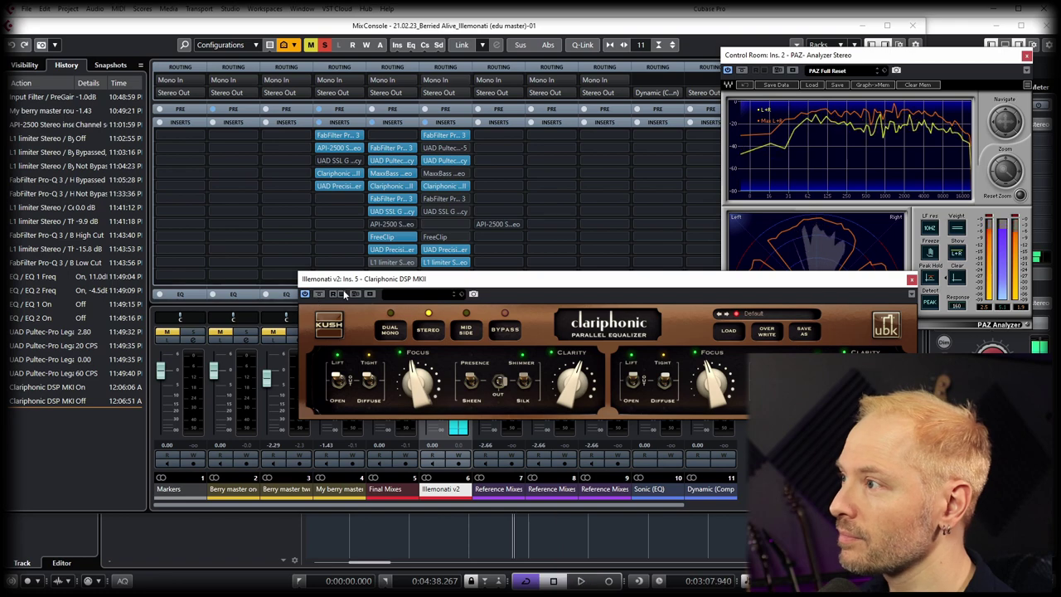
key(space)
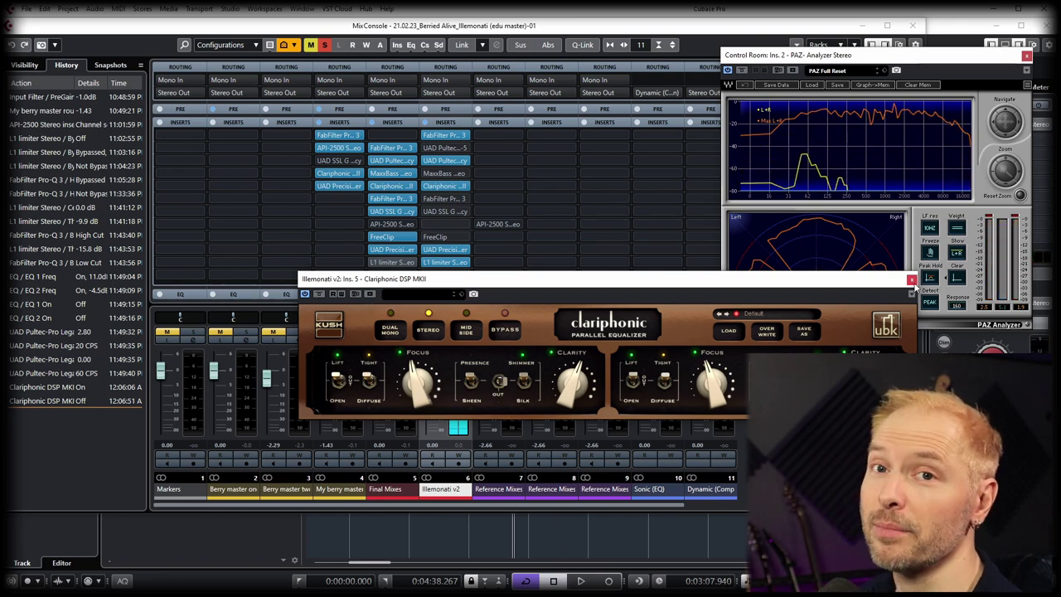
click(911, 280)
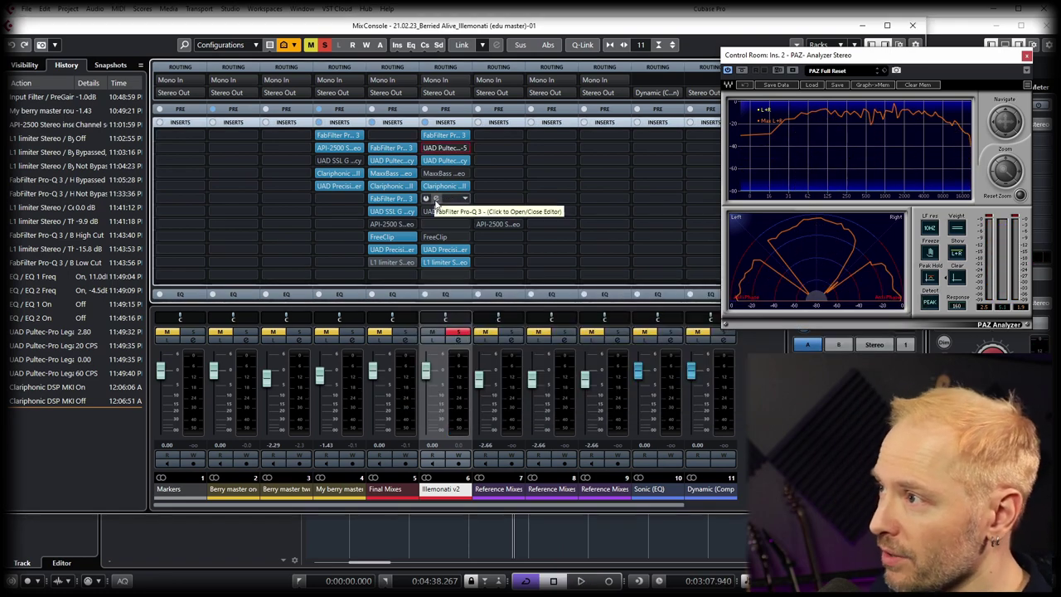
Step: Open the FabFilter Pro-Q 3 in Illemonati v2's sixth insert, examine its low-cut band, and play the track with the equalizer off
click(445, 198)
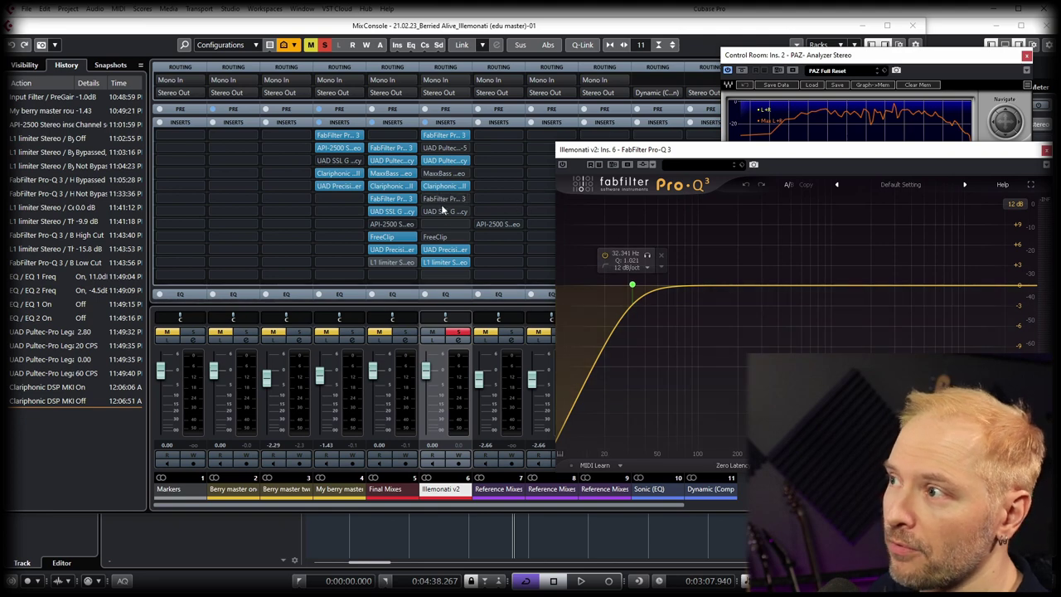
mouse_move(631, 286)
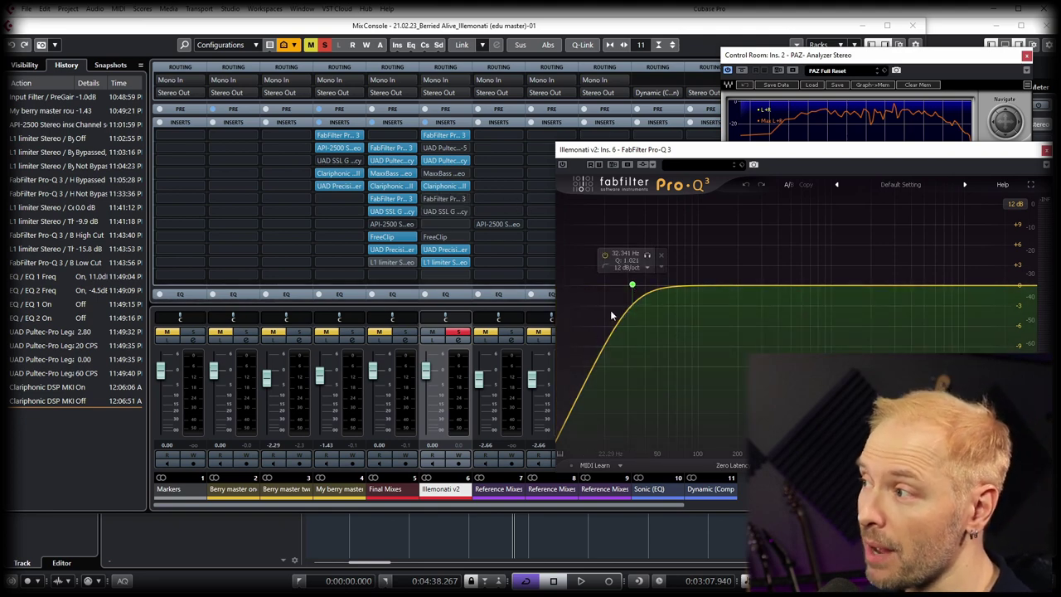
drag(759, 154, 761, 104)
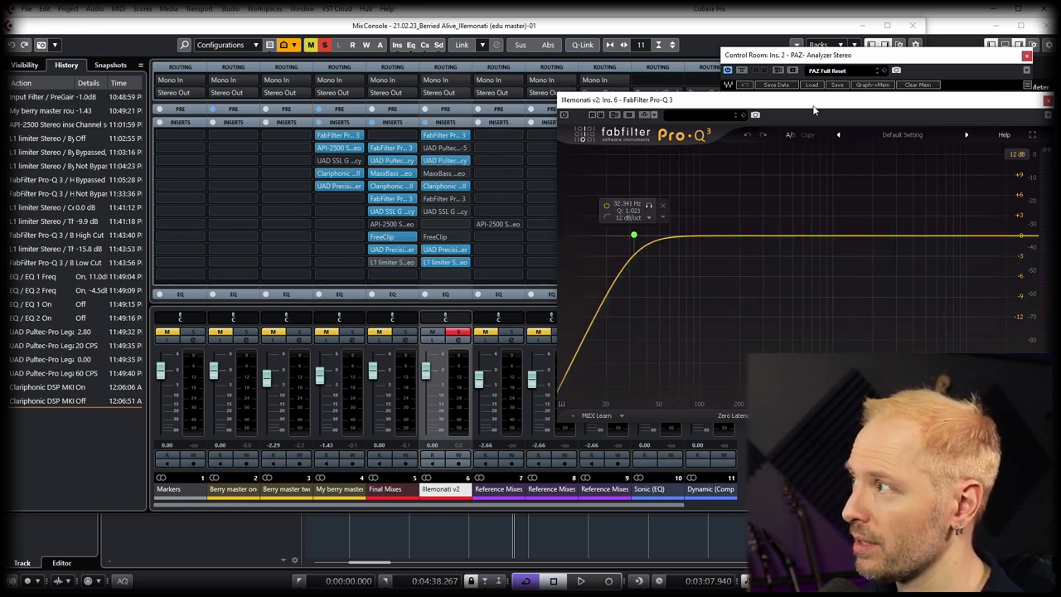
drag(813, 109, 370, 118)
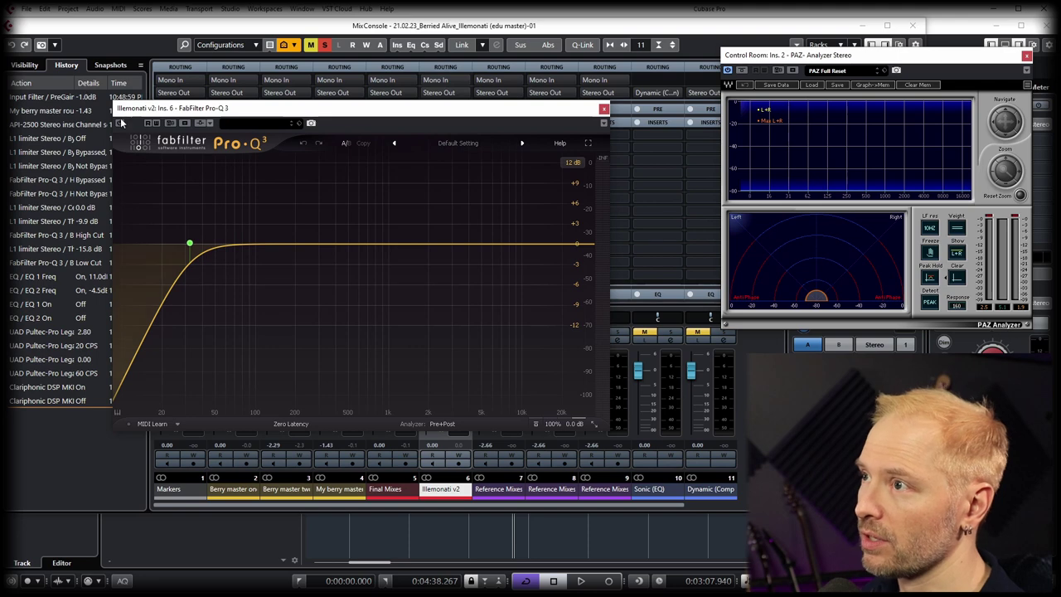
key(space)
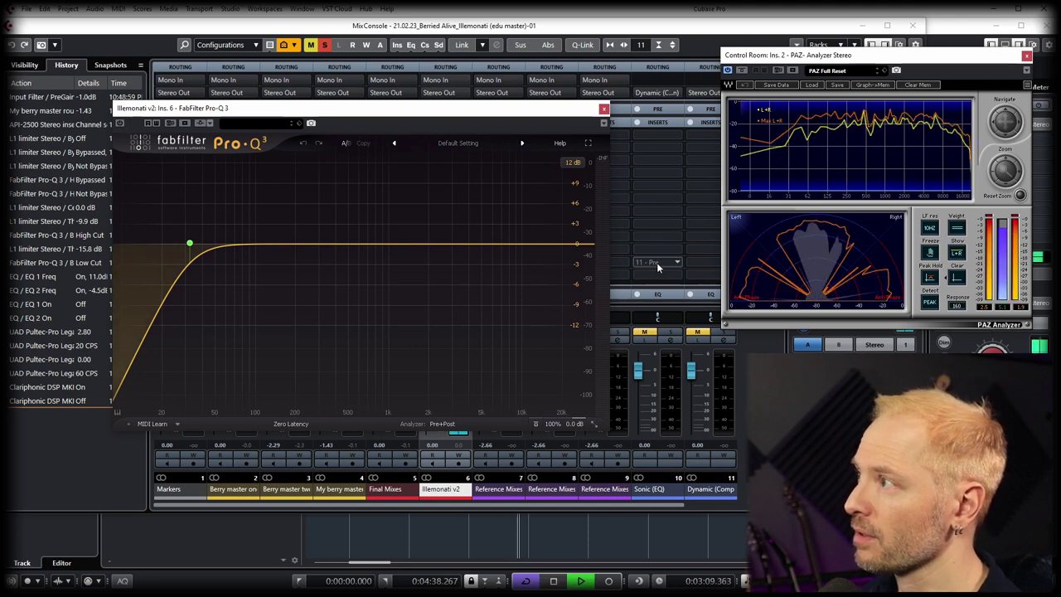
key(space)
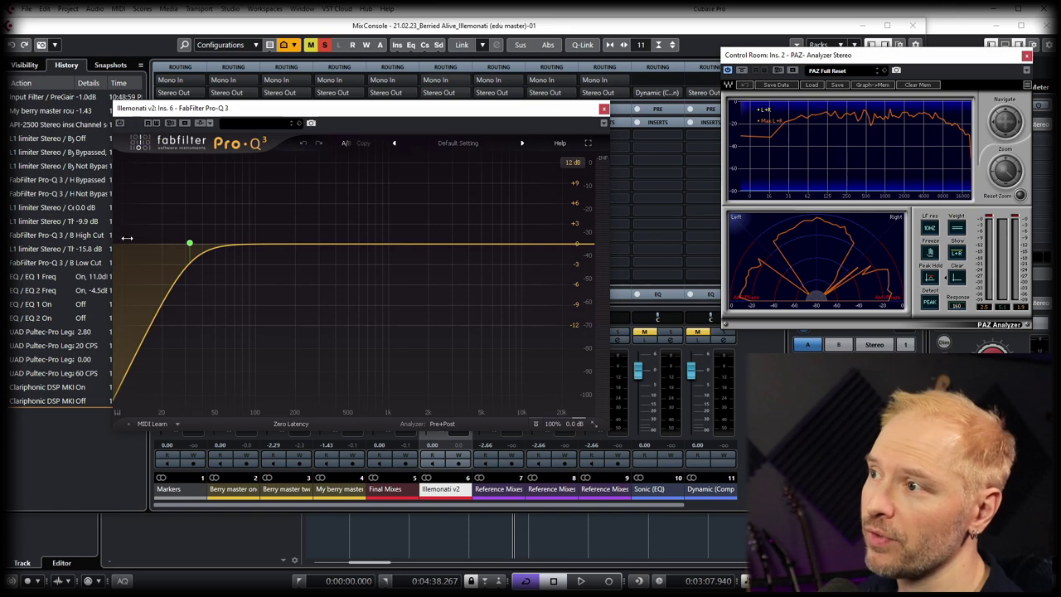
mouse_move(238, 242)
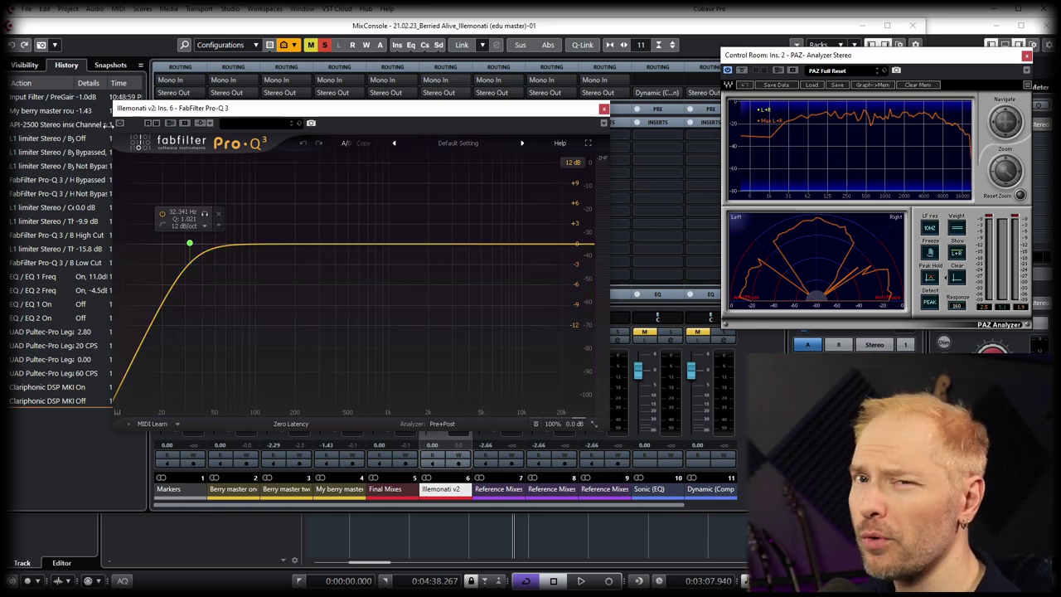
Step: Re-enable the sixth insert's Pro-Q 3, compare it bypassed and active during playback, and close it
key(space)
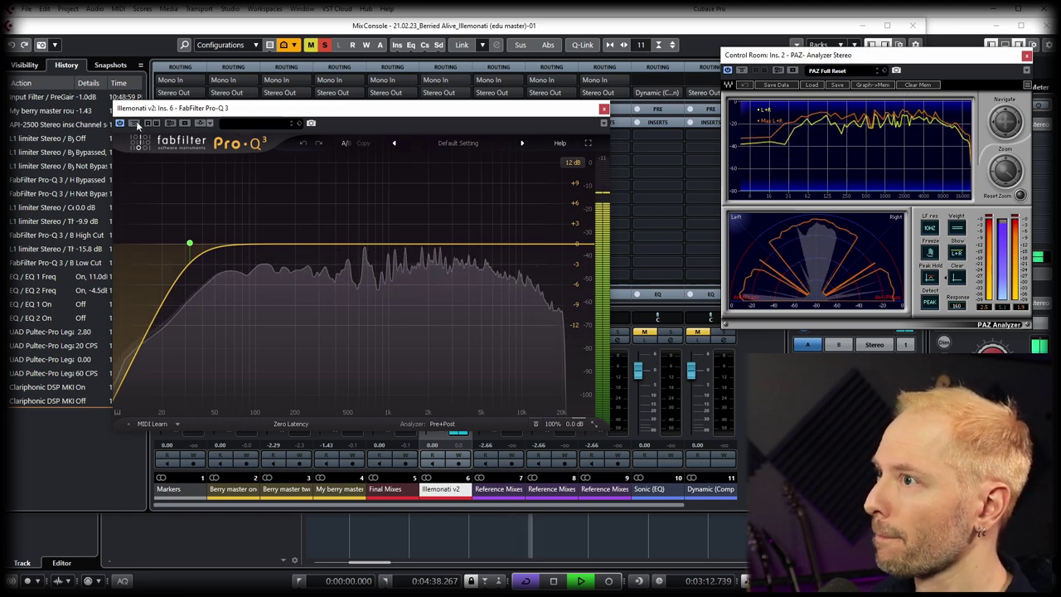
click(134, 123)
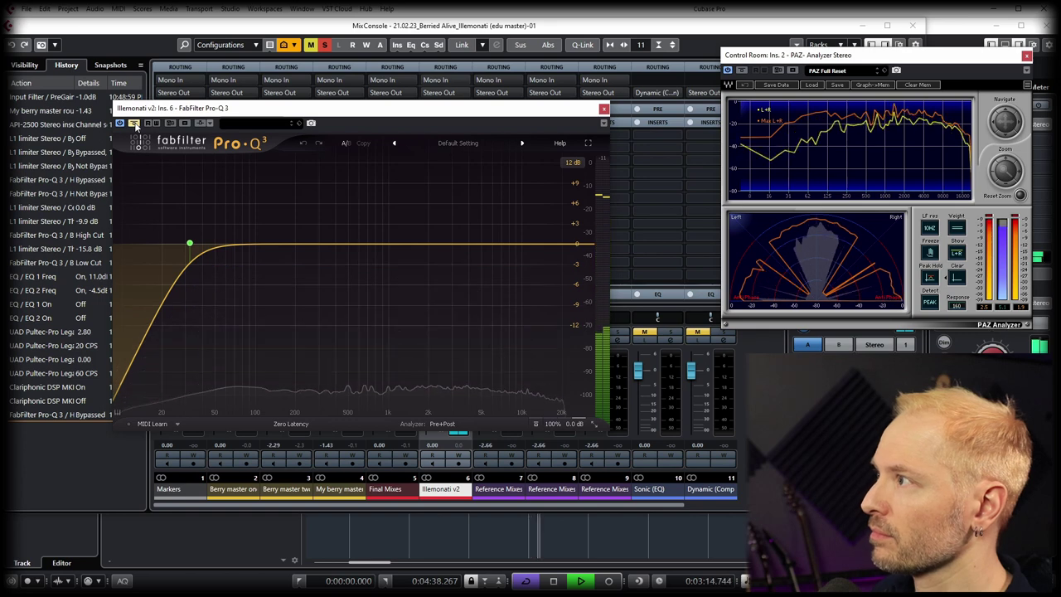
click(133, 123)
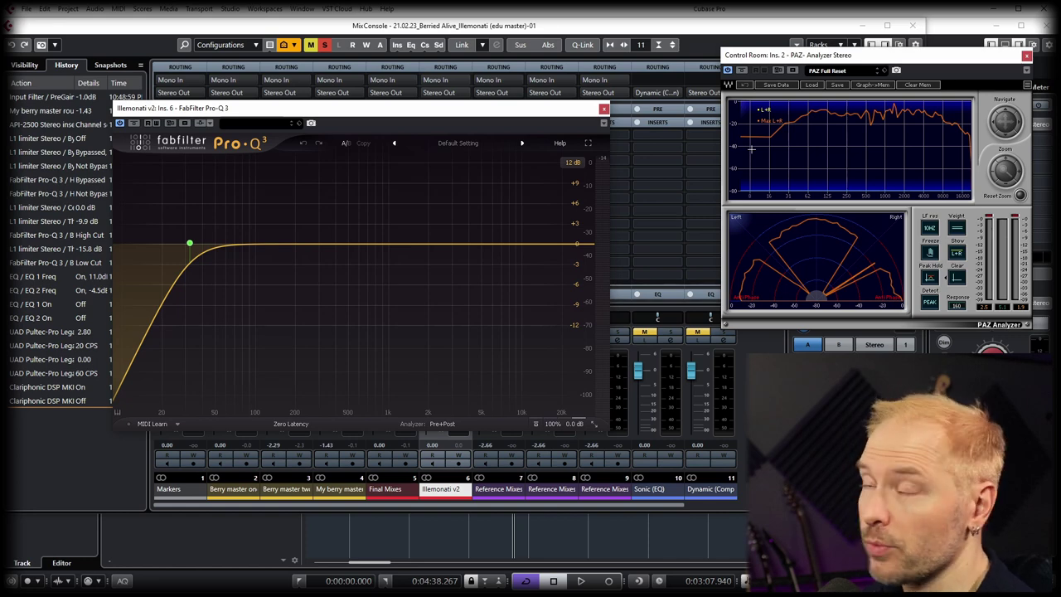
click(603, 108)
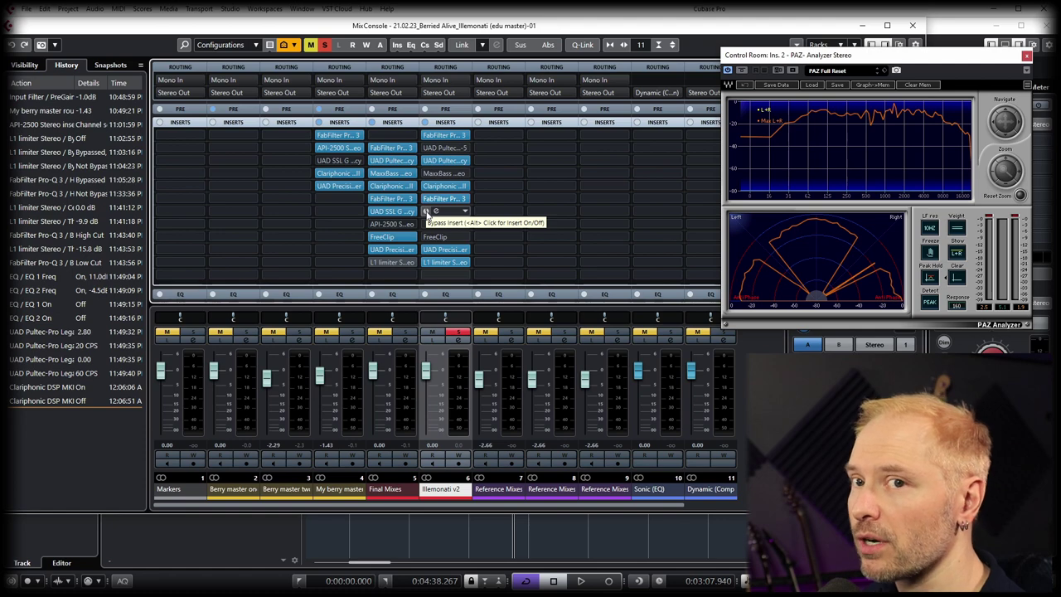
Step: Re-enable and open the UAD SSL G Bus Compressor in Illemonati v2's seventh insert, and audition it during playback
click(427, 211)
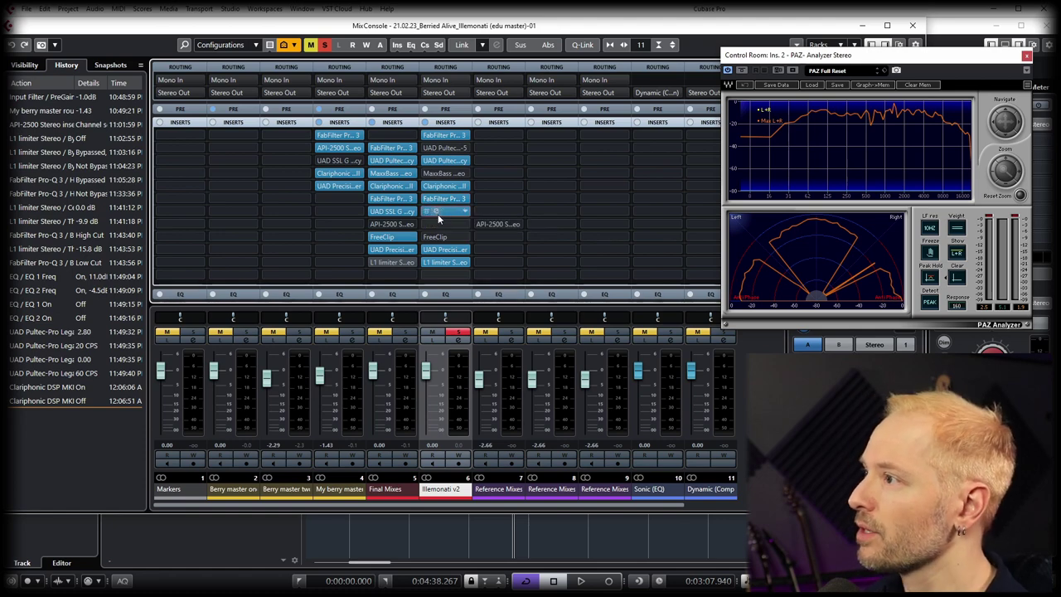
click(443, 211)
key(space)
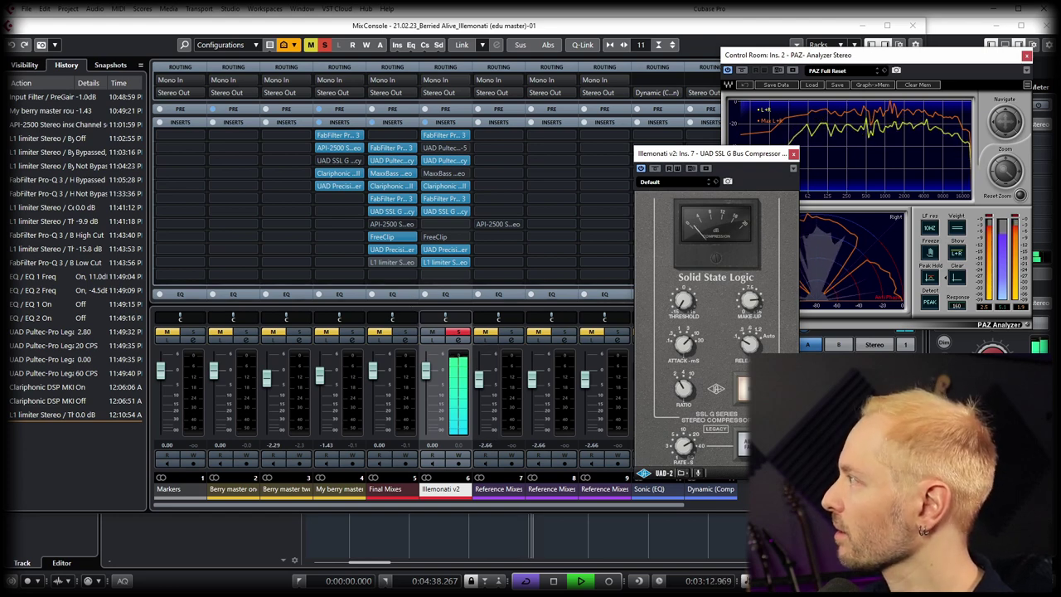
key(space)
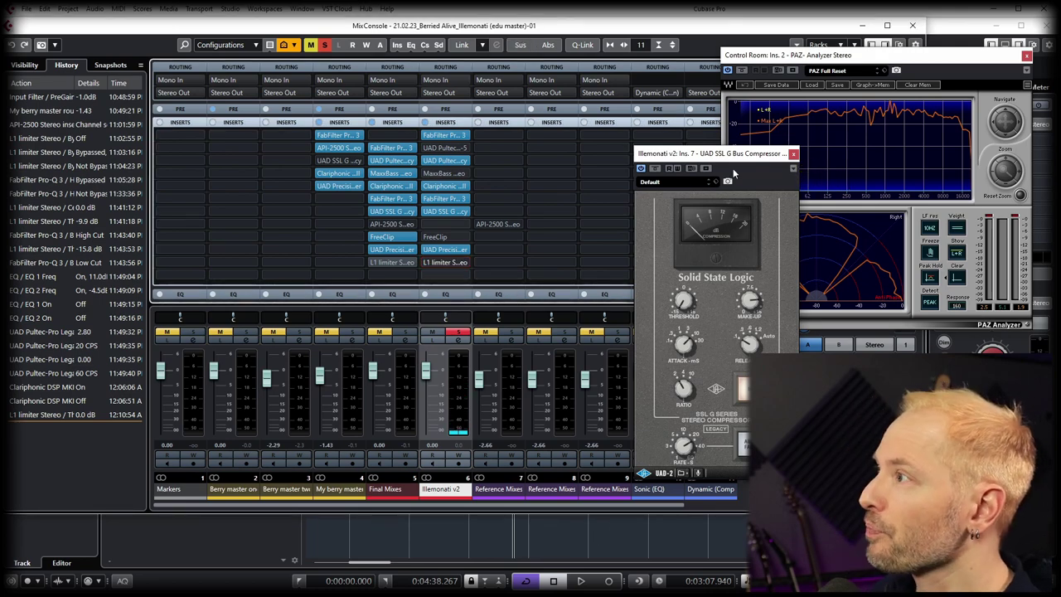
drag(729, 154, 619, 118)
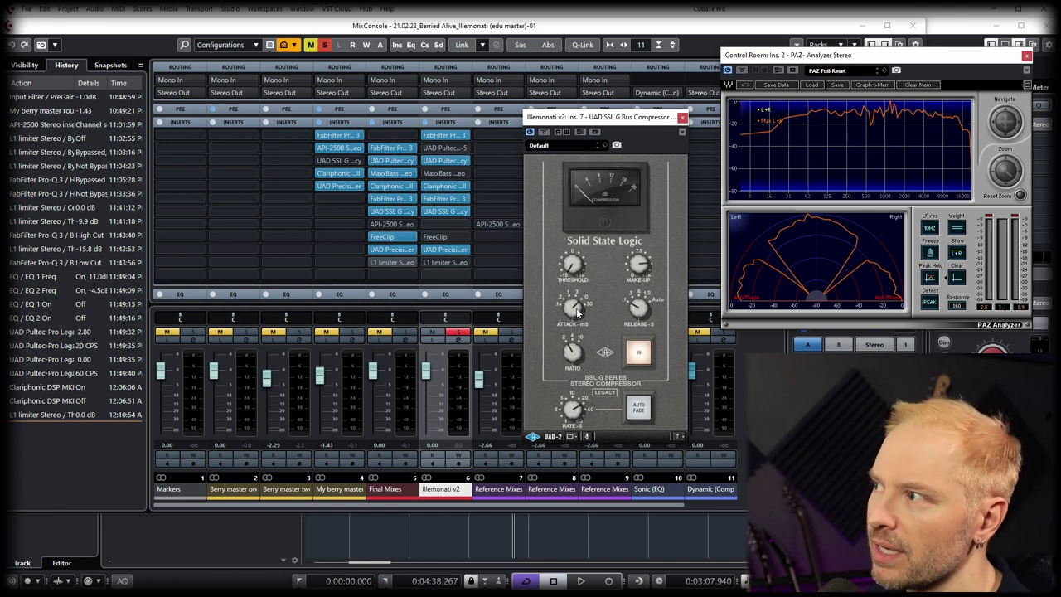
Step: Try the SSL G Bus Compressor's attack at 0.10 ms and 30.00 ms during playback, and undo the attack changes
key(space)
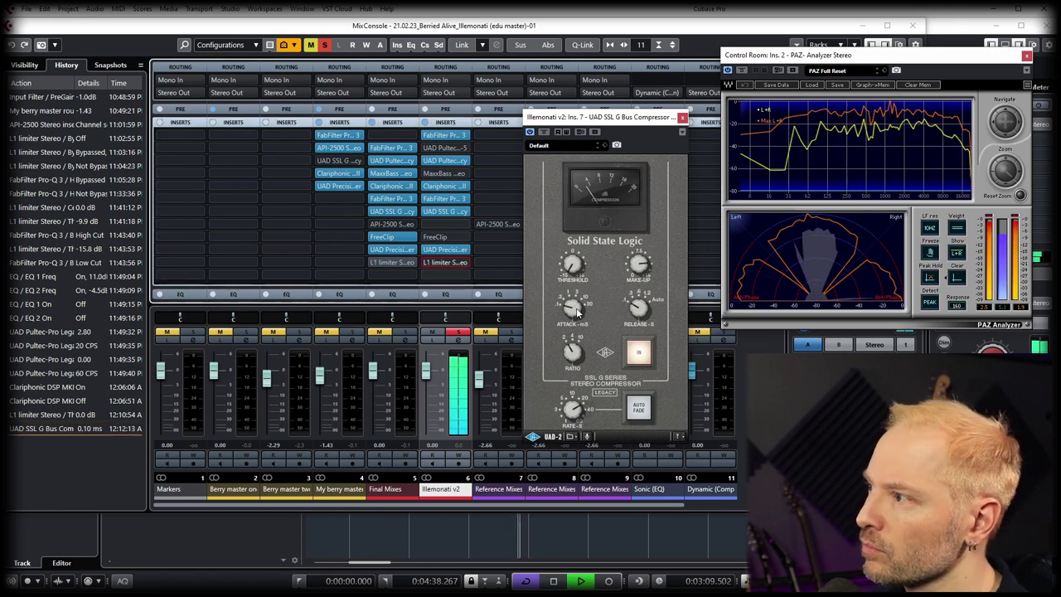
scroll(578, 312, down, 1)
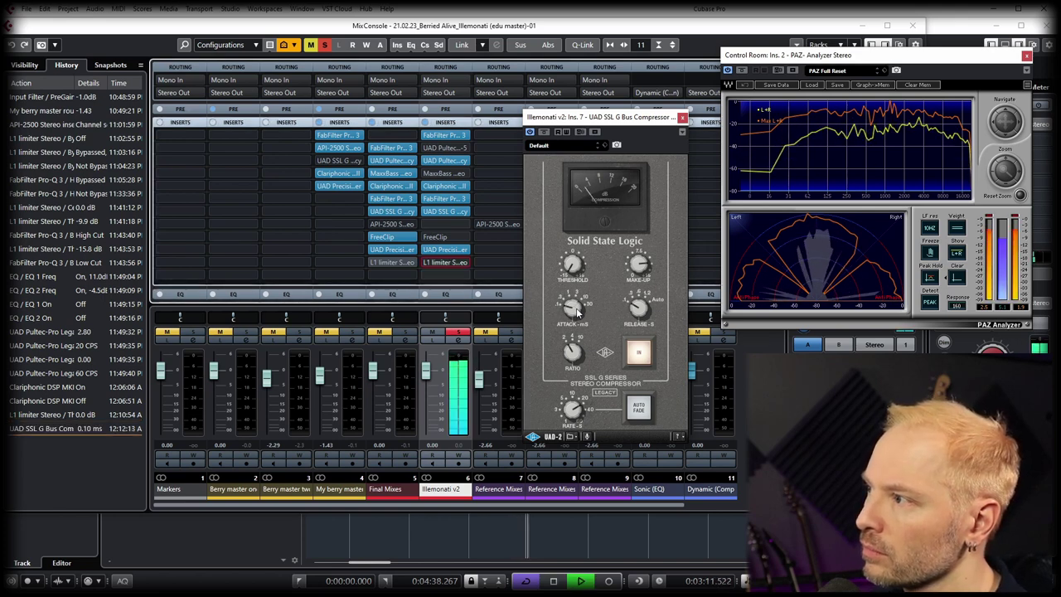
scroll(578, 311, up, 5)
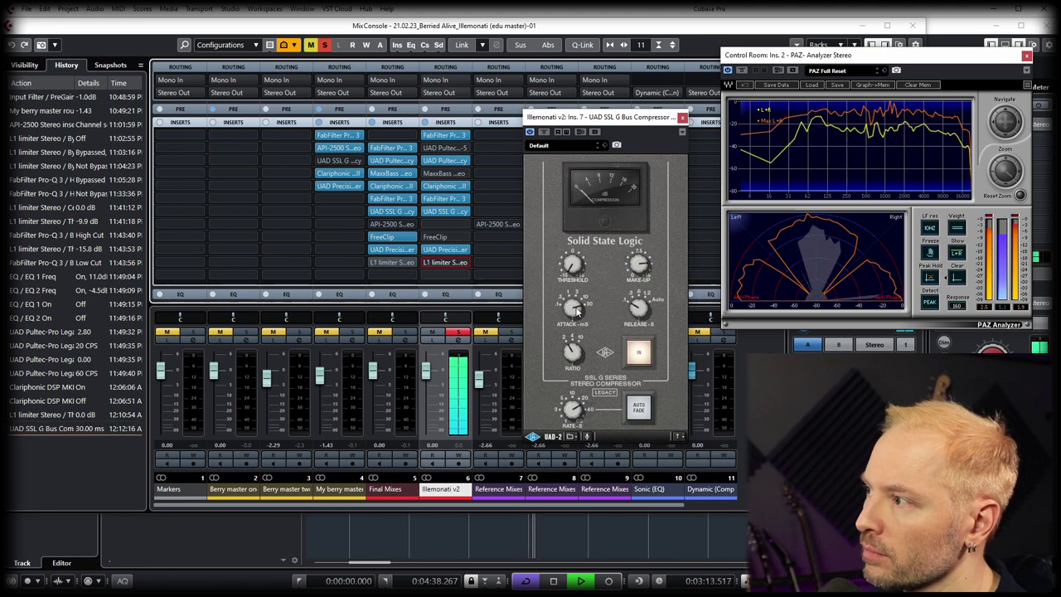
scroll(577, 311, down, 3)
scroll(578, 311, down, 1)
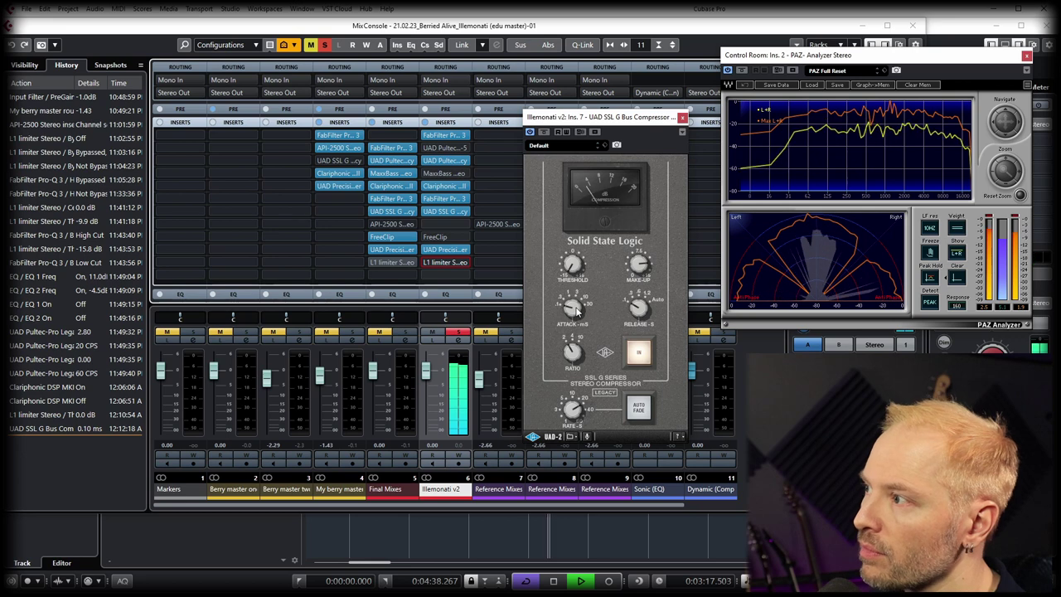
key(space)
key(ctrl+z)
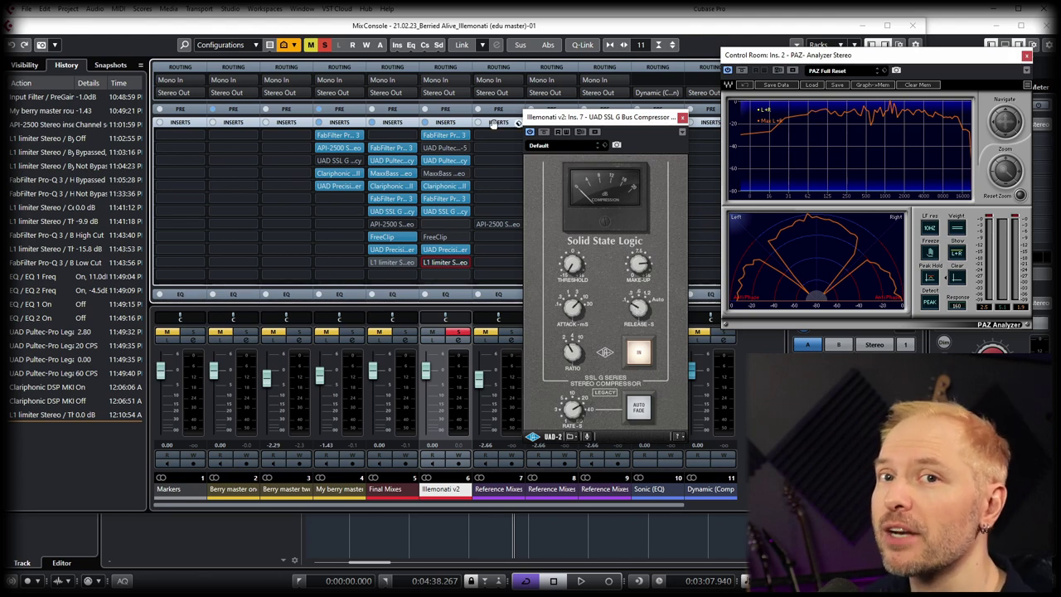
Step: Compare the SSL G Bus Compressor bypassed and active during playback, and bypass the L1 limiter in Illemonati v2's eleventh insert
key(space)
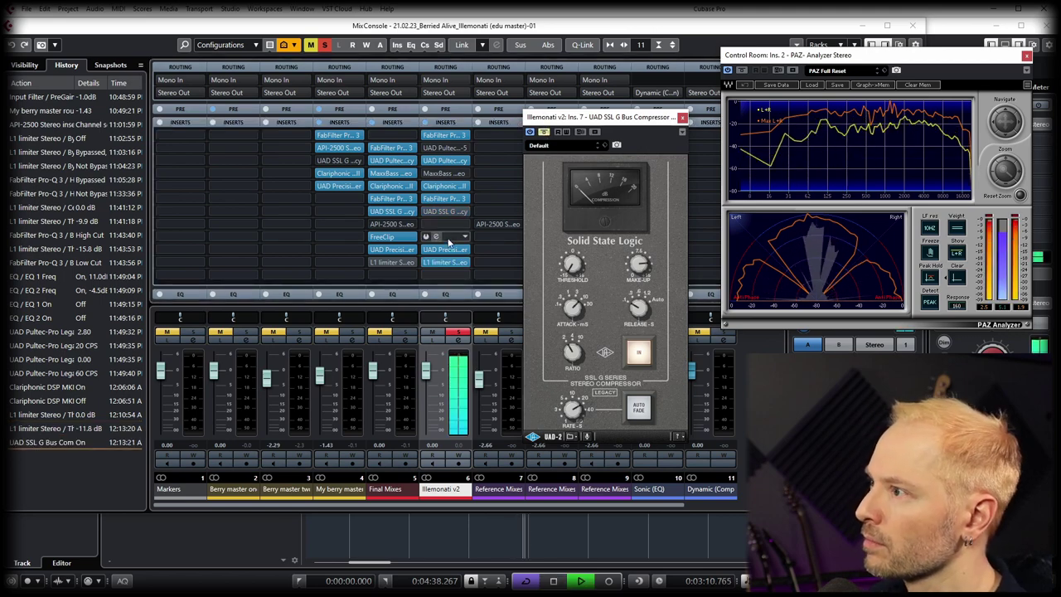
click(426, 262)
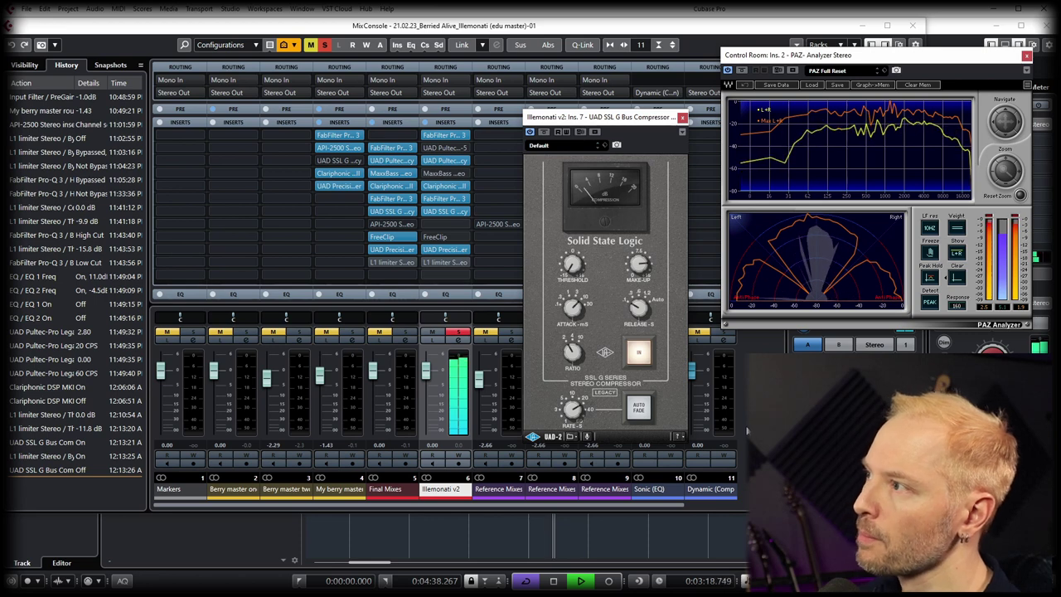
key(space)
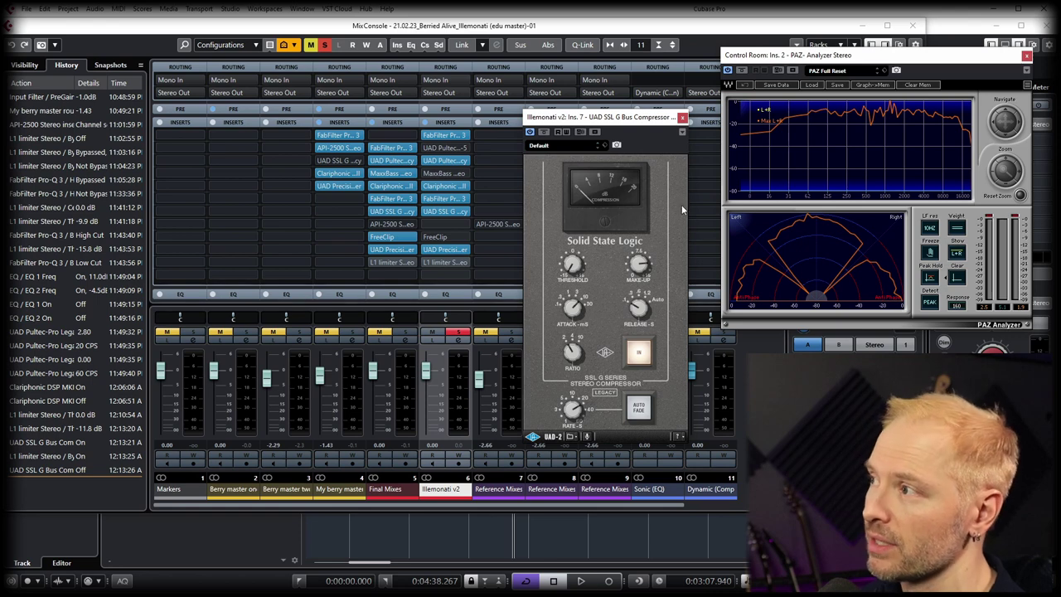
key(space)
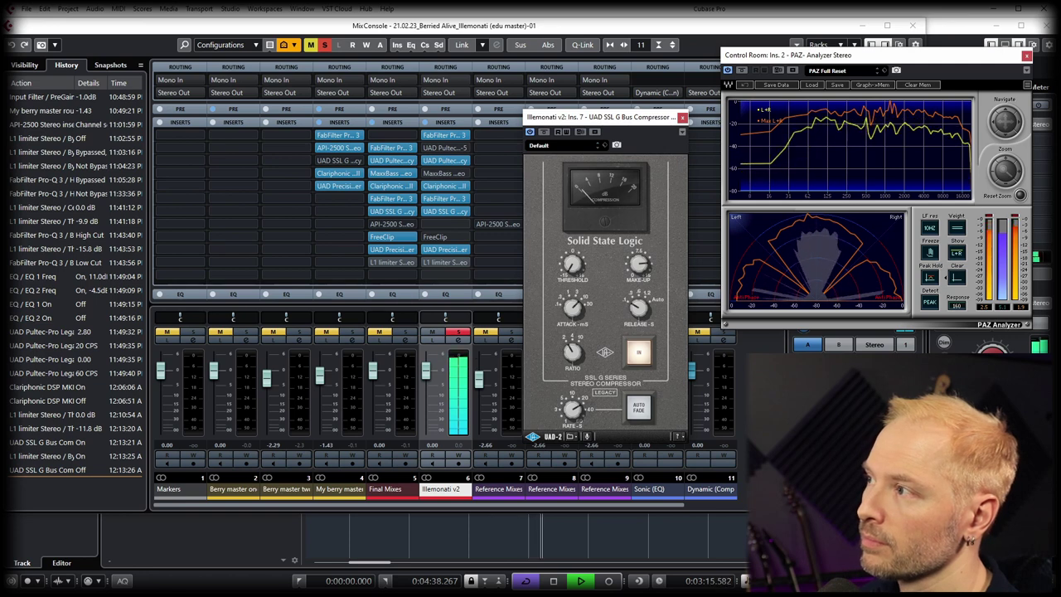
key(space)
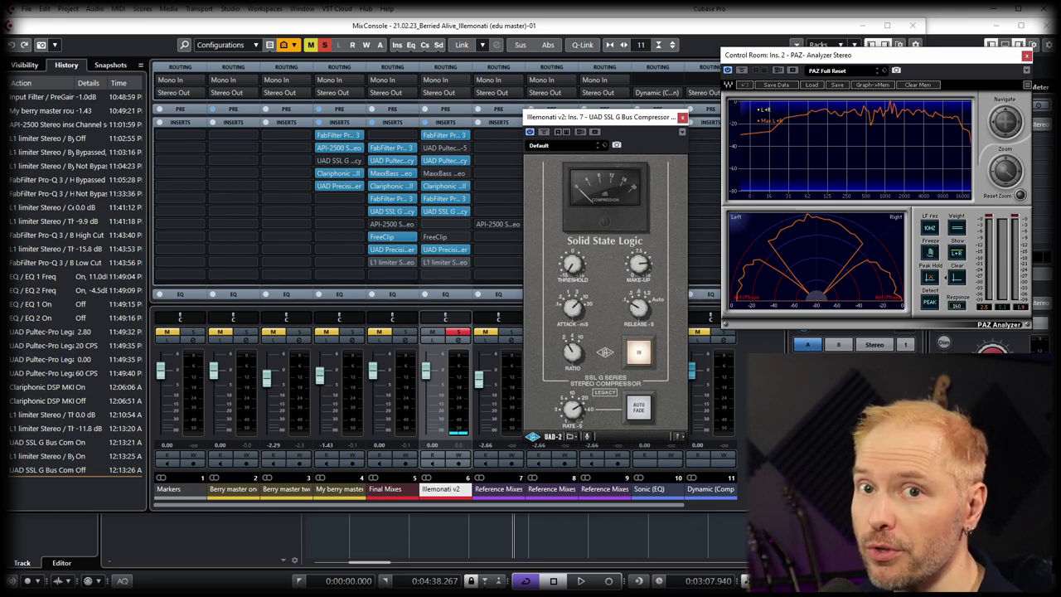
Step: Re-enable and open FreeClip in Illemonati v2's ninth insert, and audition it during playback
click(445, 237)
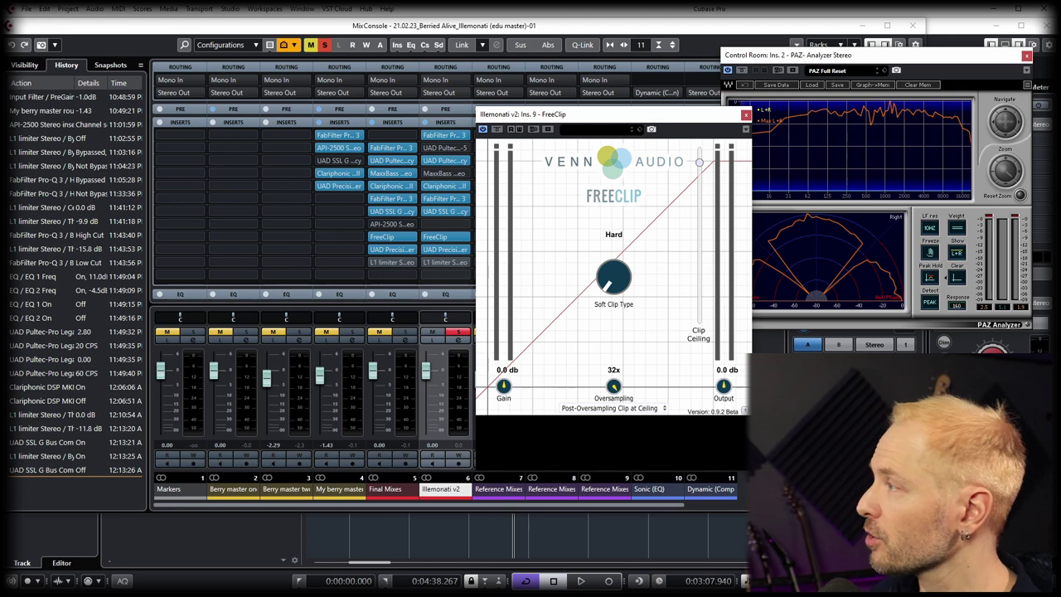
key(space)
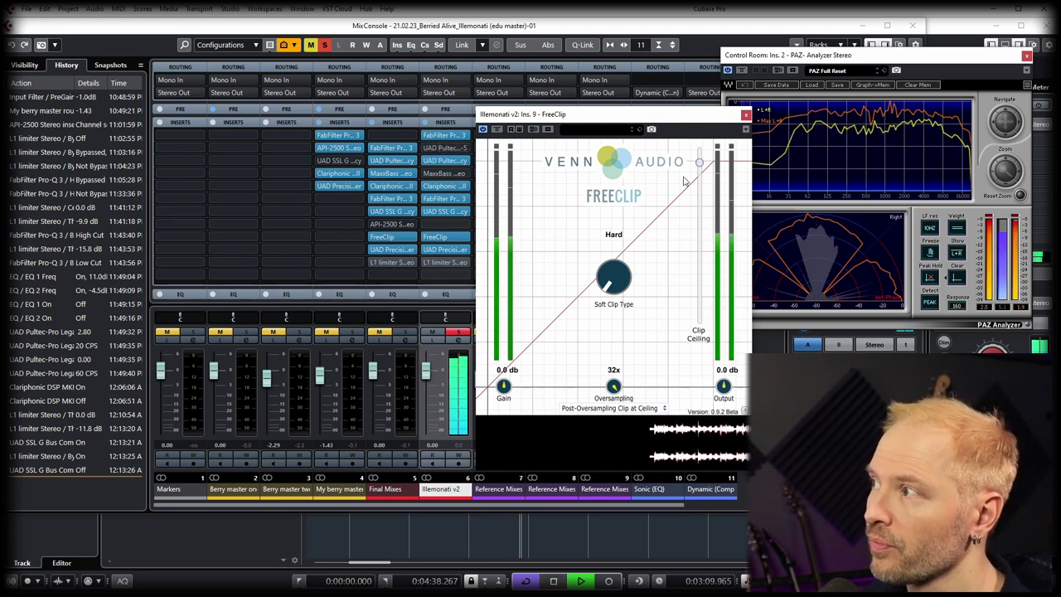
key(space)
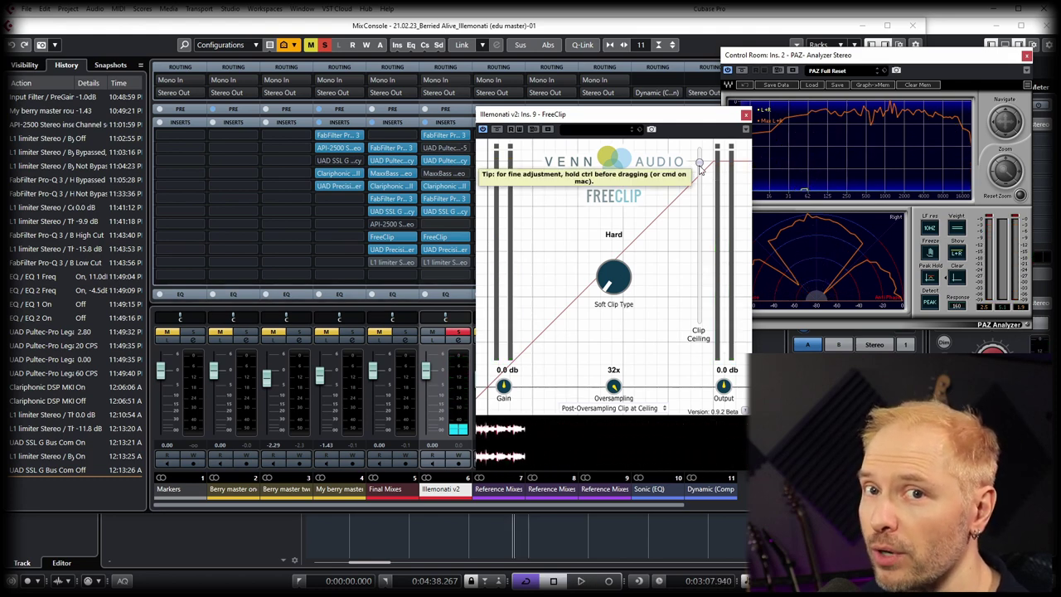
Step: Try lowering FreeClip's clip ceiling to 0.31 during playback, undo the ceiling change, and close the plug-in
key(space)
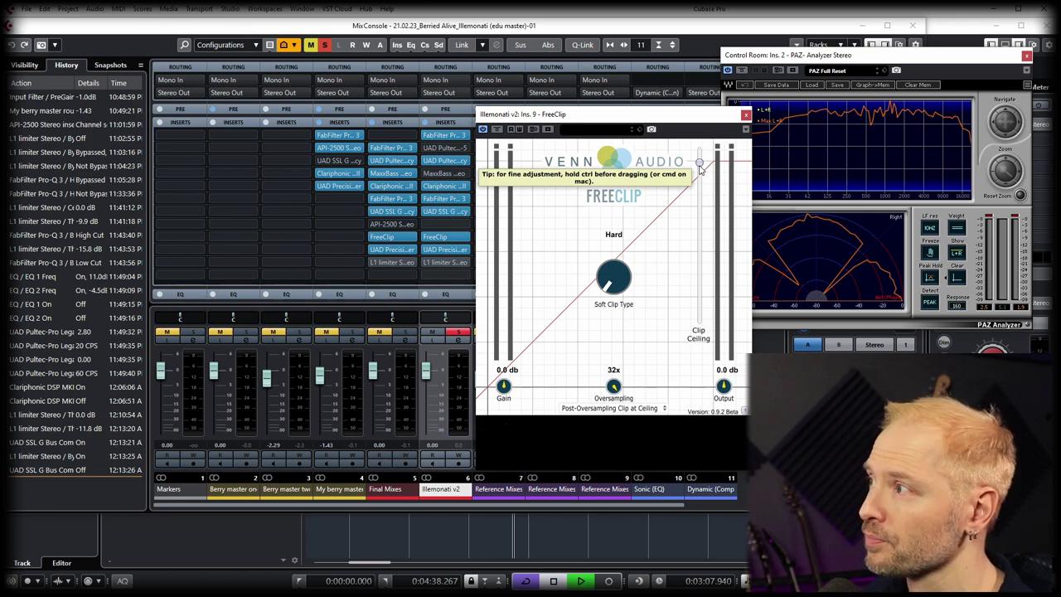
drag(699, 168, 725, 203)
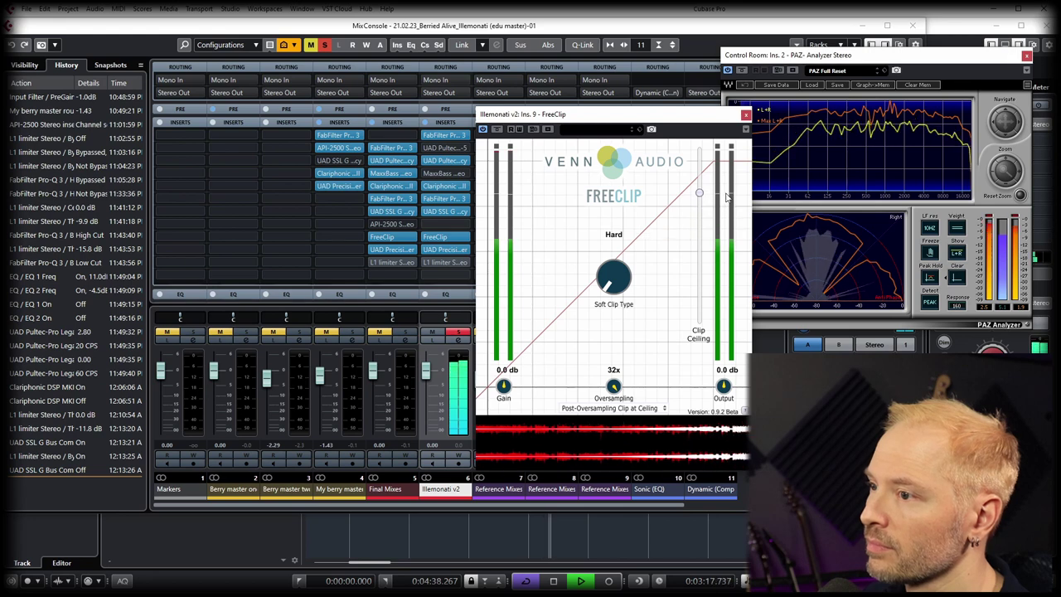
click(61, 475)
click(61, 475)
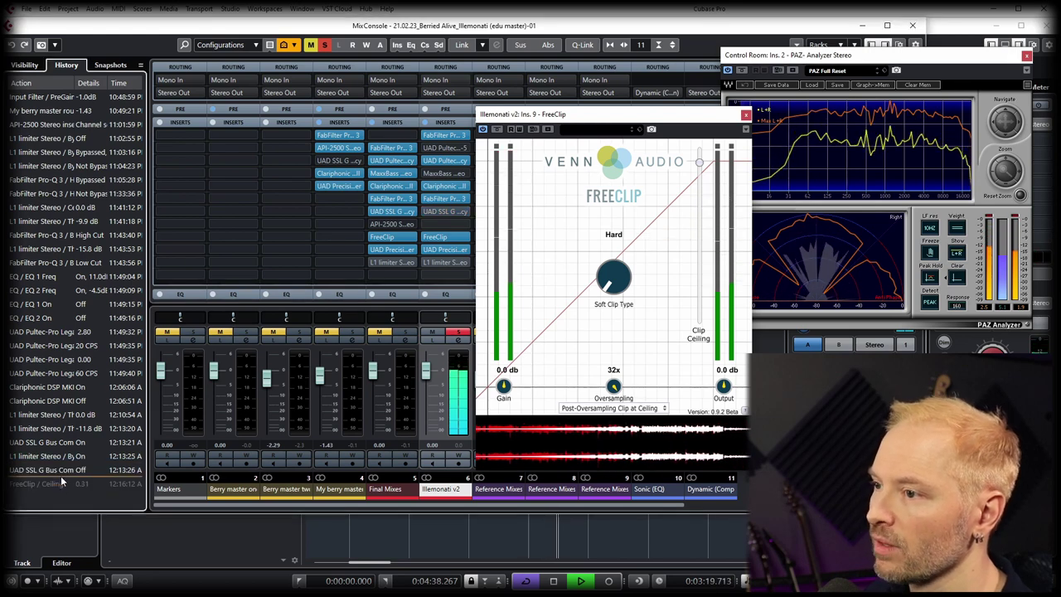
key(space)
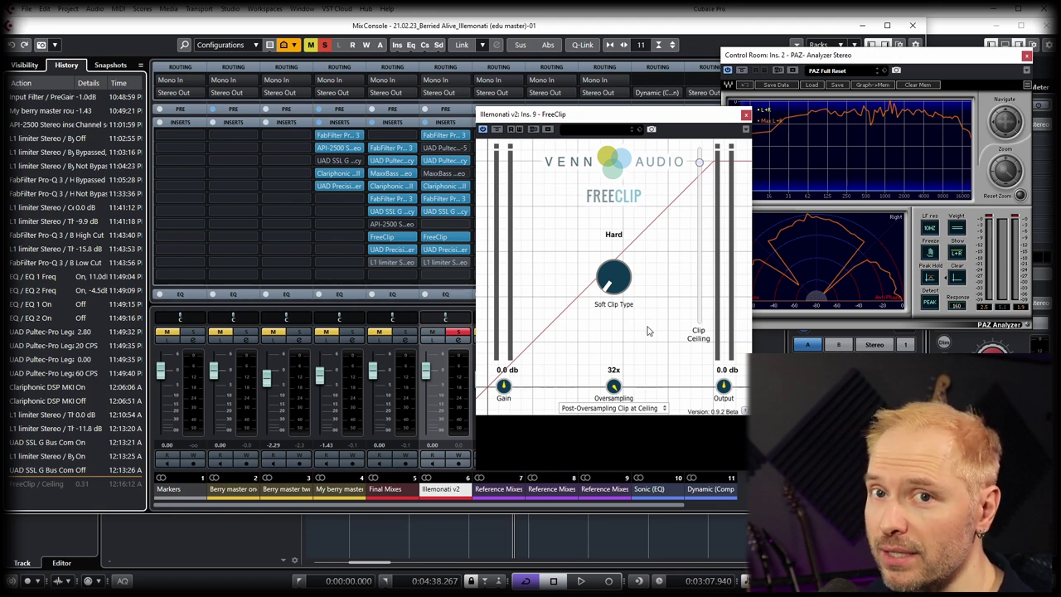
click(746, 115)
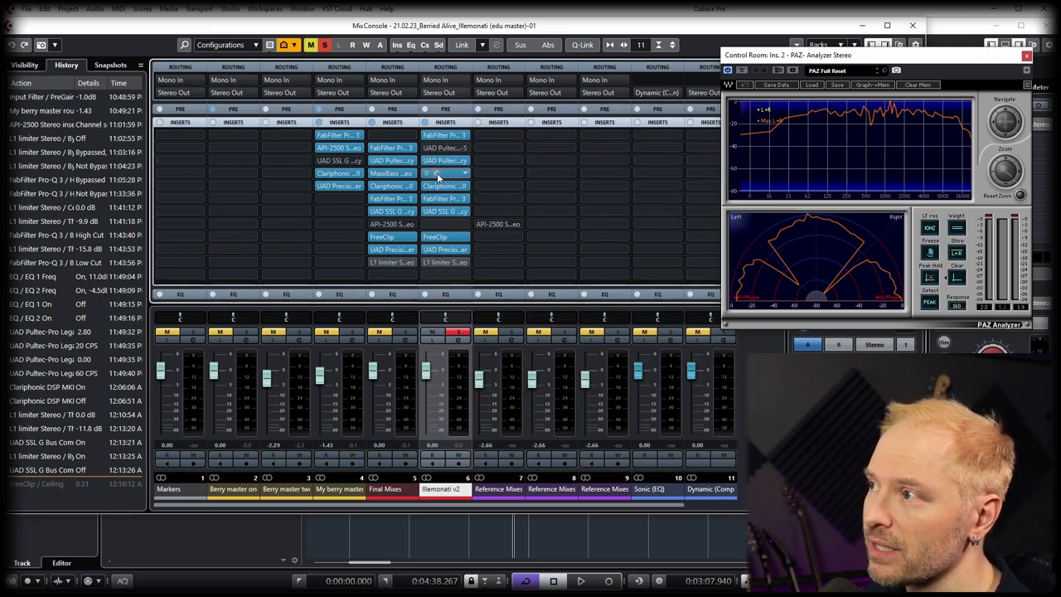
Step: Re-enable and open MaxxBass in Illemonati v2's fourth insert, and clear the PAZ Analyzer's held curves
click(439, 172)
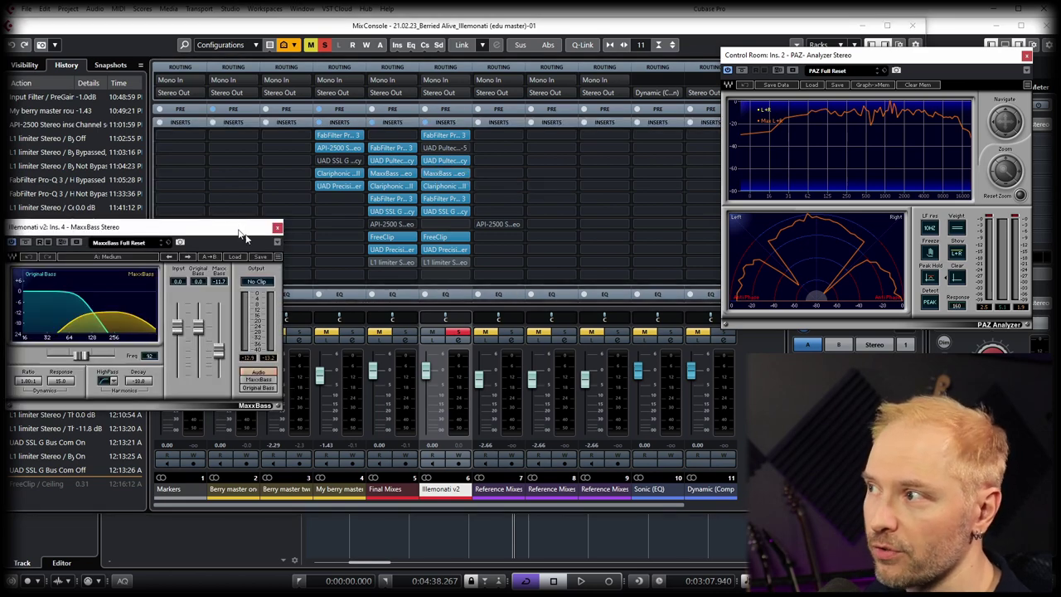
drag(239, 223, 675, 325)
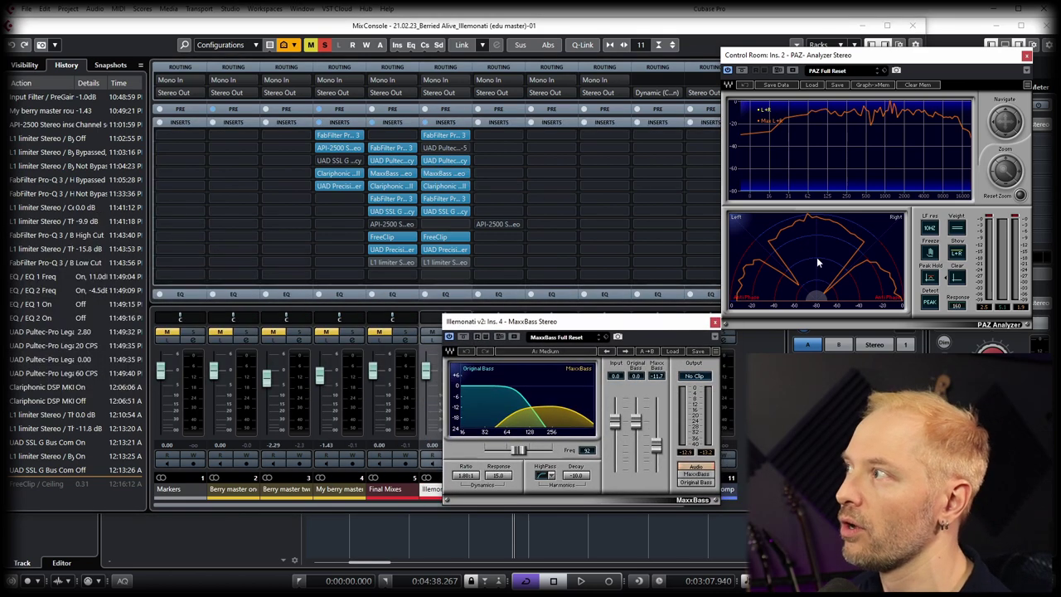
click(917, 85)
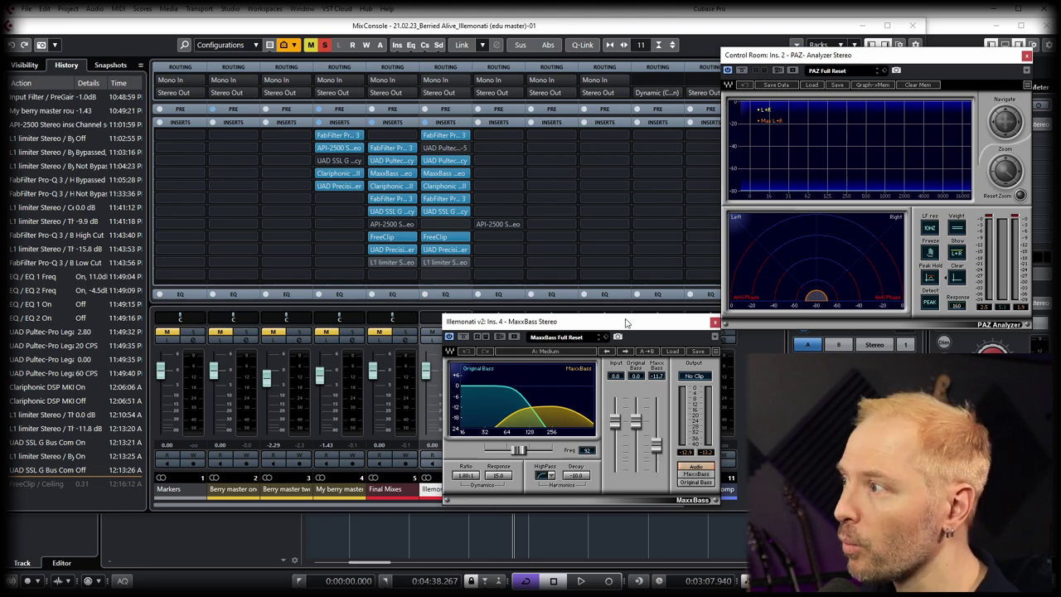
drag(627, 322, 615, 218)
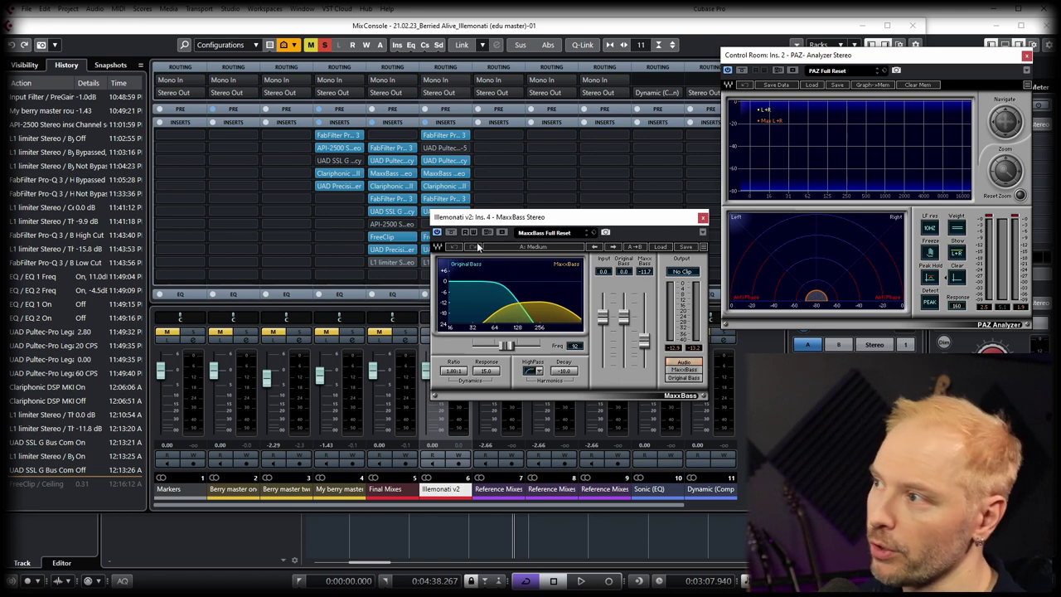
Step: Compare MaxxBass bypassed and active during playback while watching the low end on the PAZ Analyzer
click(450, 233)
key(space)
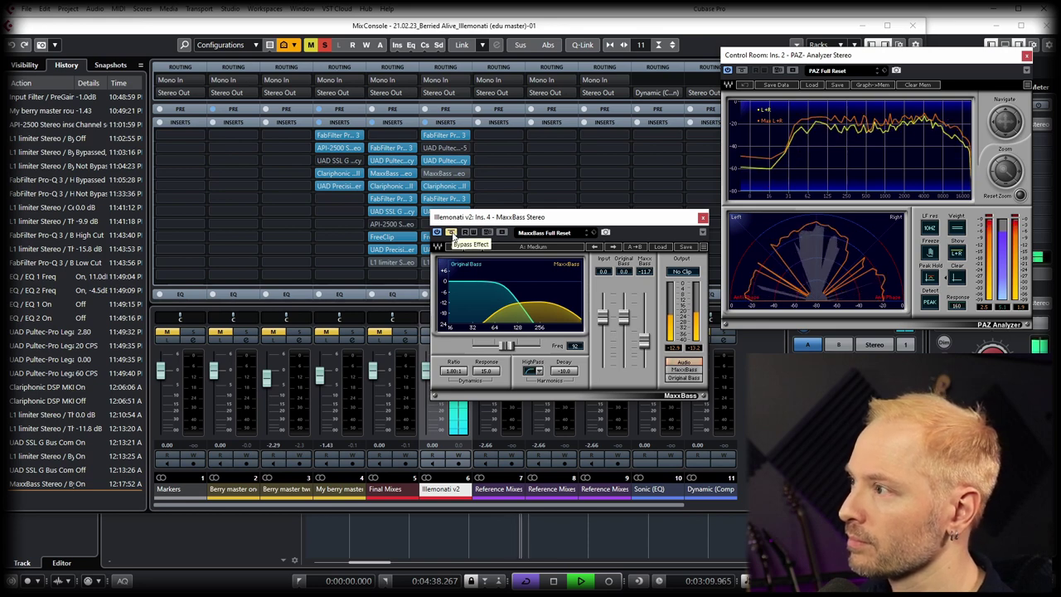
click(451, 233)
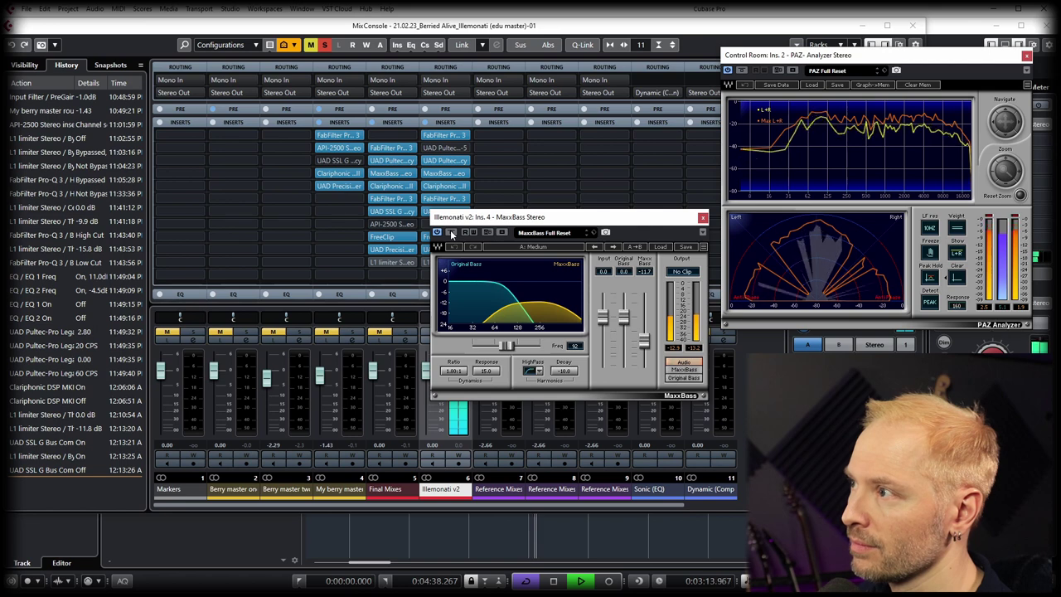
click(451, 233)
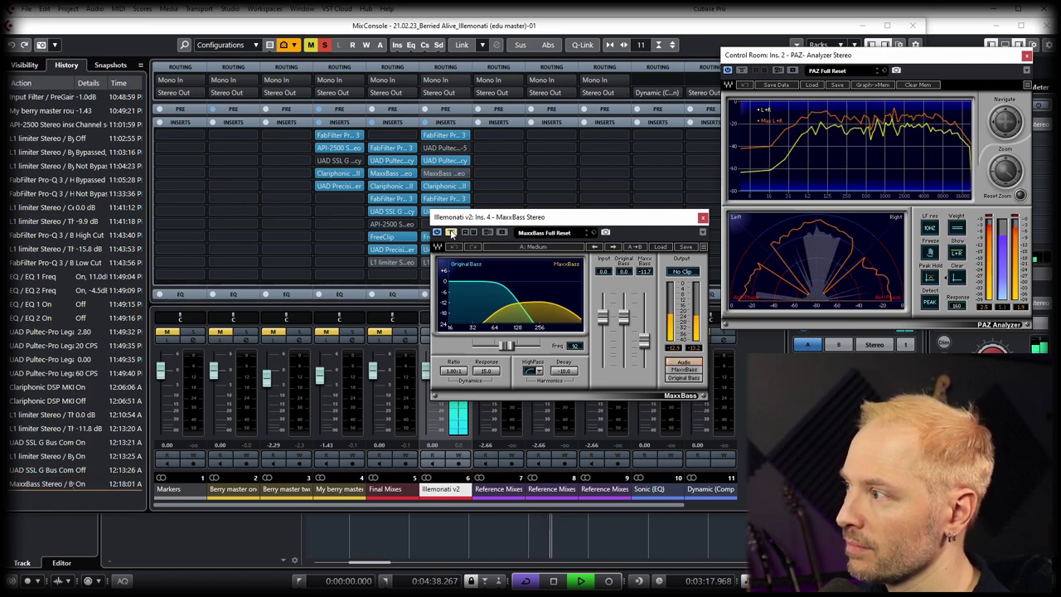
click(450, 233)
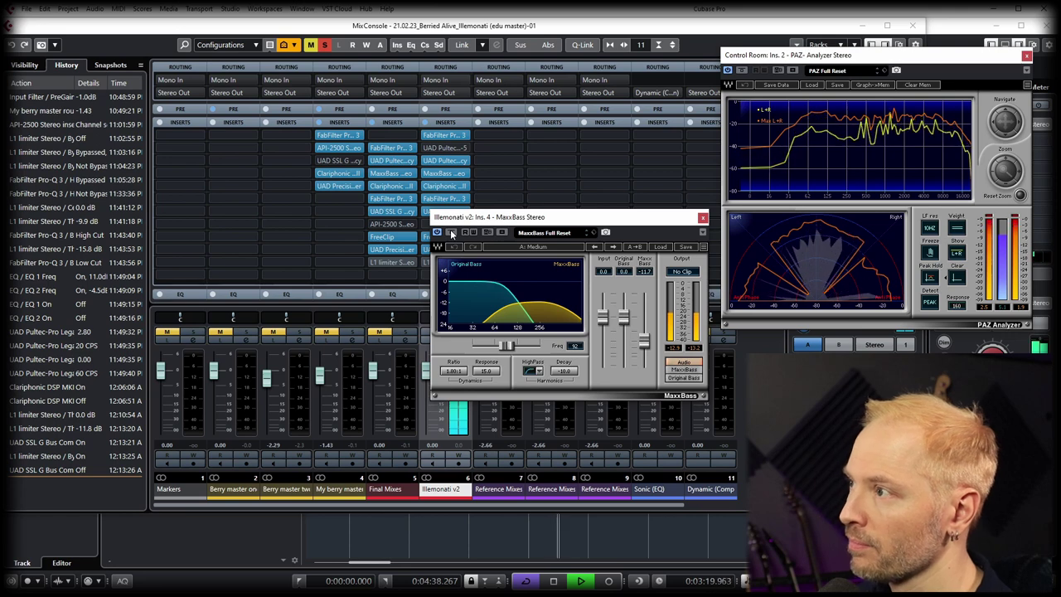
key(space)
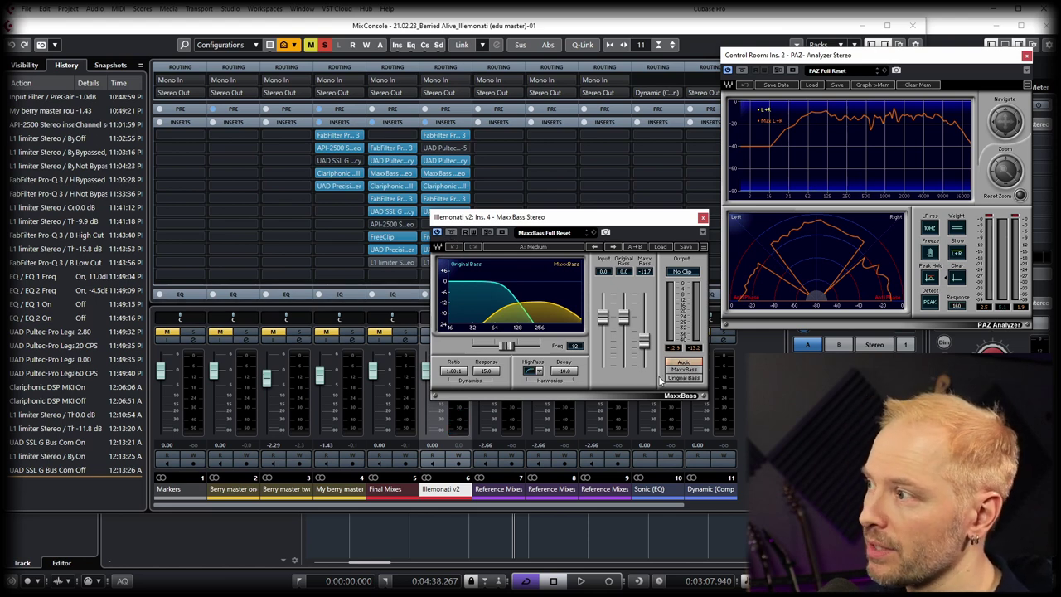
Step: Audition MaxxBass's Original Bass and MaxxBass signals on their own during playback, and return its monitoring to Audio
click(689, 377)
key(space)
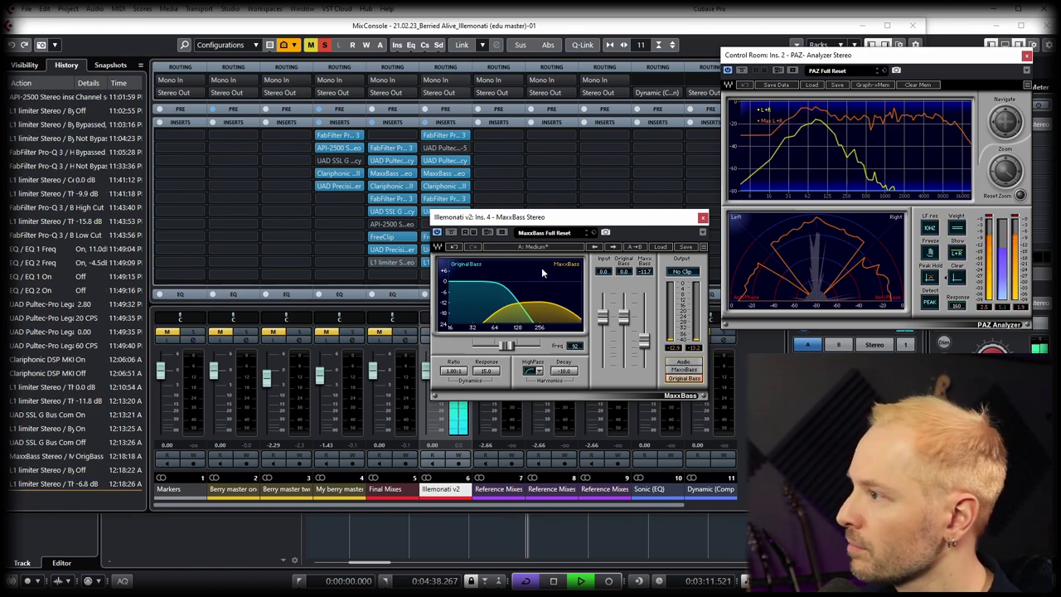
key(space)
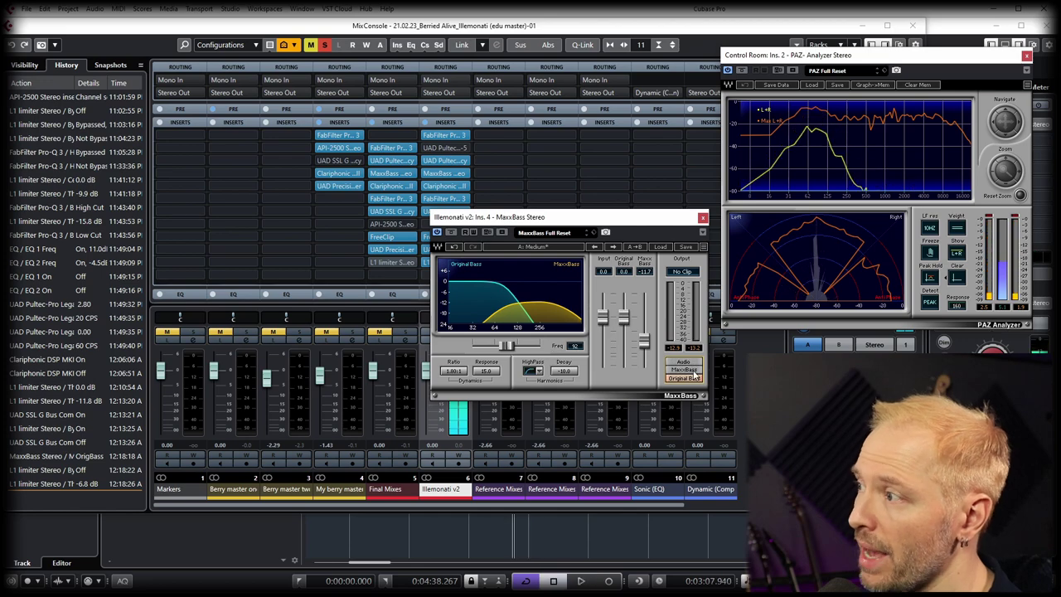
click(693, 373)
key(space)
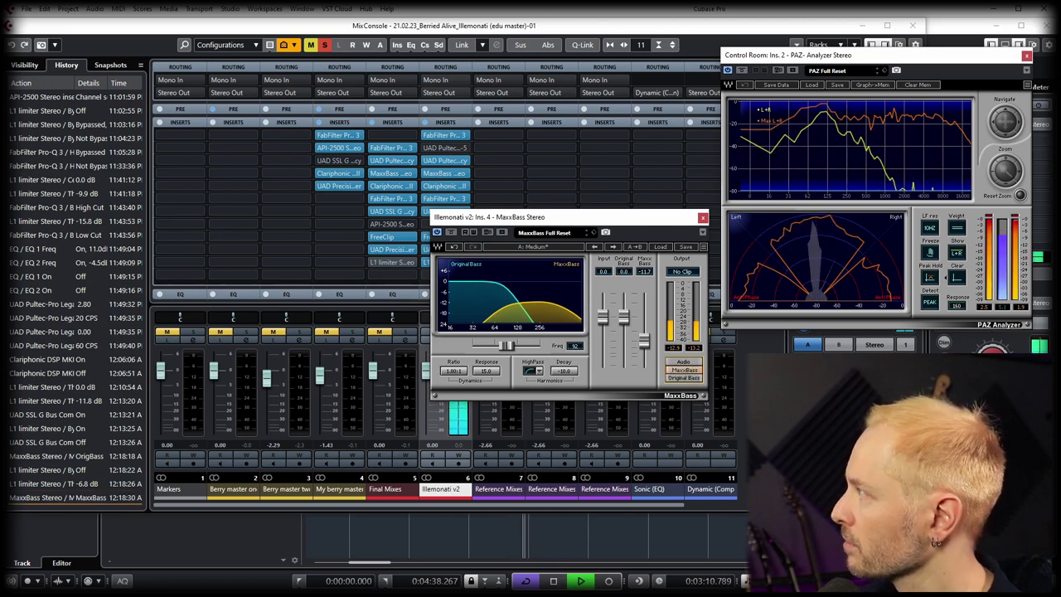
click(695, 379)
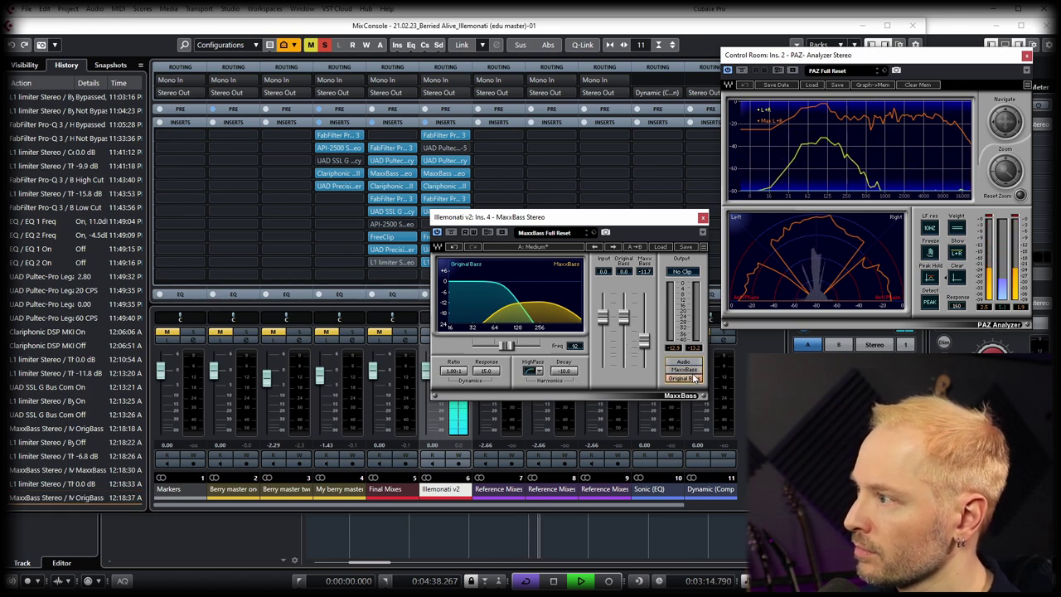
click(692, 370)
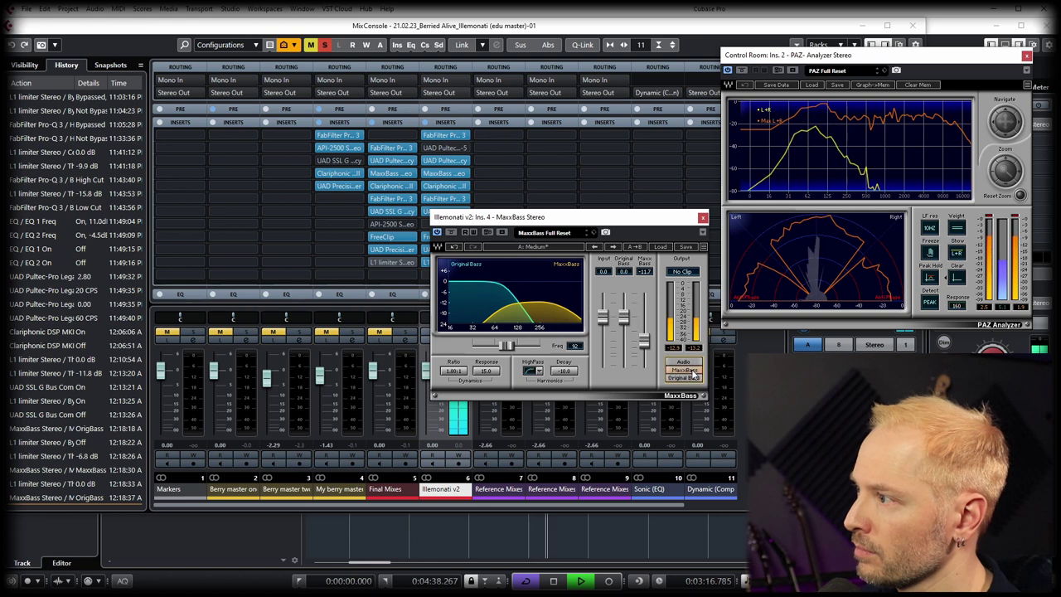
key(space)
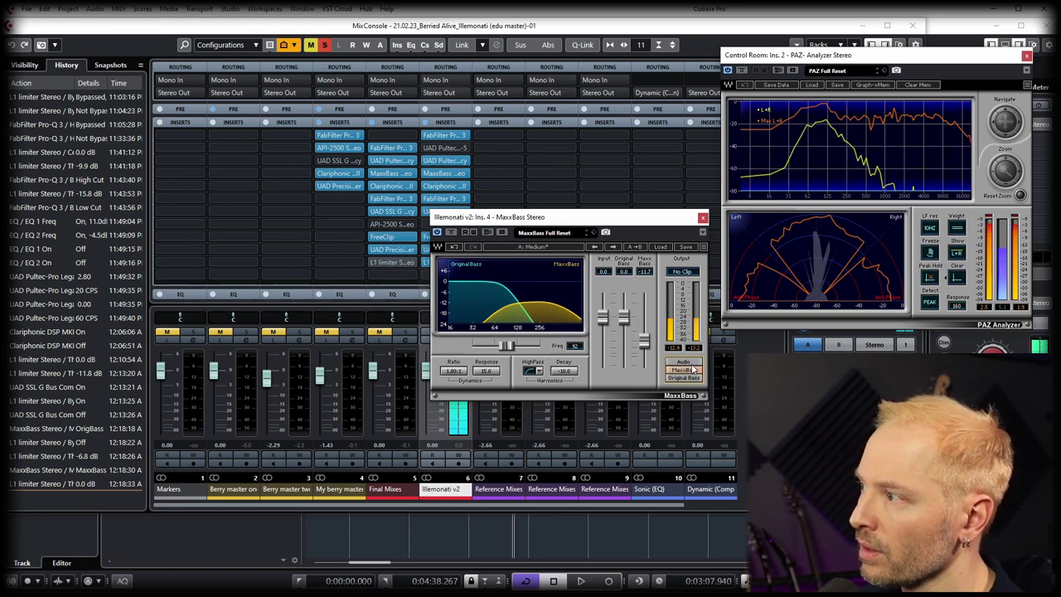
click(683, 362)
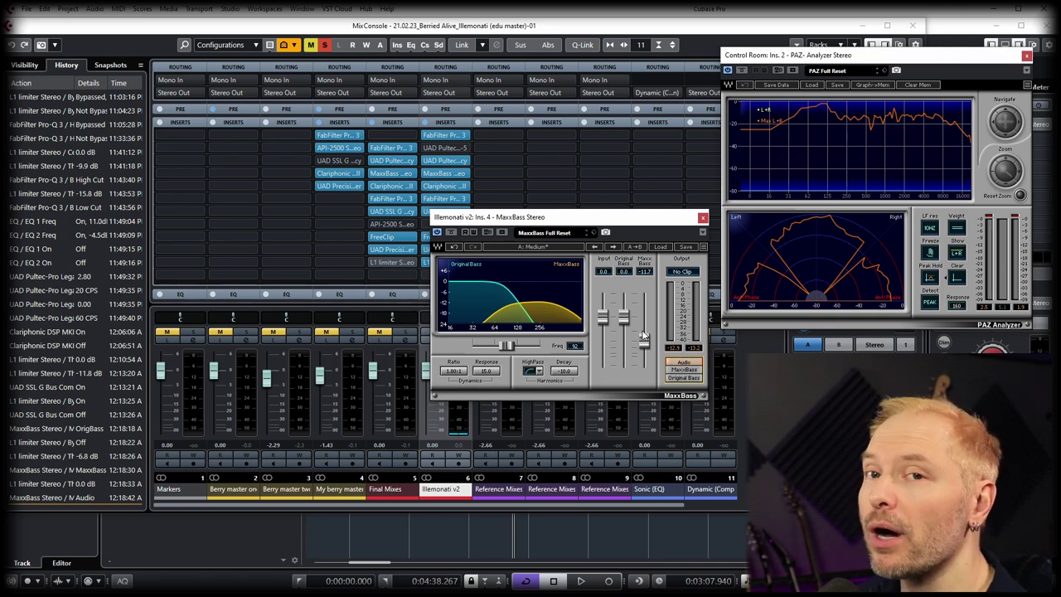
Step: Try raising the MaxxBass level to -3.4 dB during playback, undo the MaxxBass changes, check the history, and close the plug-in
drag(643, 334, 648, 343)
key(space)
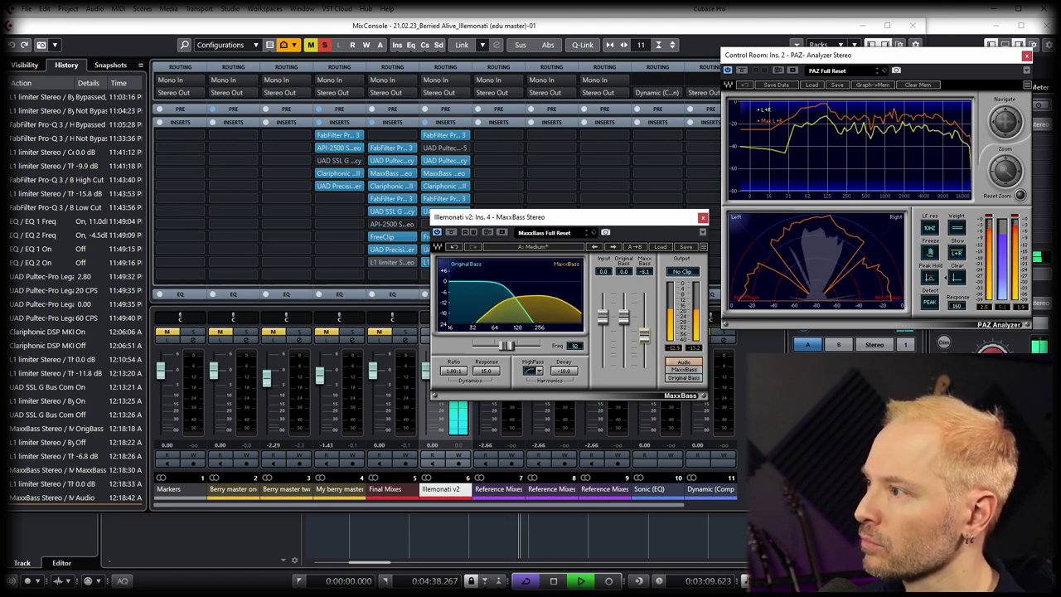
mouse_move(645, 336)
mouse_down()
mouse_move(645, 322)
mouse_move(645, 357)
mouse_move(645, 328)
mouse_up()
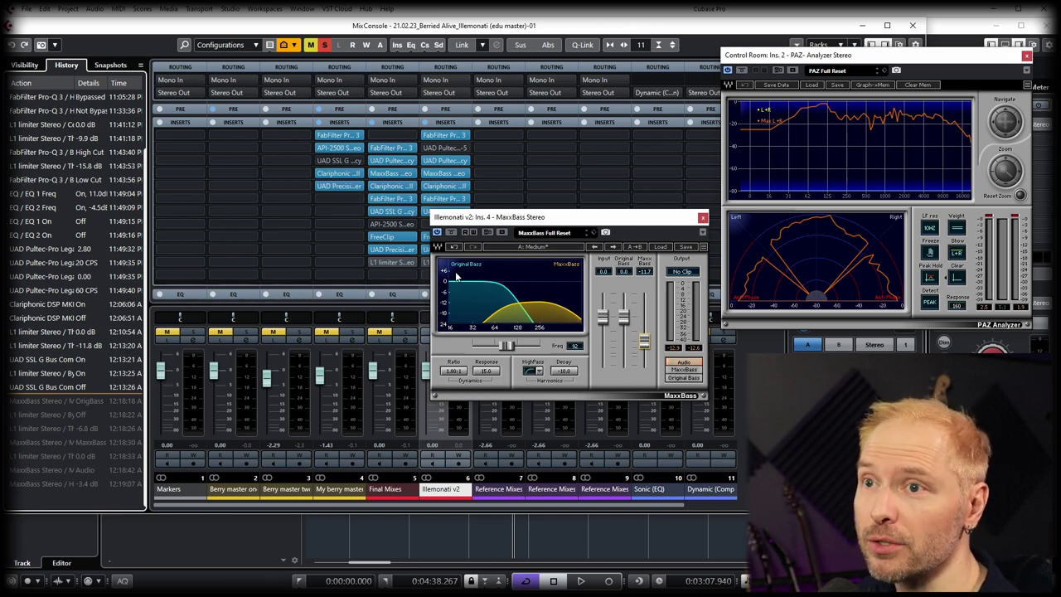
scroll(108, 396, up, 2)
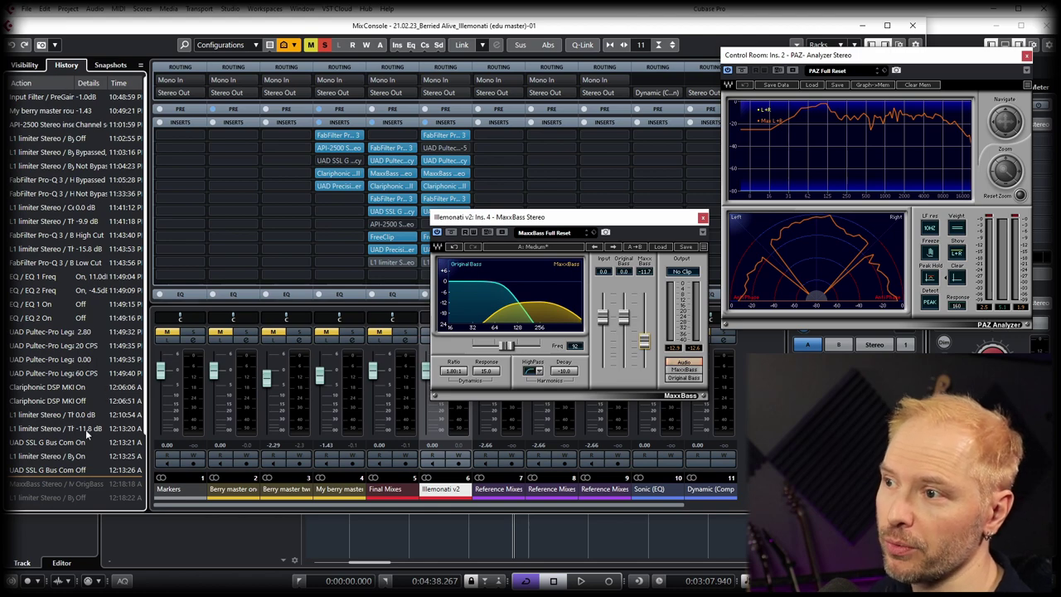
scroll(85, 429, down, 2)
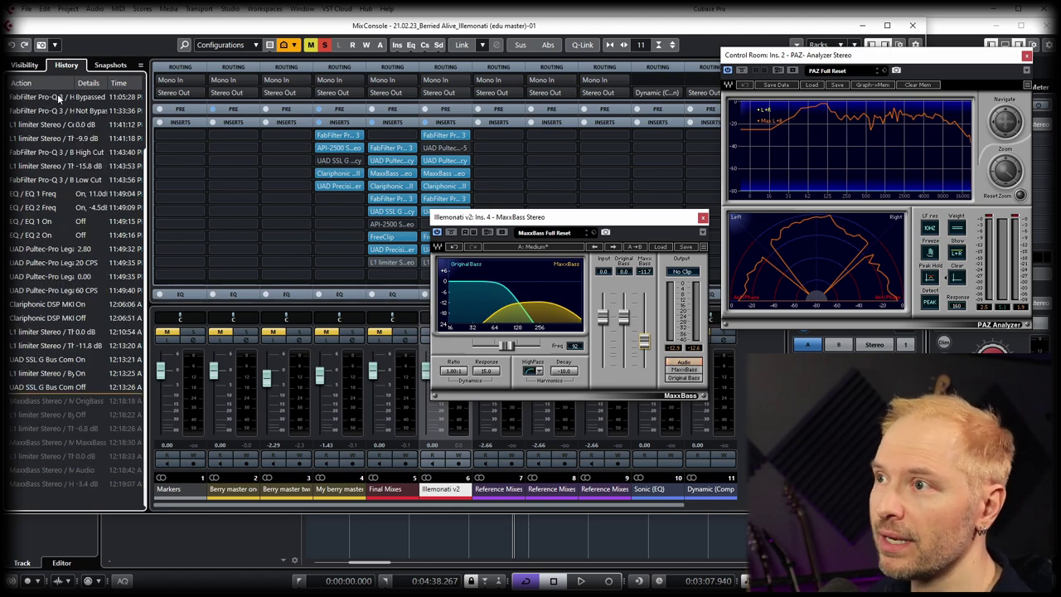
scroll(101, 220, up, 2)
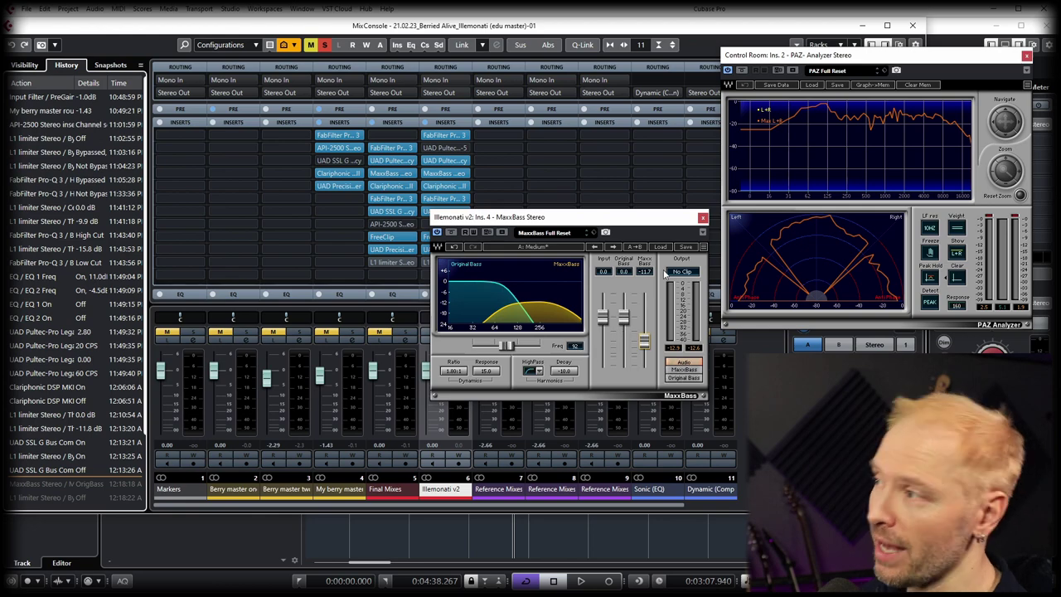
click(702, 217)
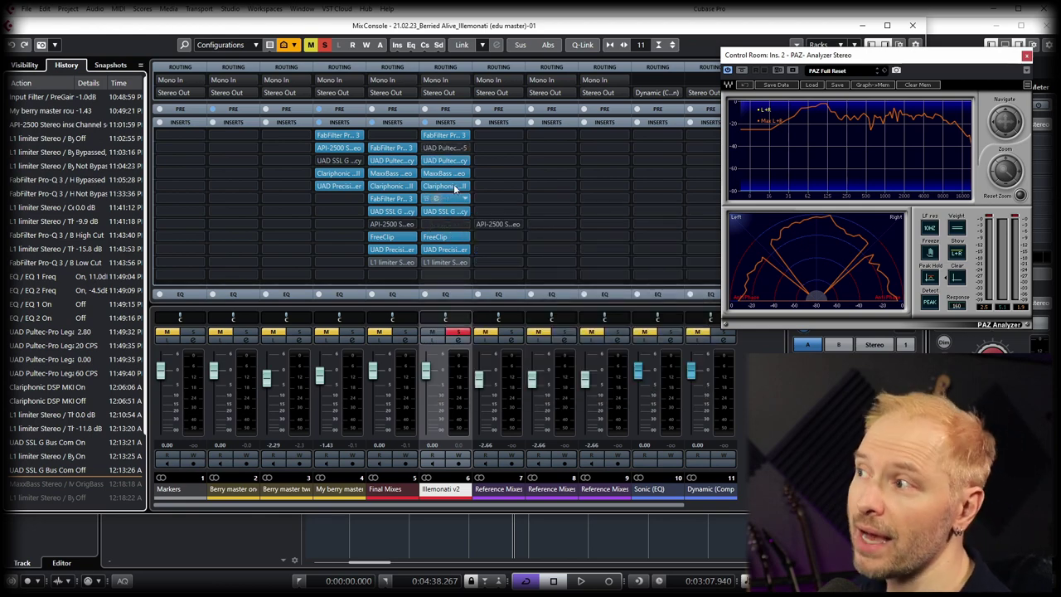
Step: Open and switch on the UAD Pultec MEQ-5 in Illemonati v2's second insert, and clear the PAZ Analyzer's held curves
click(437, 147)
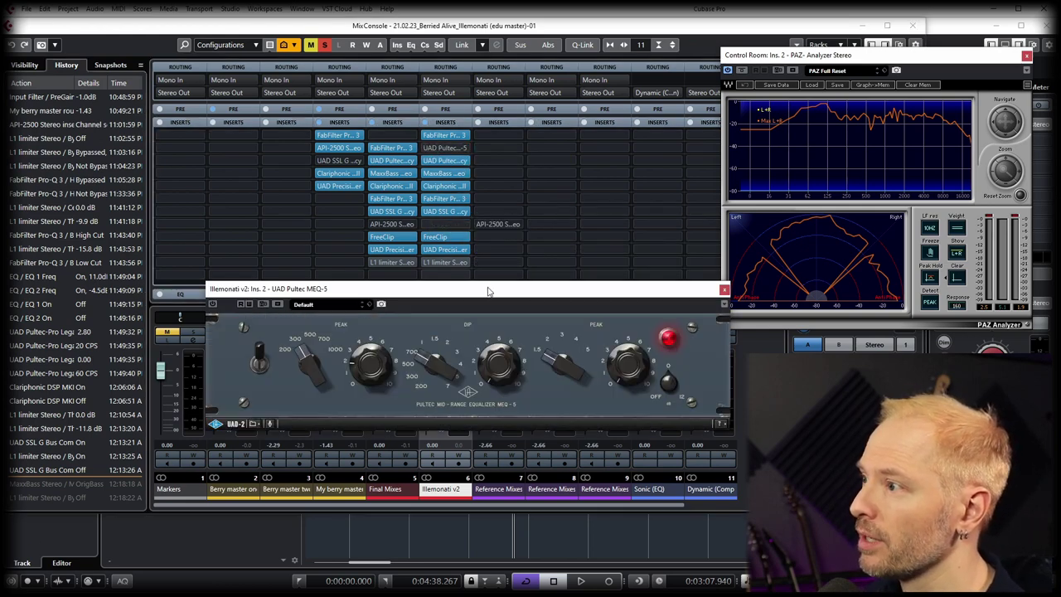
drag(486, 289, 570, 221)
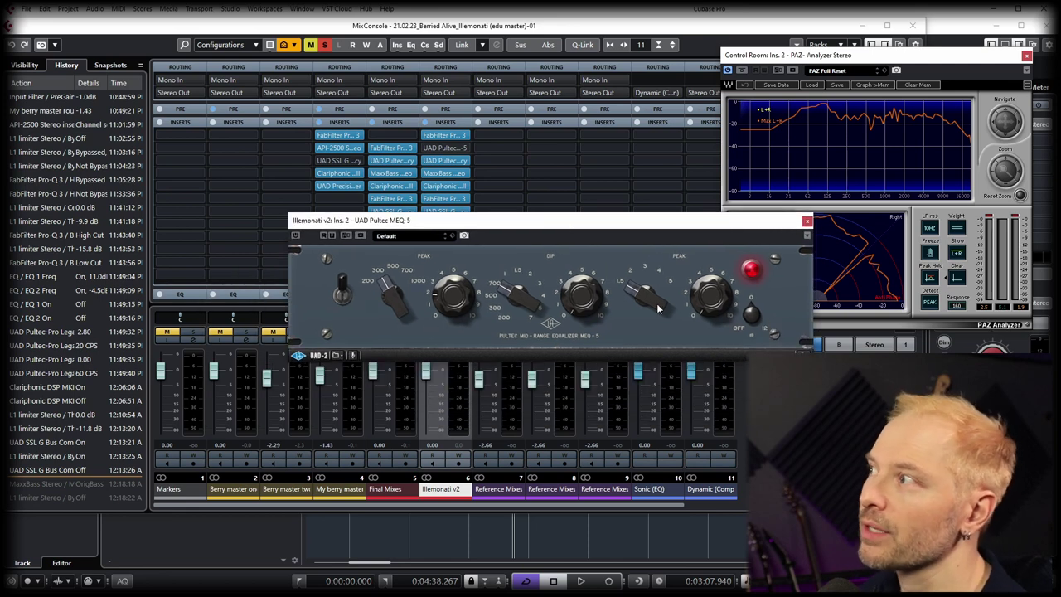
click(913, 86)
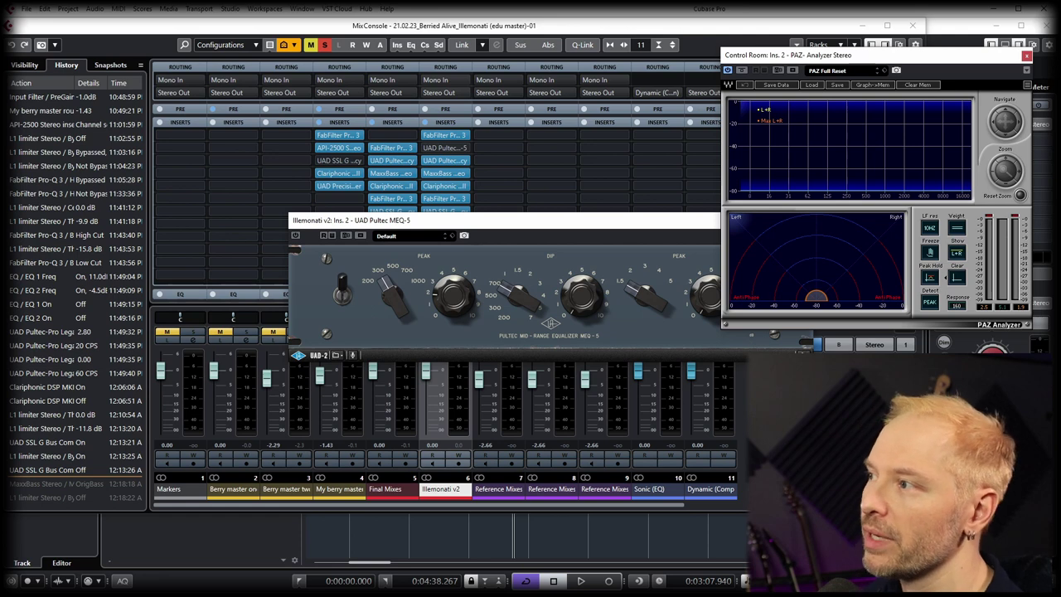
click(296, 235)
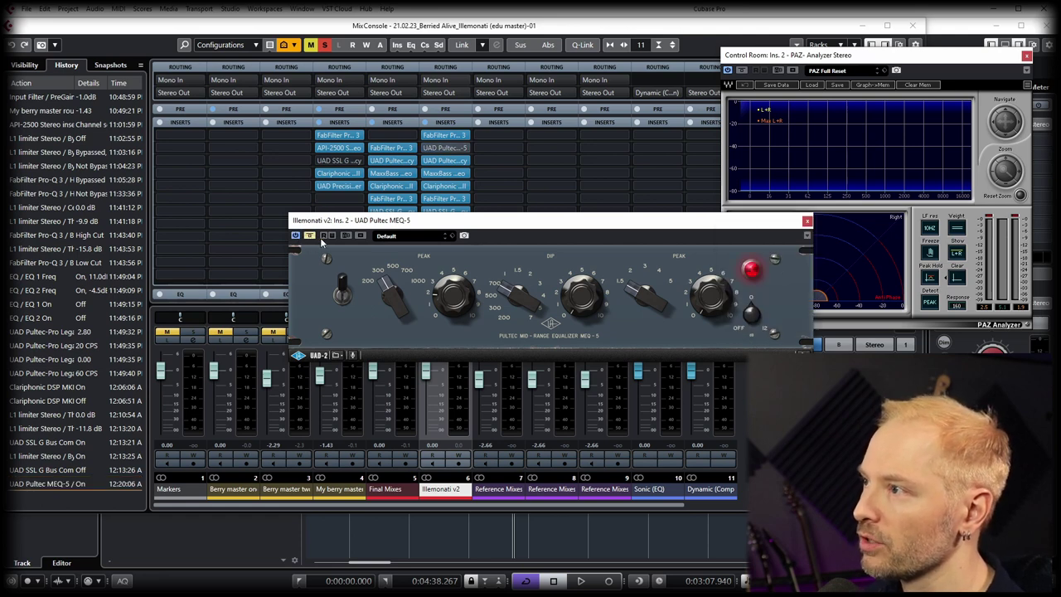
Step: Play the section with the Pultec MEQ-5 bypassed to capture its spectrum on the PAZ Analyzer, keeping the stereo display uncovered
key(space)
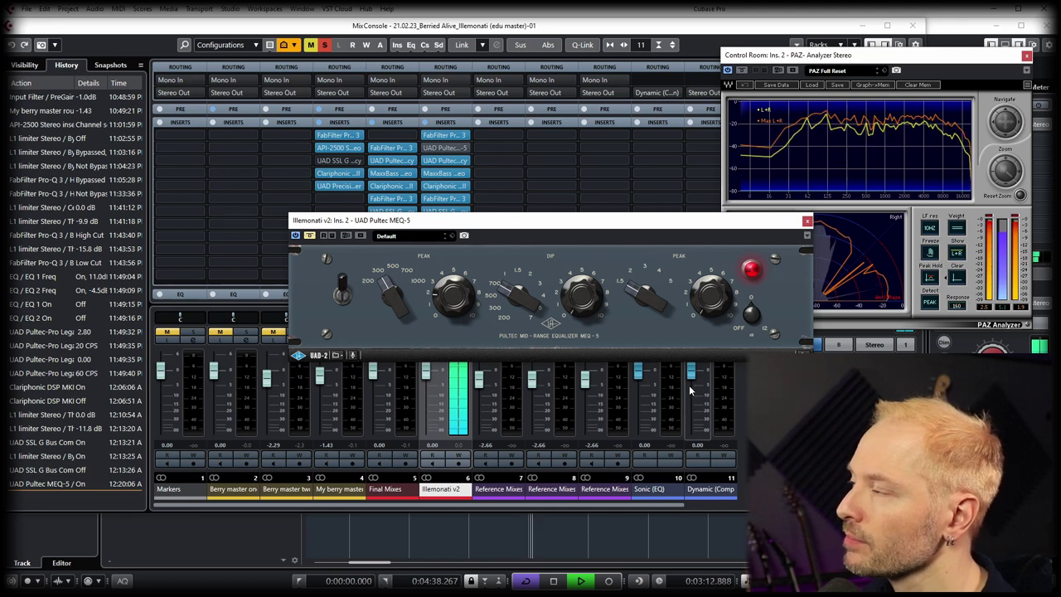
key(space)
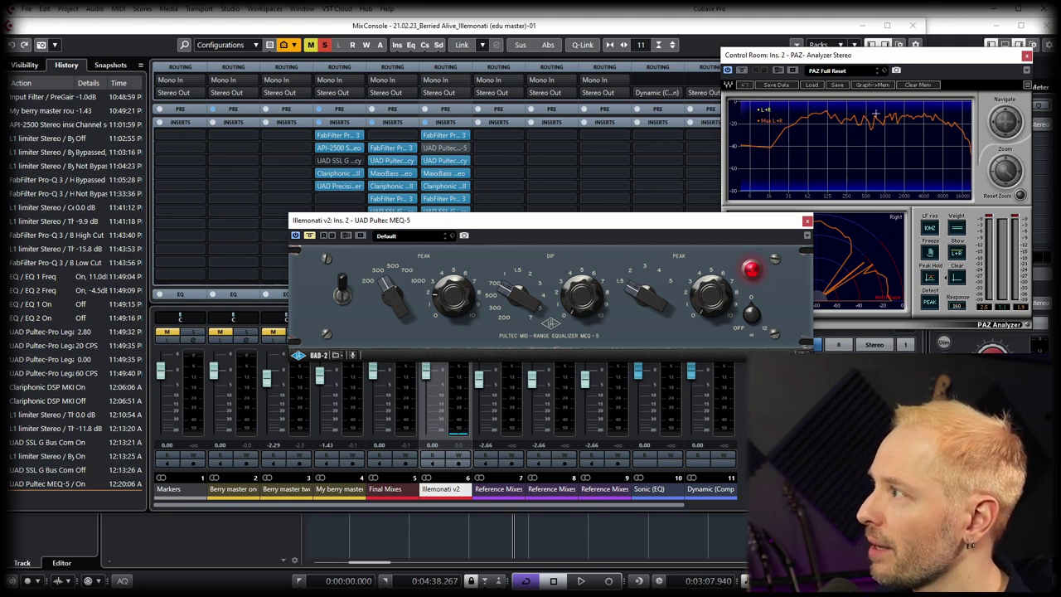
drag(781, 228, 685, 211)
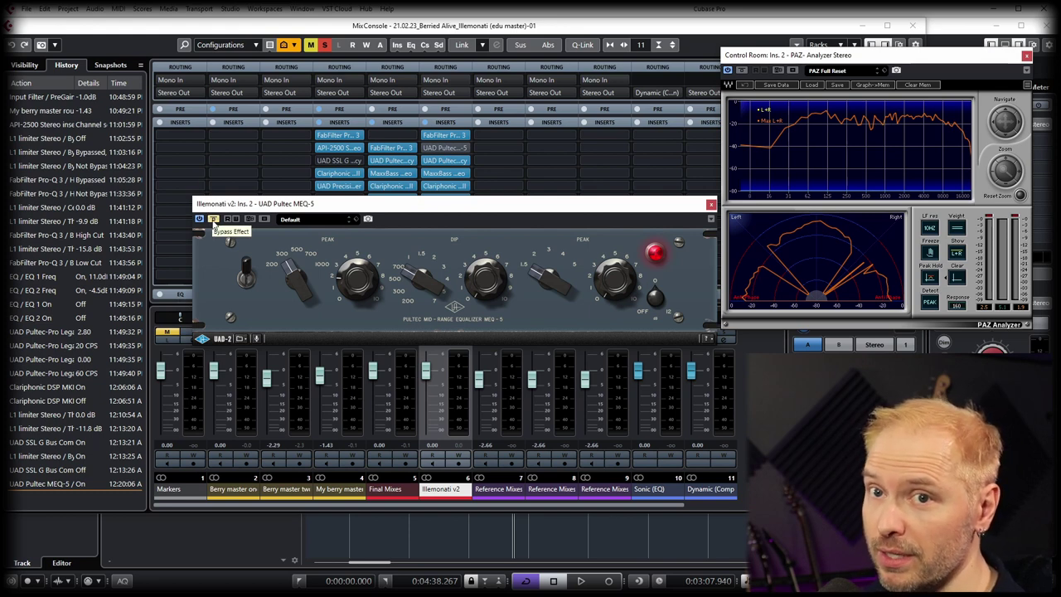
Step: Compare the Pultec MEQ-5 active and bypassed during playback, leave it bypassed, and close the plug-in
key(space)
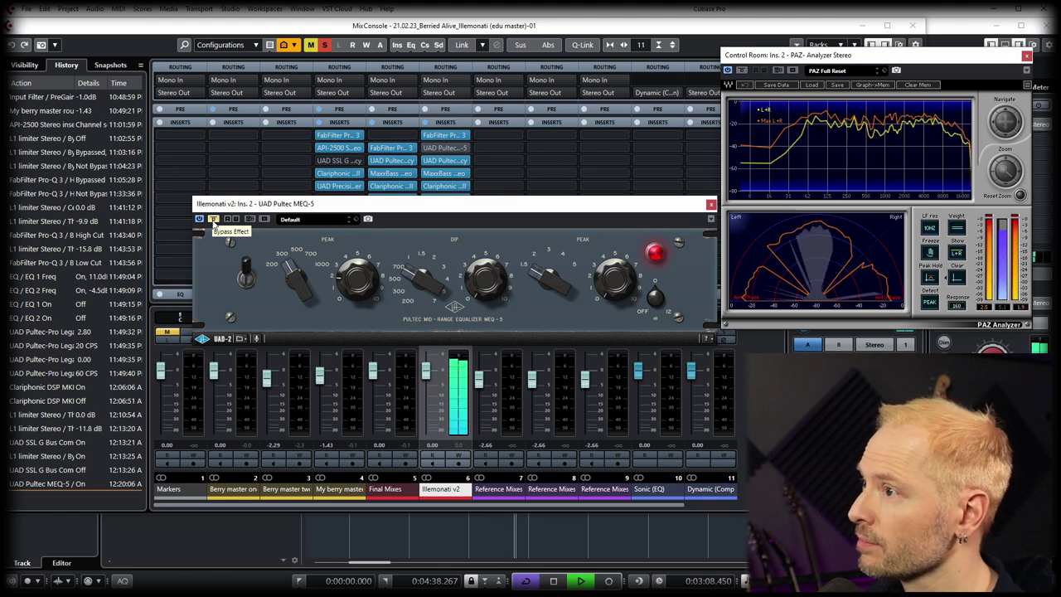
click(214, 220)
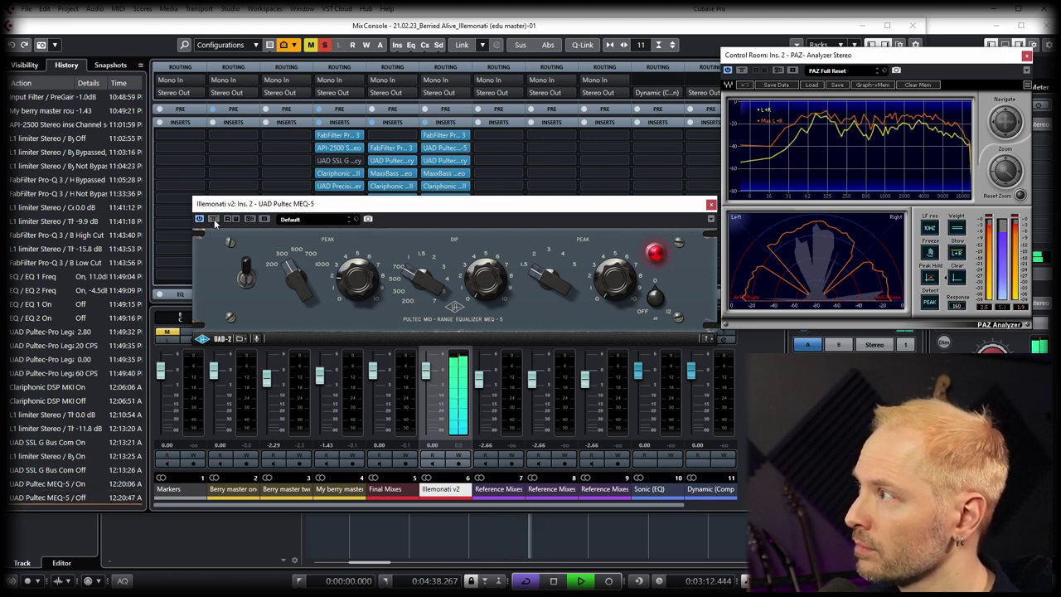
click(214, 218)
click(214, 219)
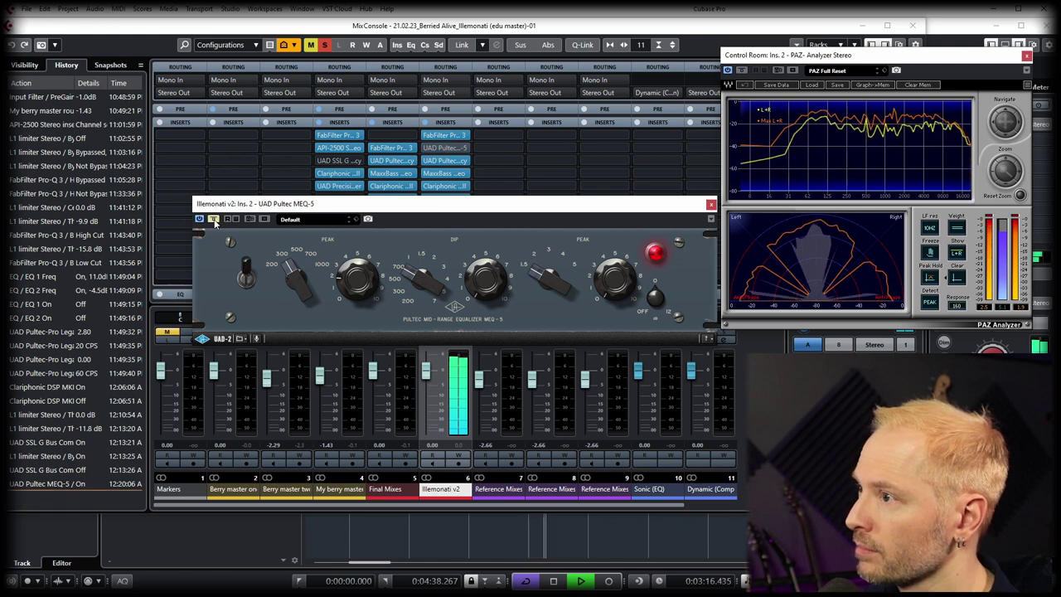
click(213, 219)
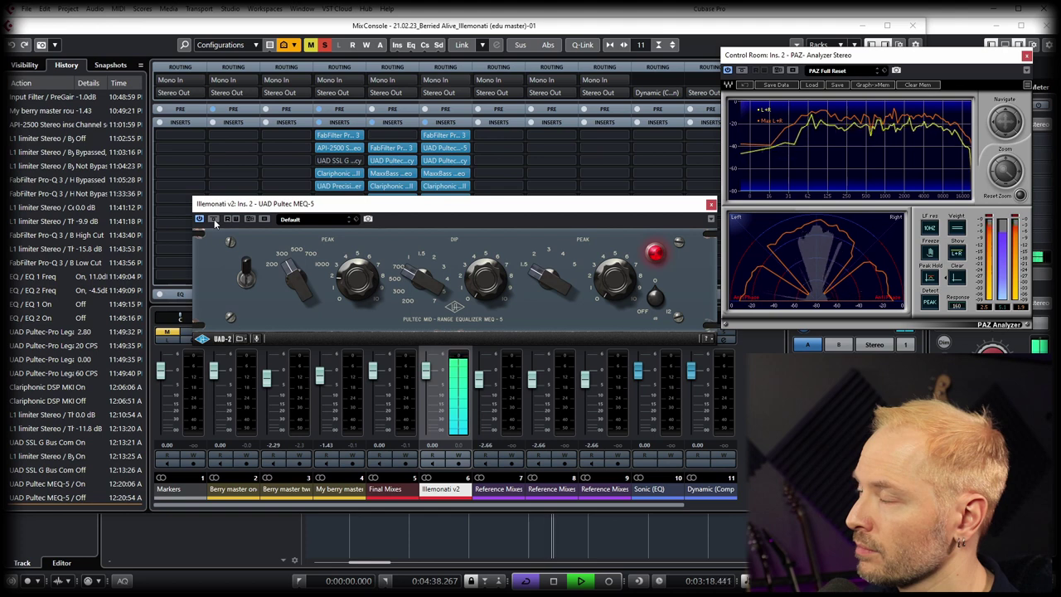
click(214, 219)
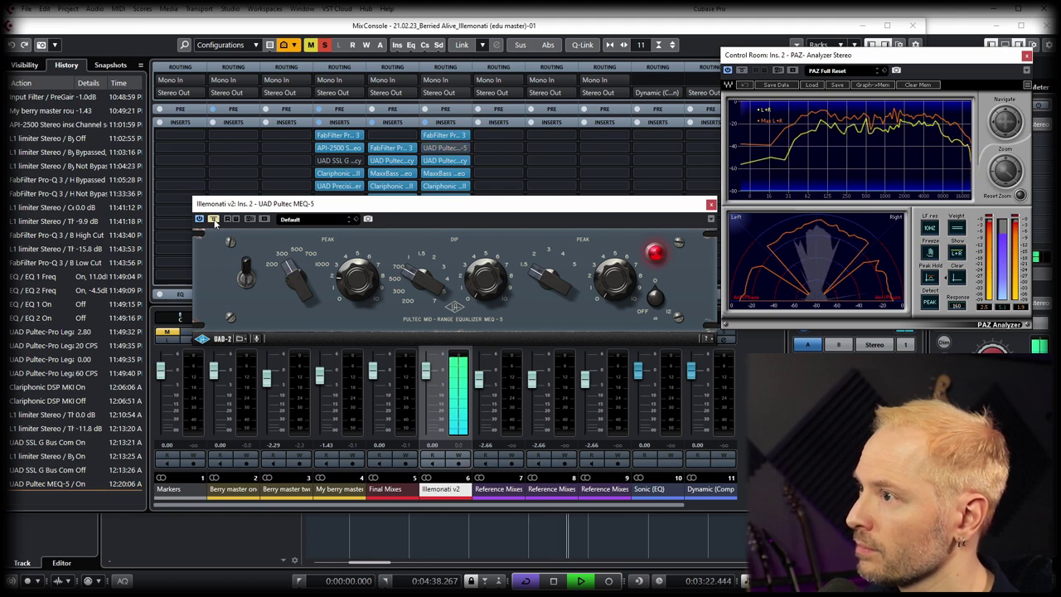
key(space)
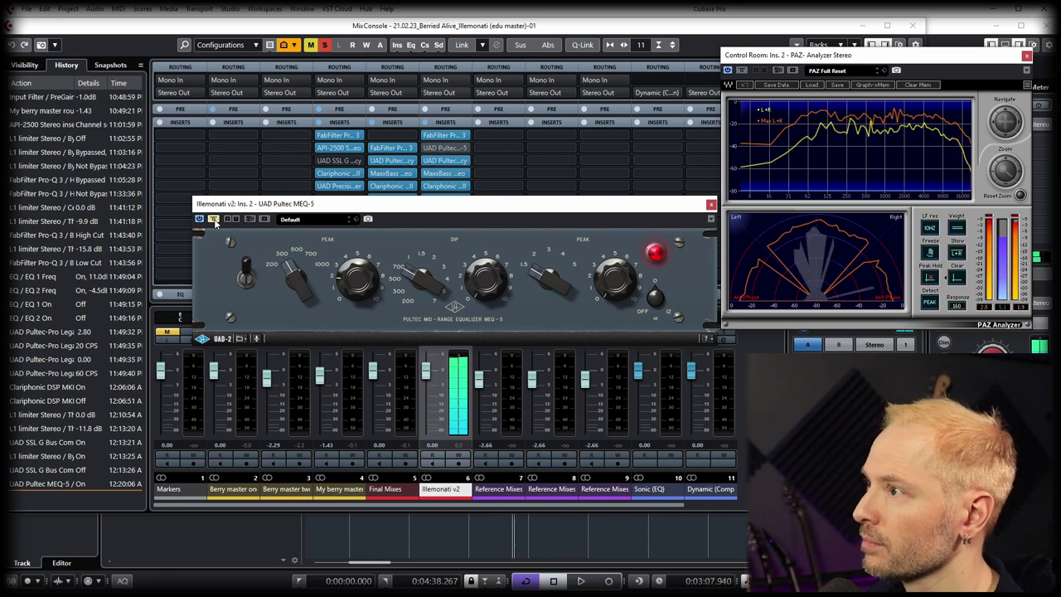
click(442, 148)
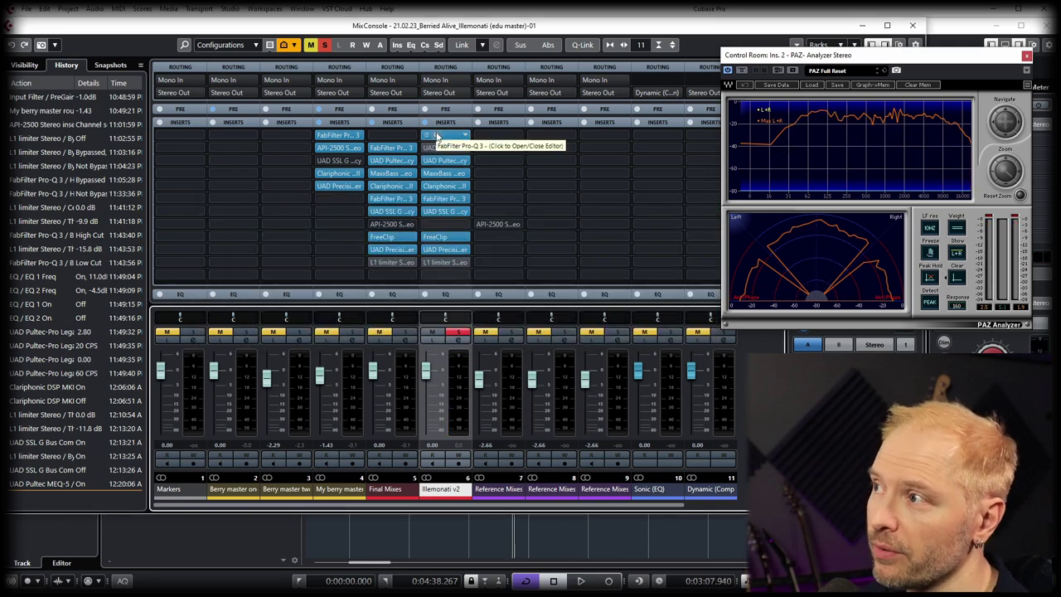
Step: Review the settings of FabFilter Pro-Q 3, UAD Pultec-Pro Legacy and MaxxBass in Illemonati v2's first, third and fourth inserts
click(437, 134)
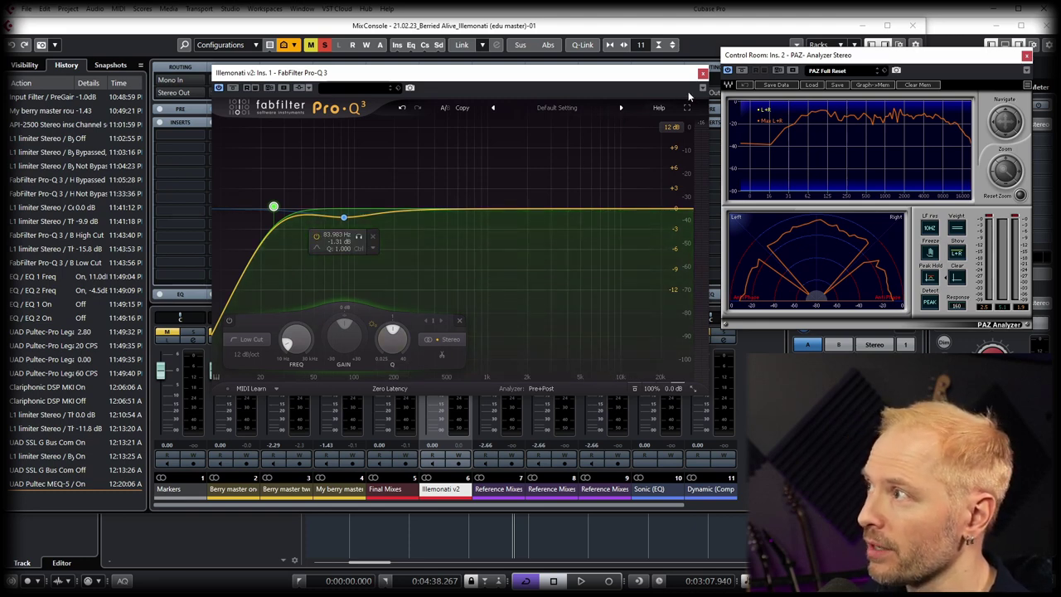
click(702, 74)
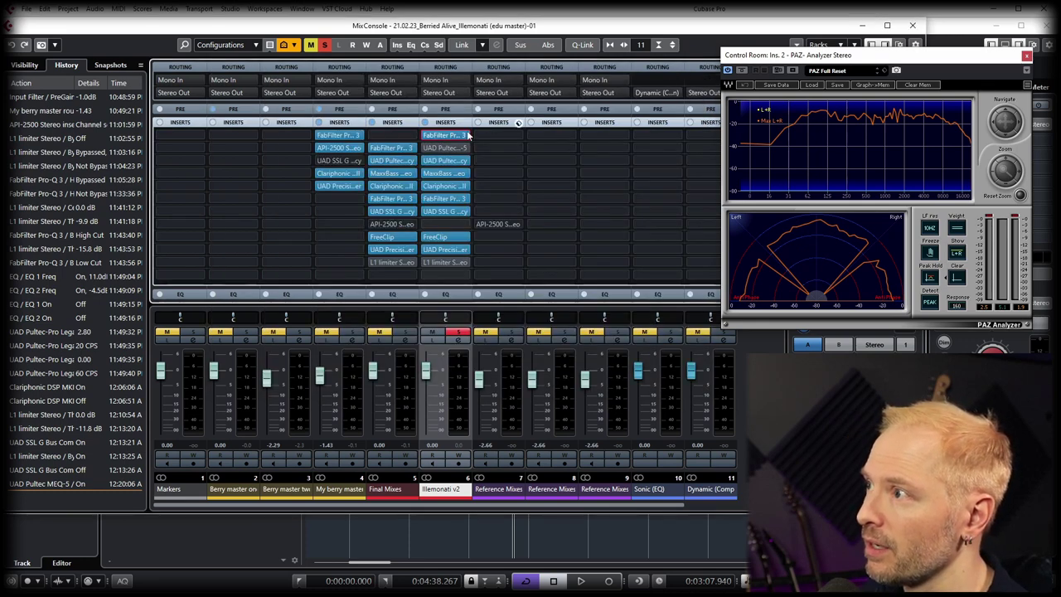
click(436, 161)
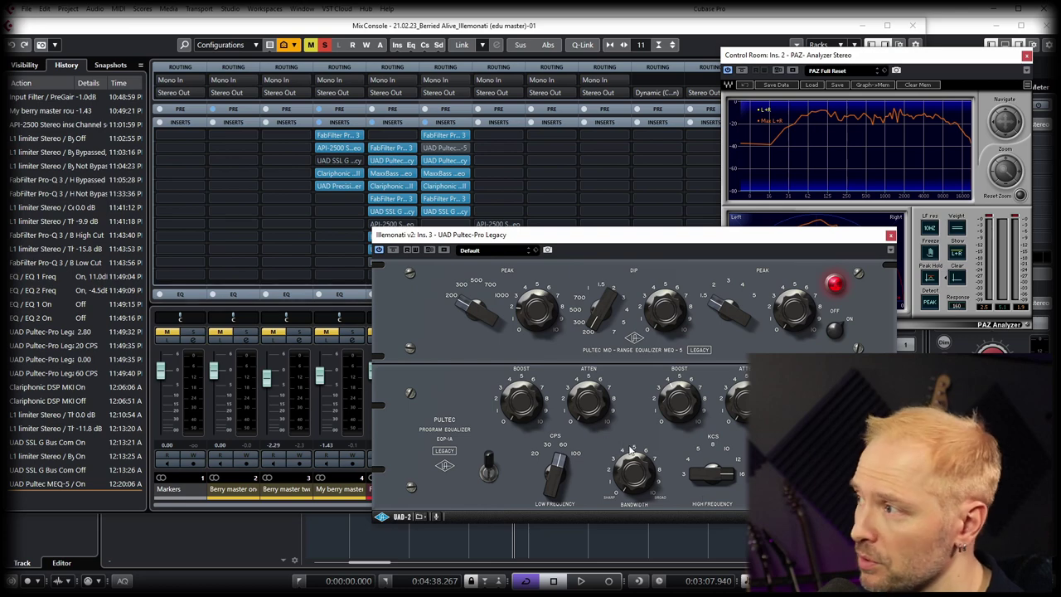
click(890, 236)
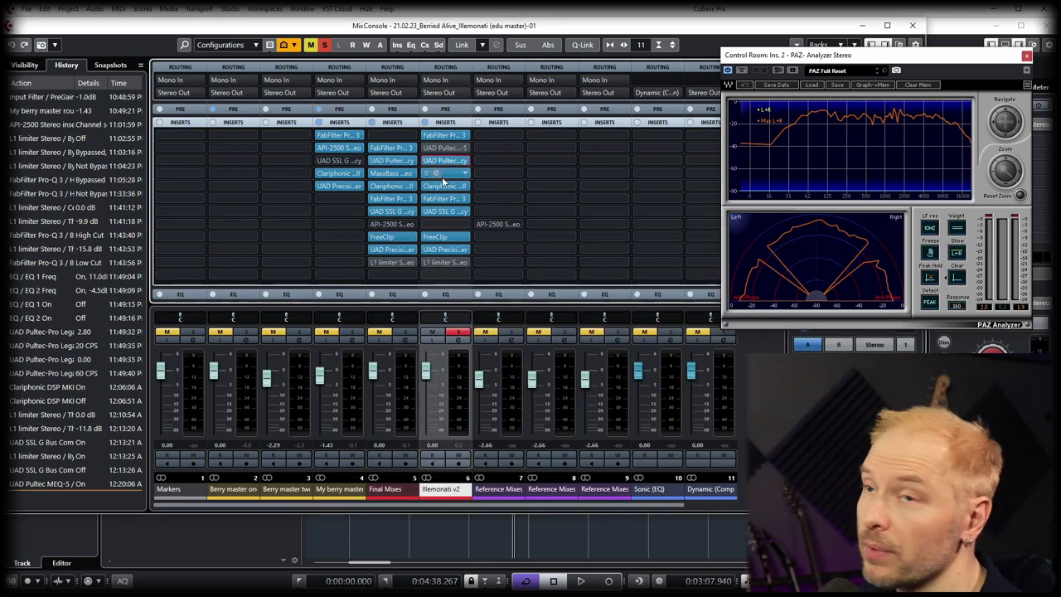
click(441, 174)
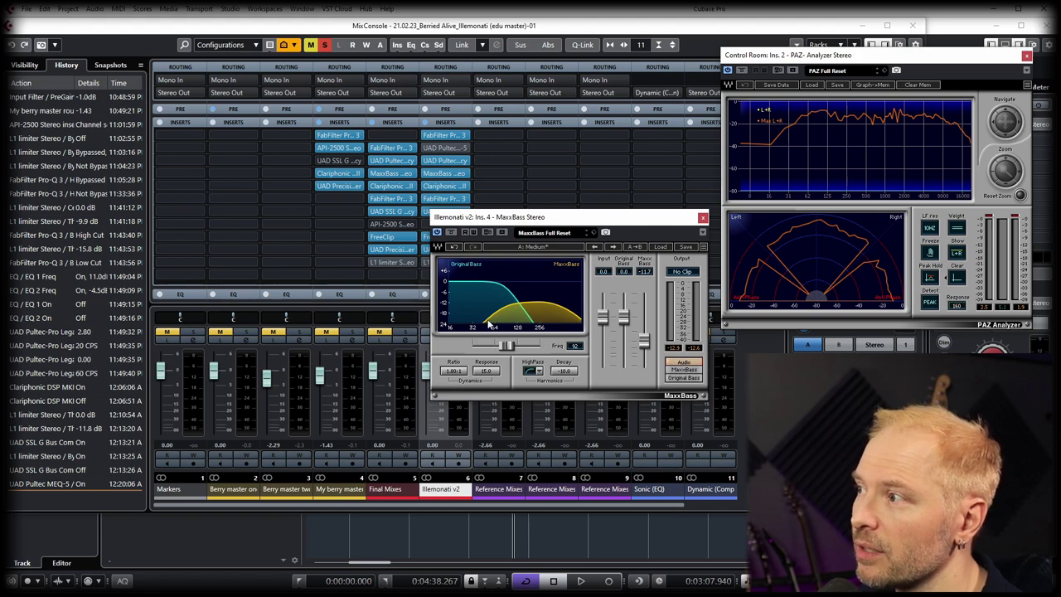
click(702, 217)
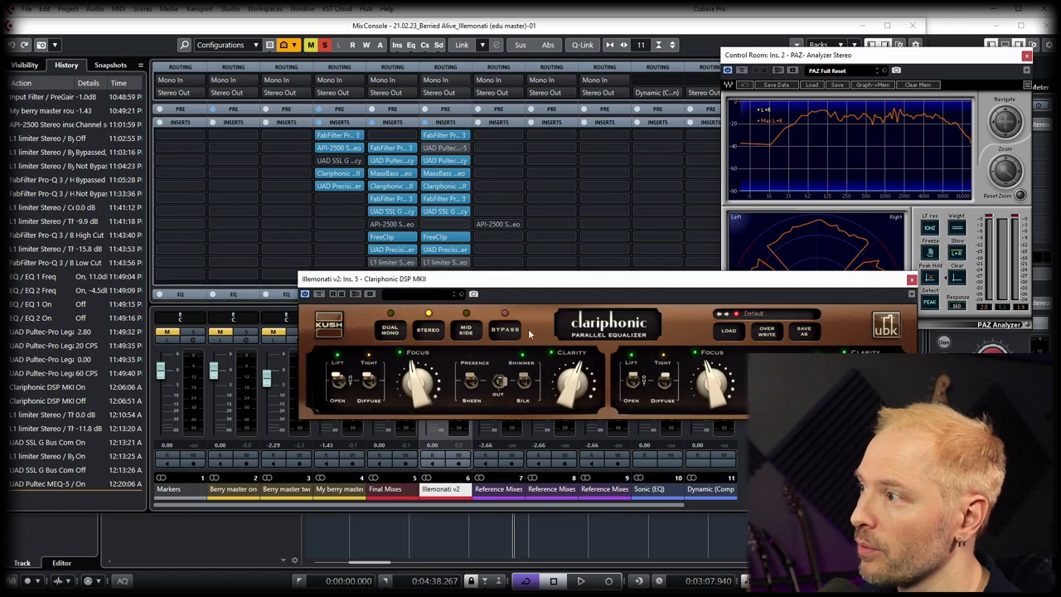
Step: Review the Clariphonic DSP MKII and the FabFilter Pro-Q 3 low cut in Illemonati v2's fifth and sixth inserts
drag(561, 289, 551, 199)
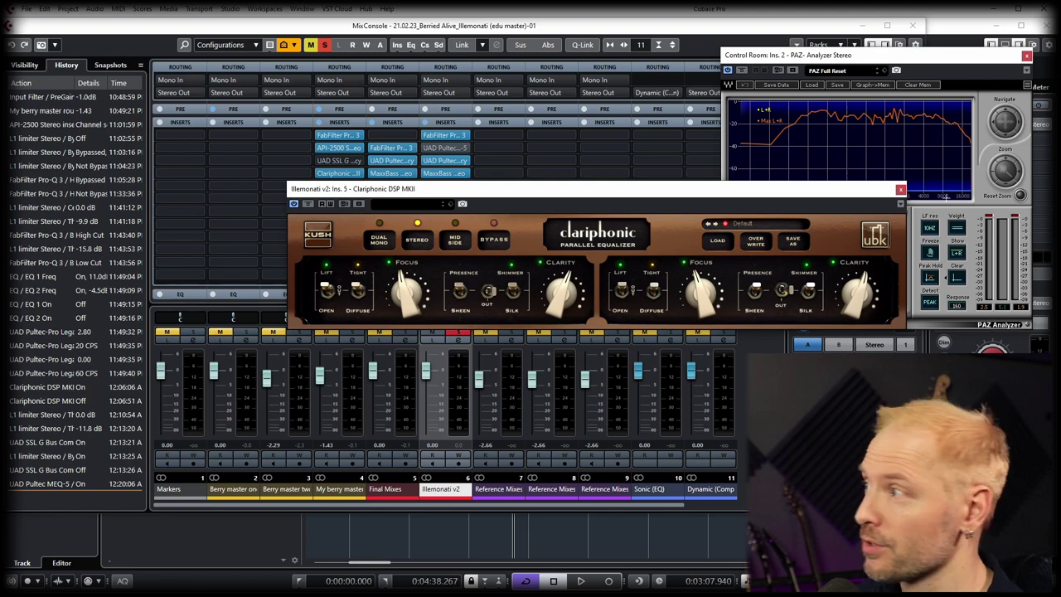
click(900, 189)
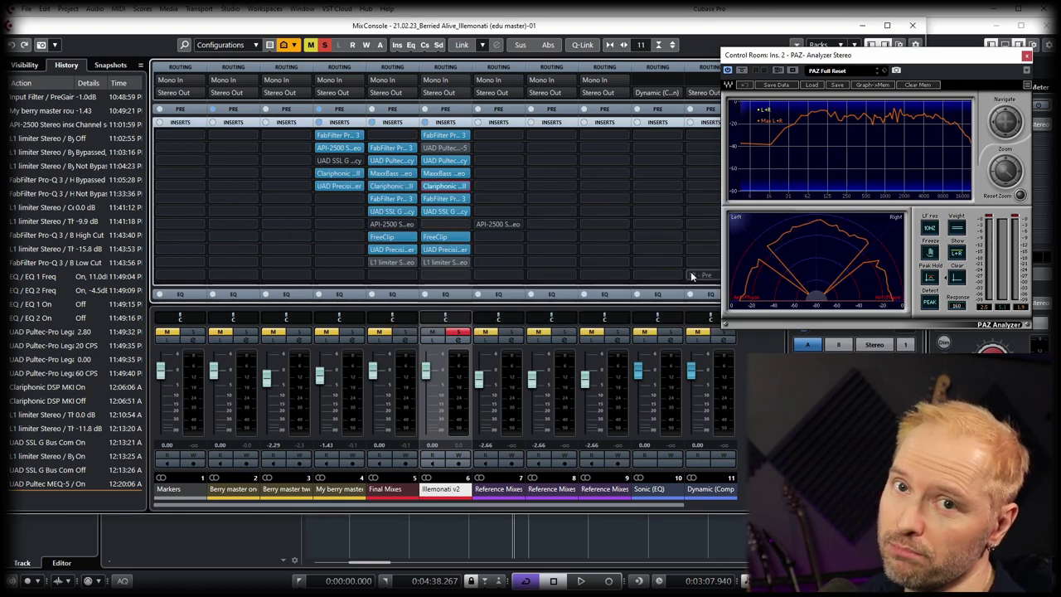
click(445, 199)
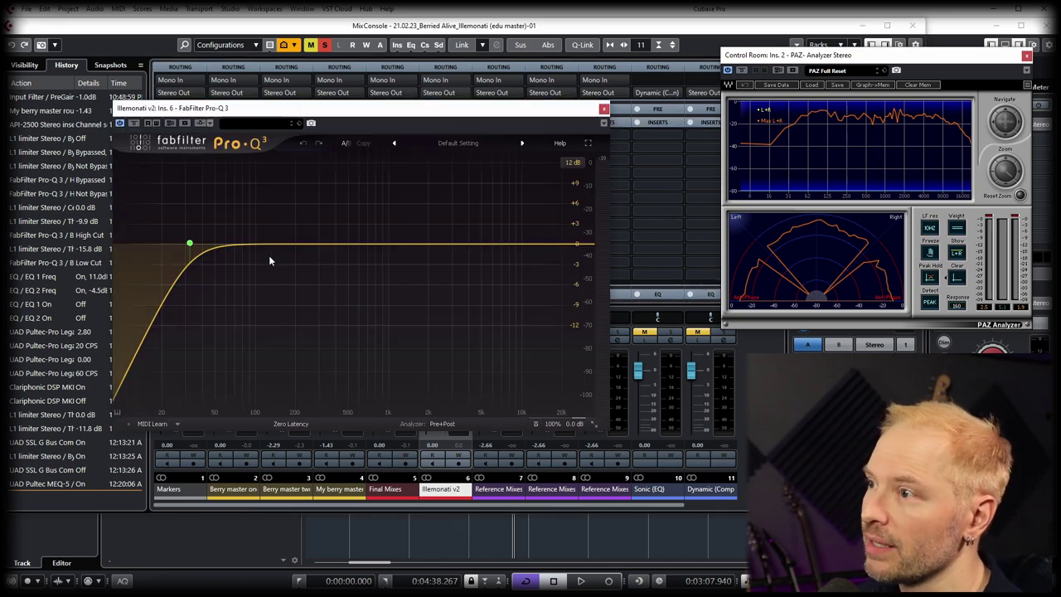
click(603, 109)
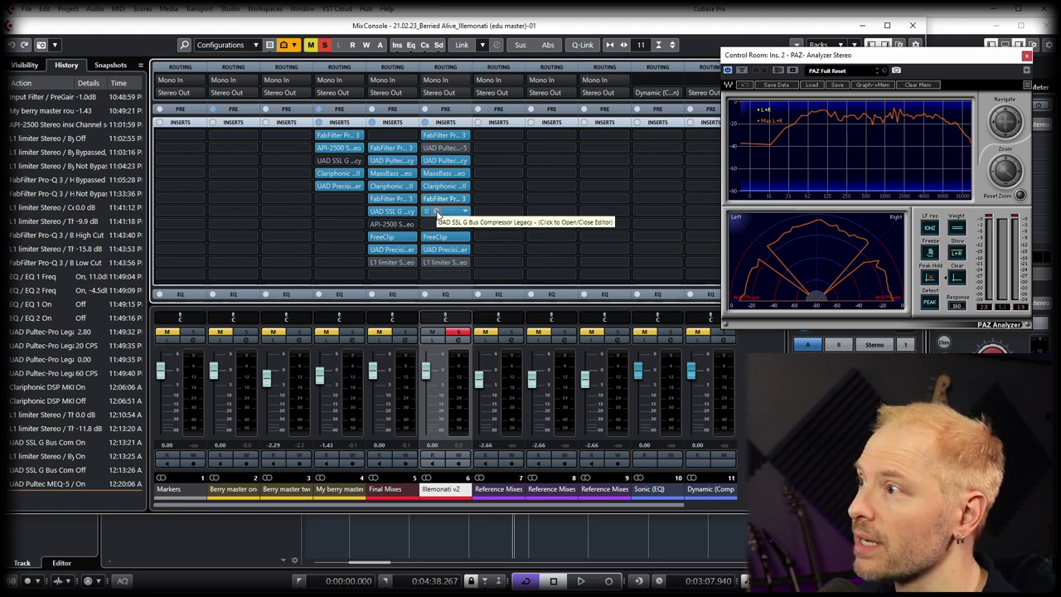
Step: Review the UAD SSL G Bus Compressor Legacy and FreeClip settings in Illemonati v2's seventh and ninth inserts
click(436, 214)
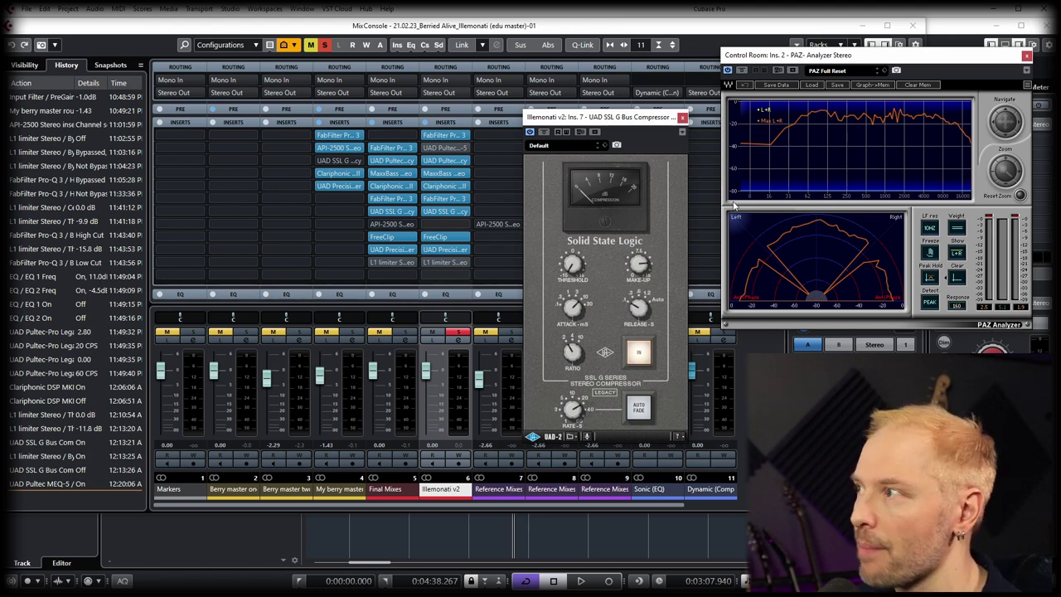
click(682, 117)
click(434, 237)
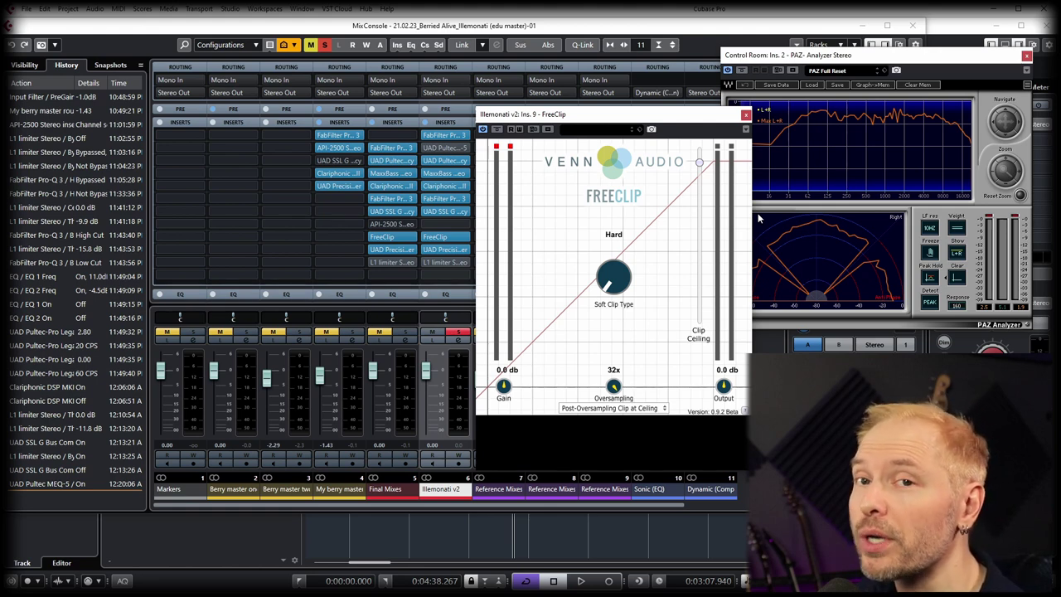
click(745, 115)
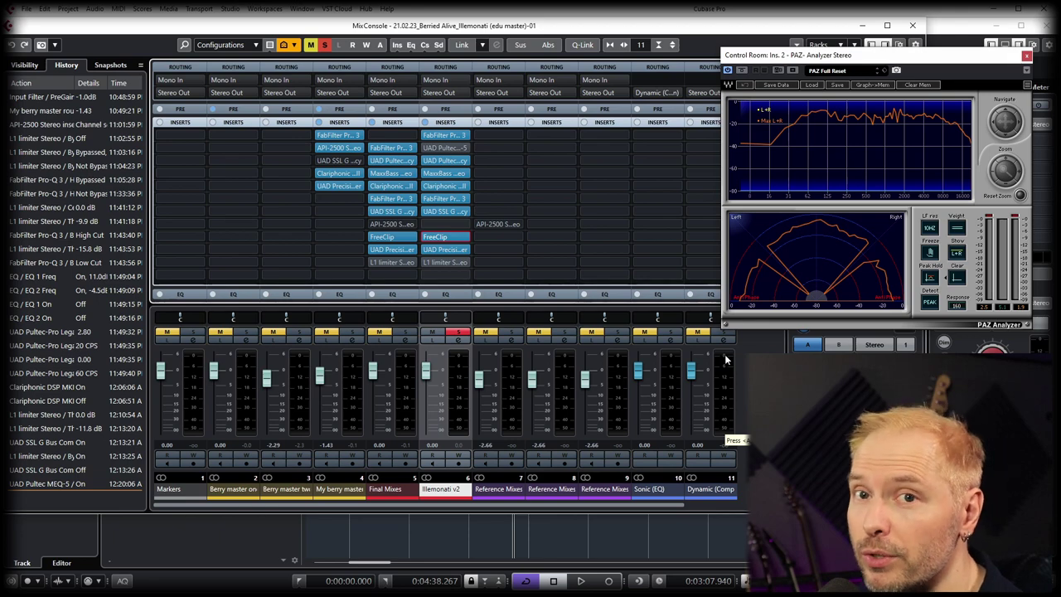
click(875, 296)
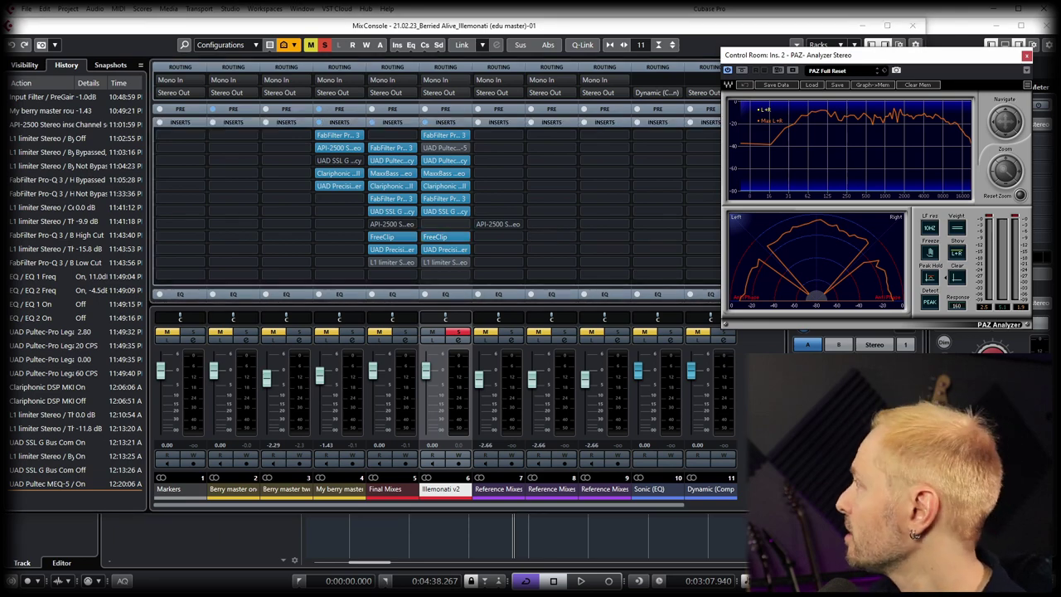
Step: Compare the UAD Precision Limiter in Illemonati v2's tenth insert bypassed and active during playback, and close it and the MixConsole
click(445, 249)
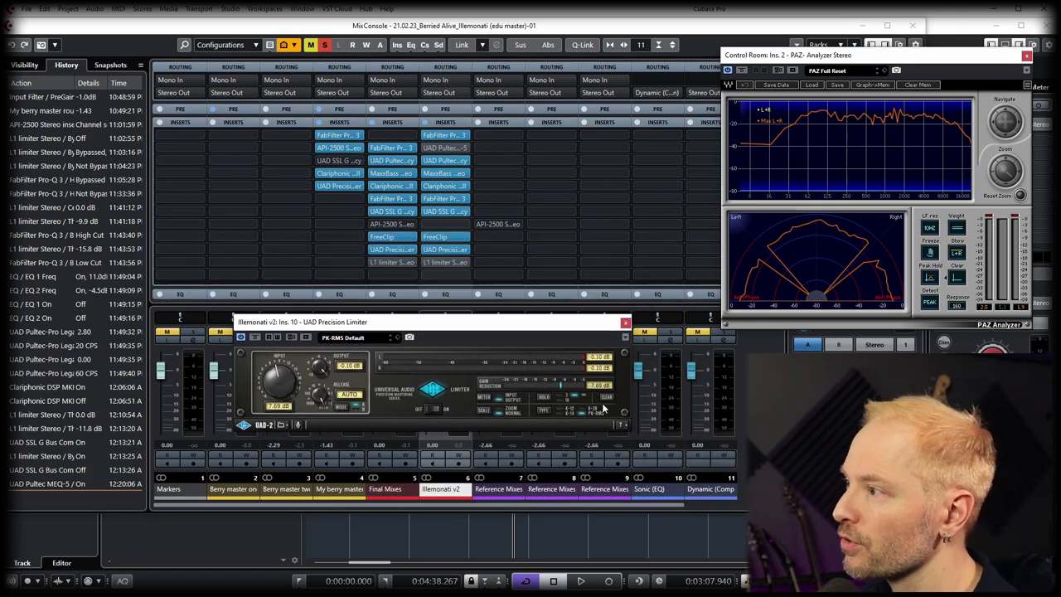
click(254, 337)
key(space)
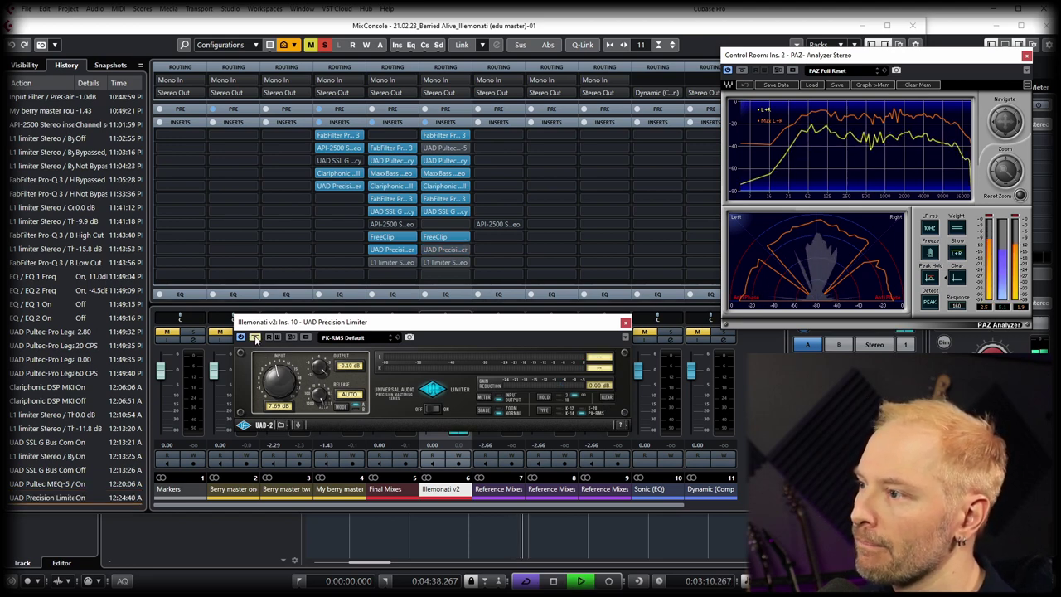
click(255, 337)
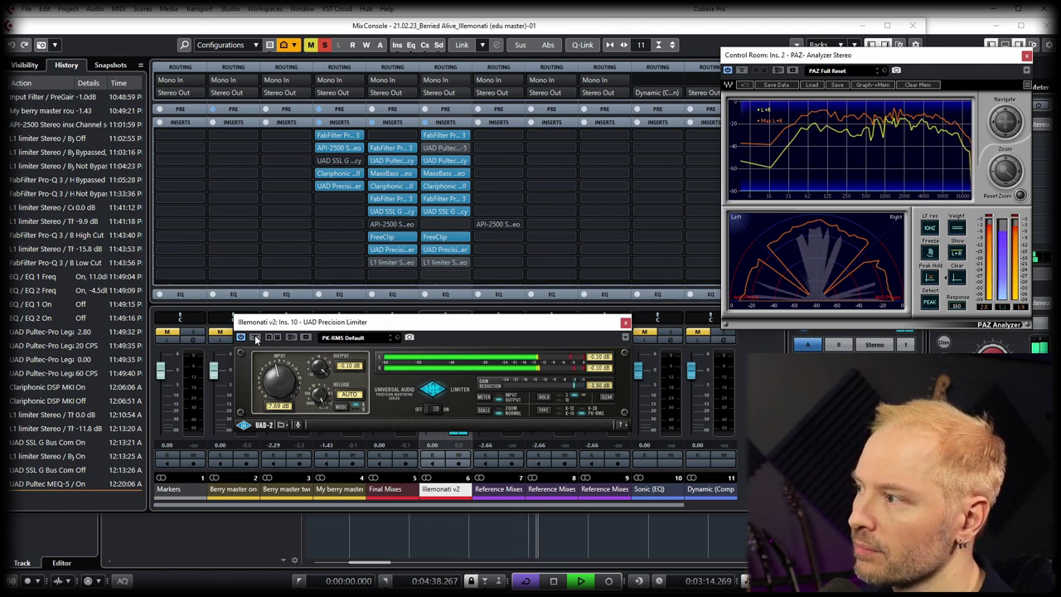
click(254, 337)
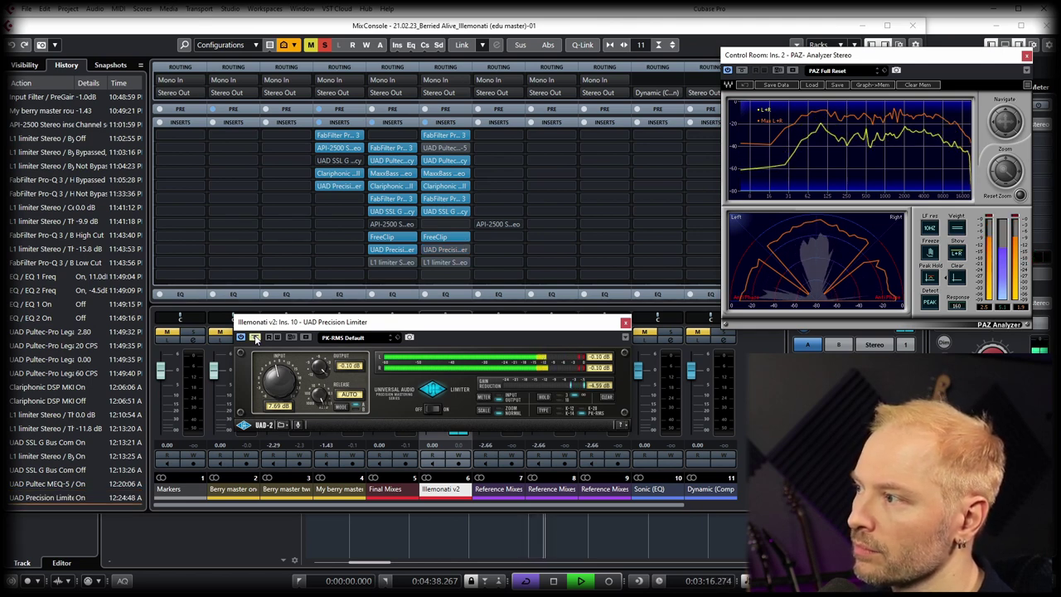
click(254, 337)
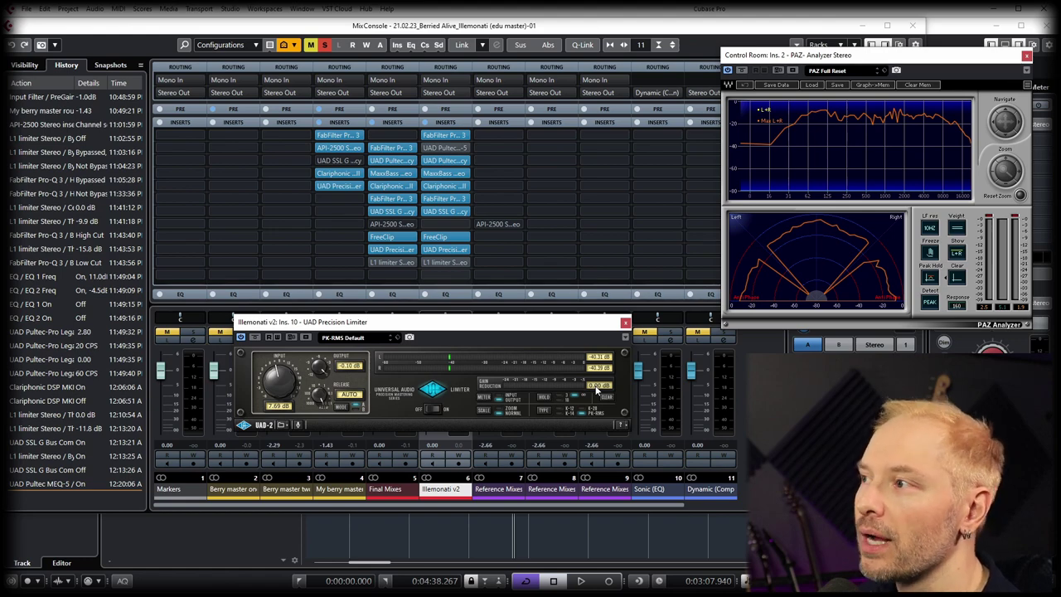
key(F3)
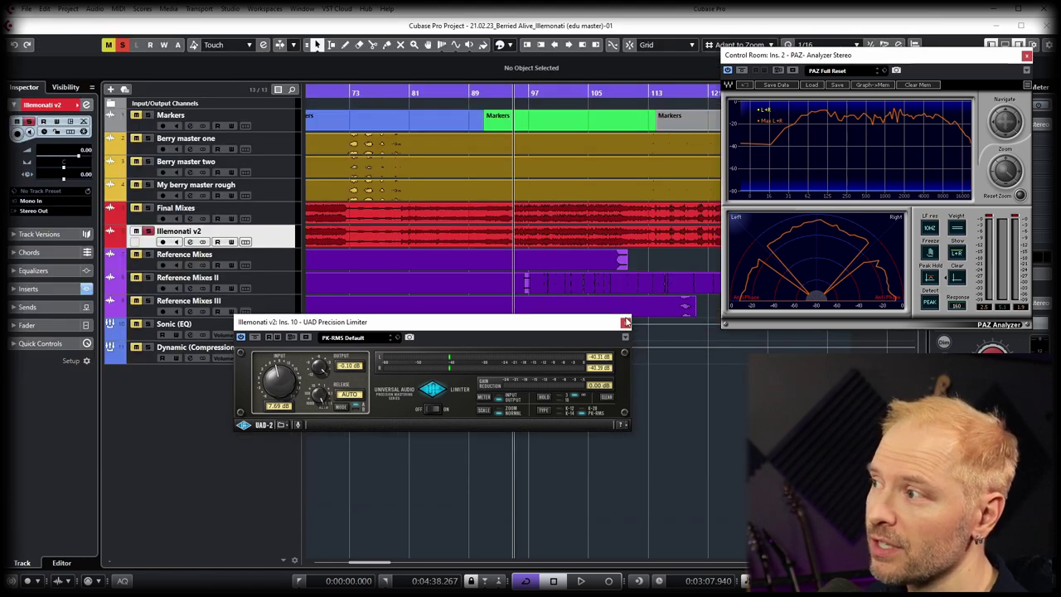
click(626, 322)
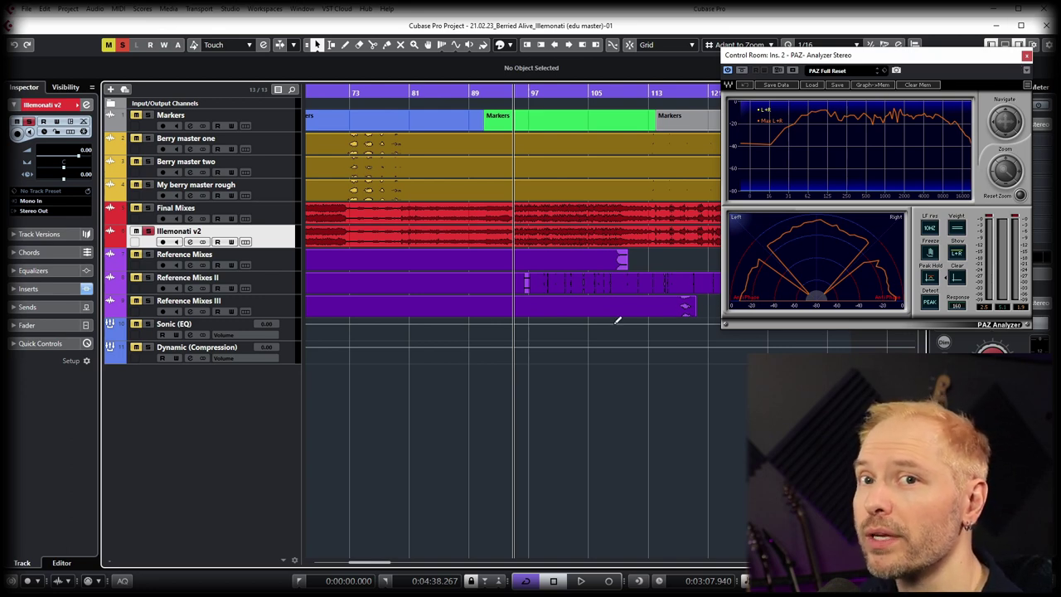
Step: Activate the L1 limiter in Illemonati v2's eleventh insert and lower its output ceiling to -19.9 dB
key(F3)
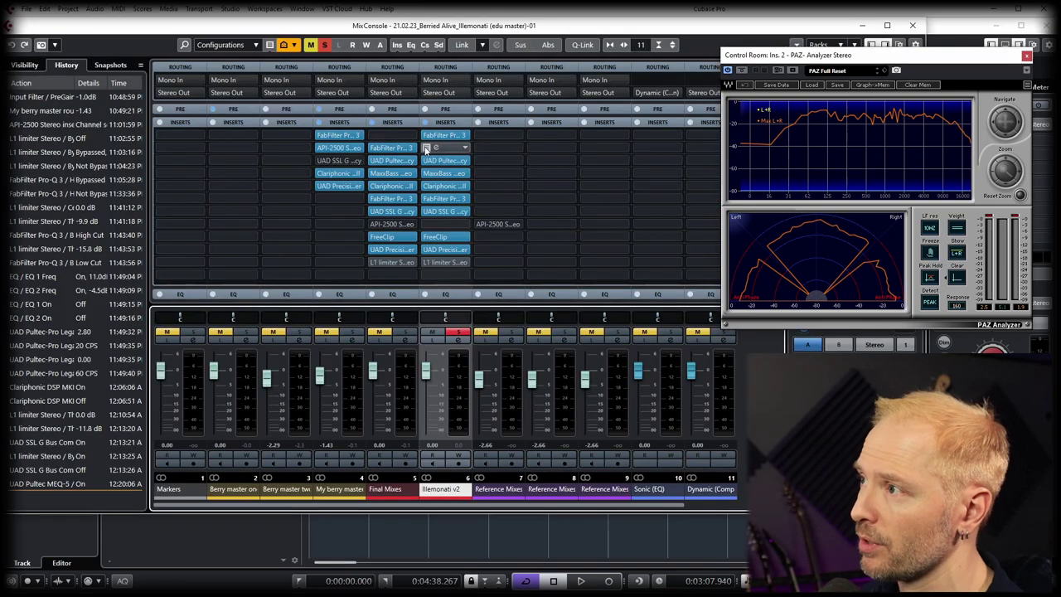
click(427, 264)
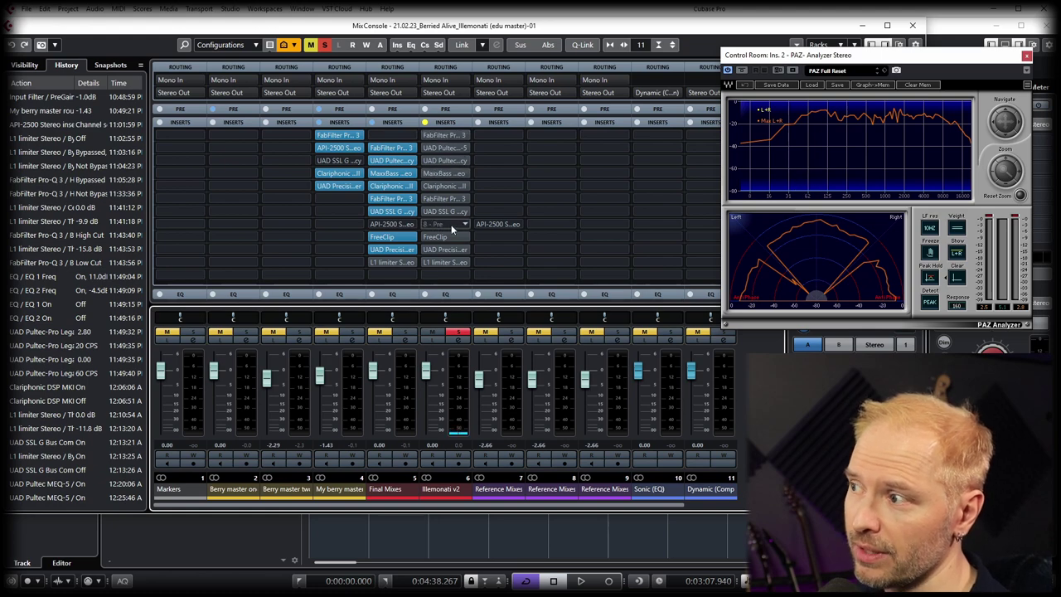
click(424, 123)
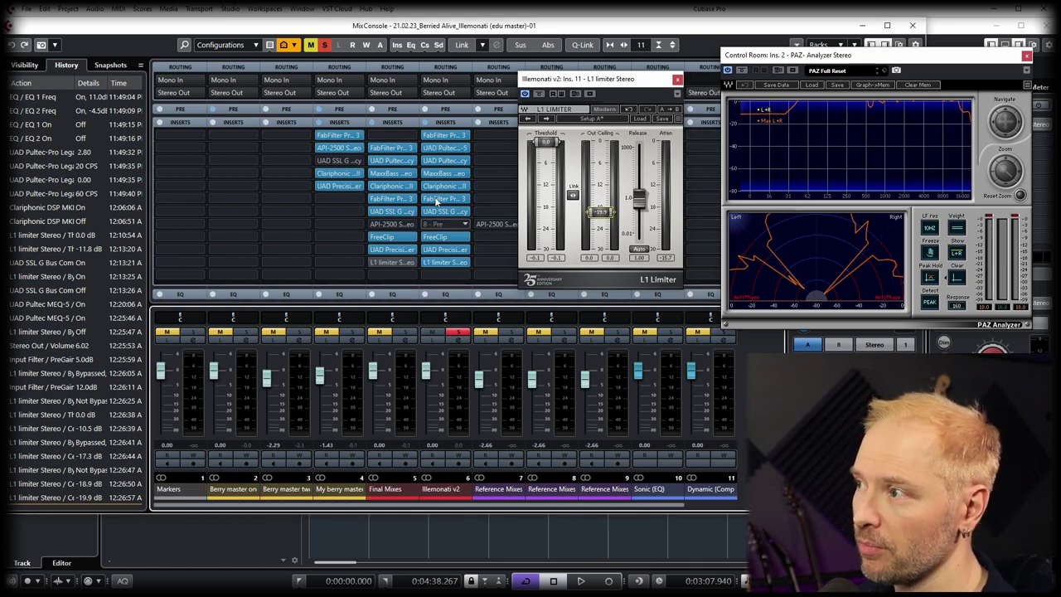
Step: Compare Illemonati v2's entire insert chain bypassed and active several times during playback, leaving the inserts active
click(426, 123)
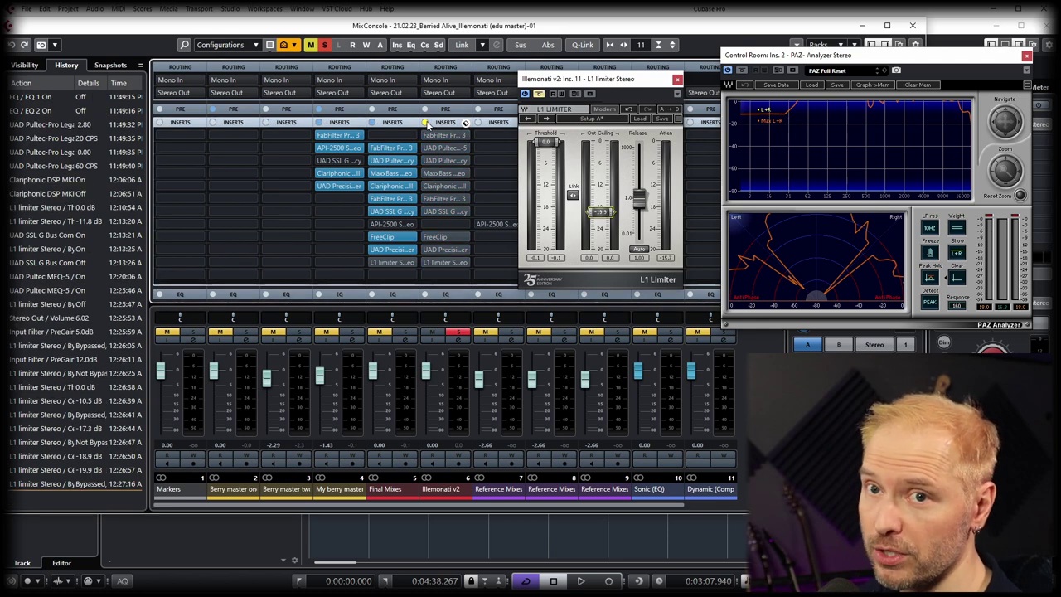
key(space)
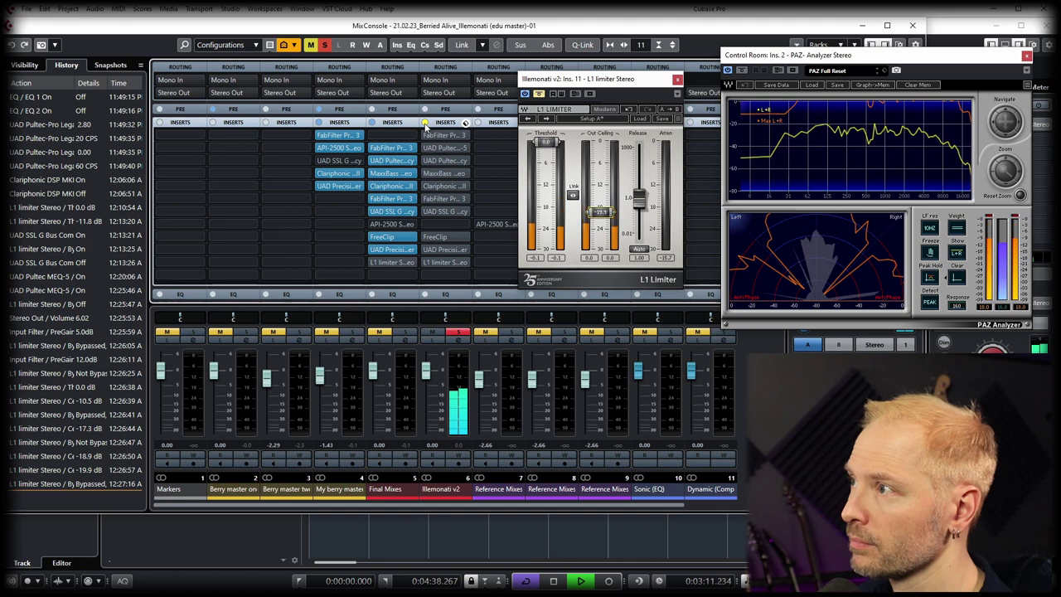
click(426, 122)
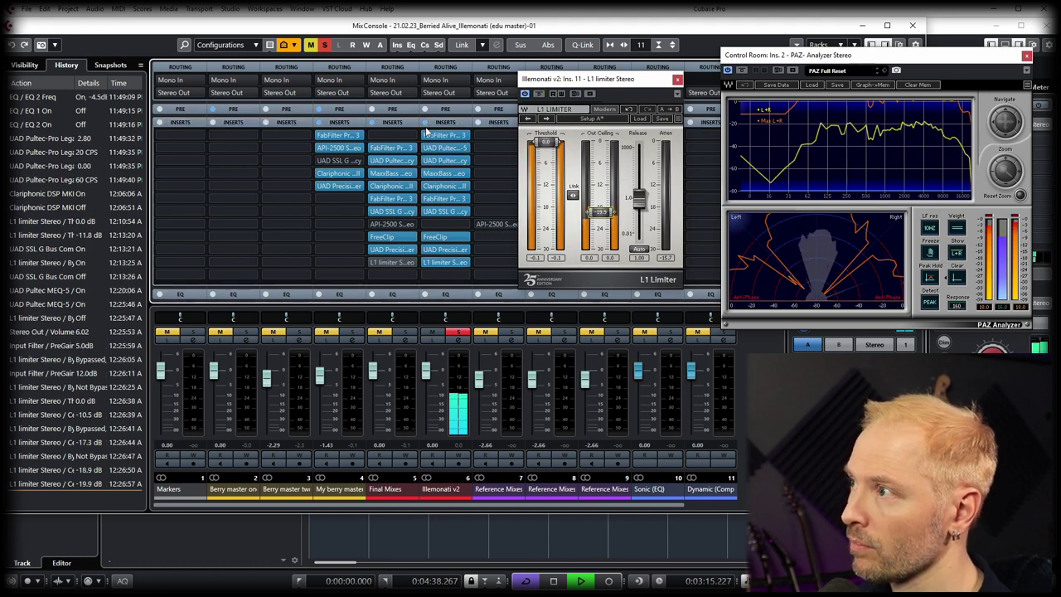
click(426, 123)
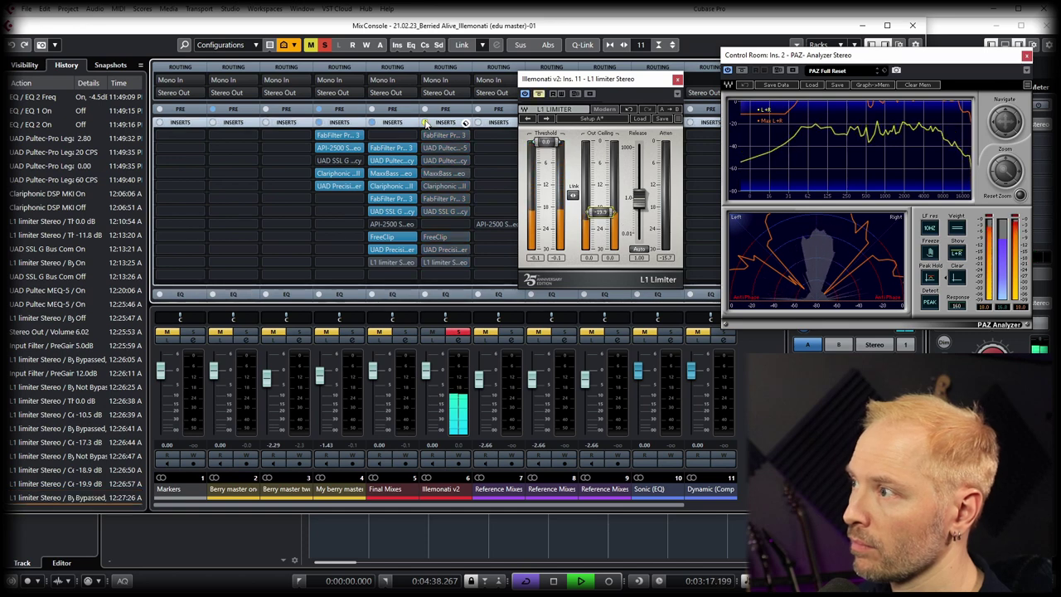
key(ctrl+z)
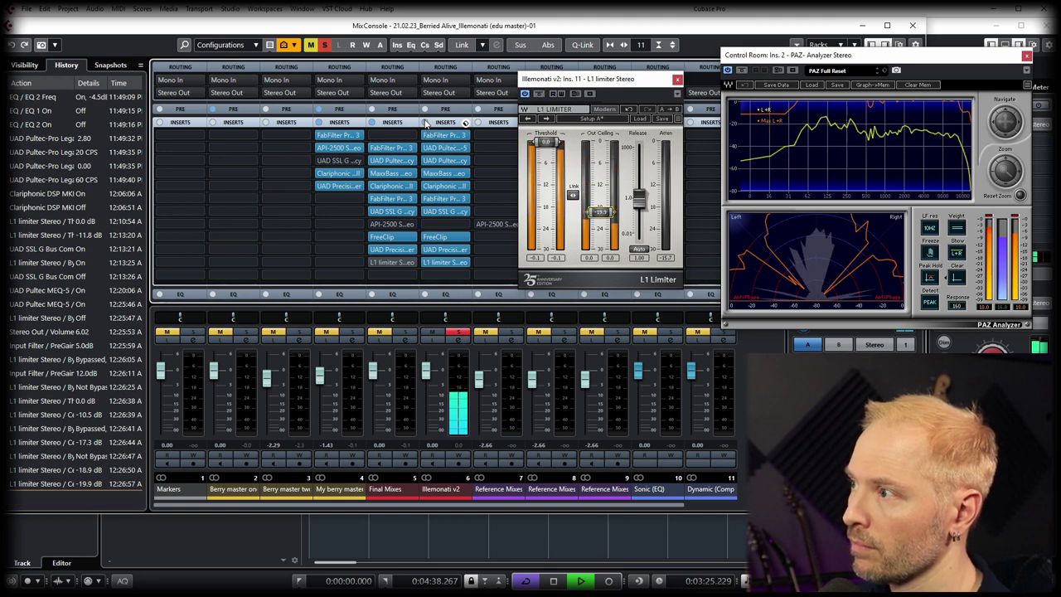
click(425, 122)
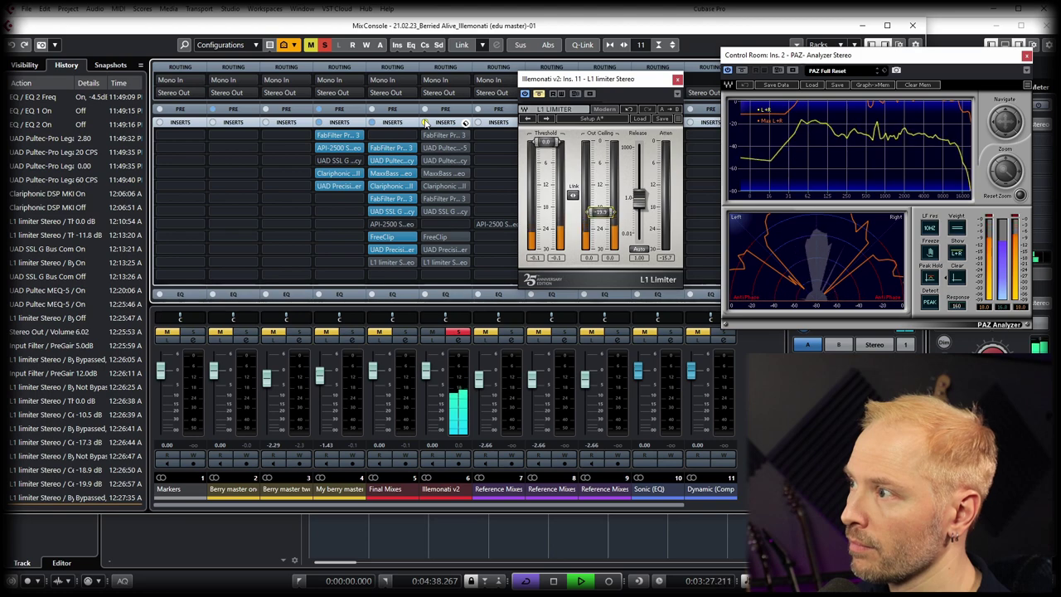
key(ctrl+z)
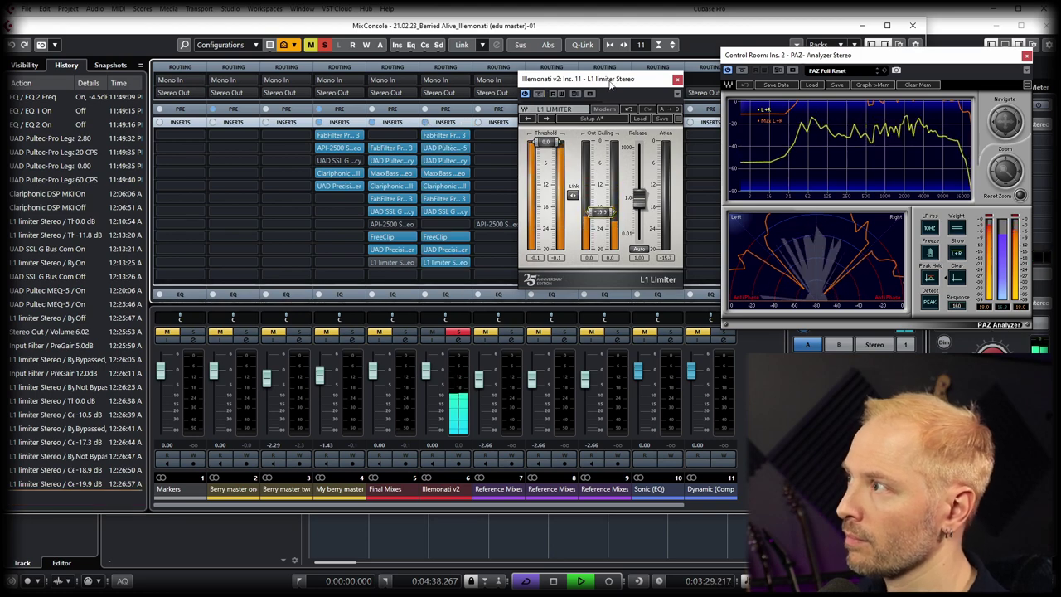
Step: Close the MixConsole, the L1 limiter and the PAZ Analyzer, and stop playback
key(F3)
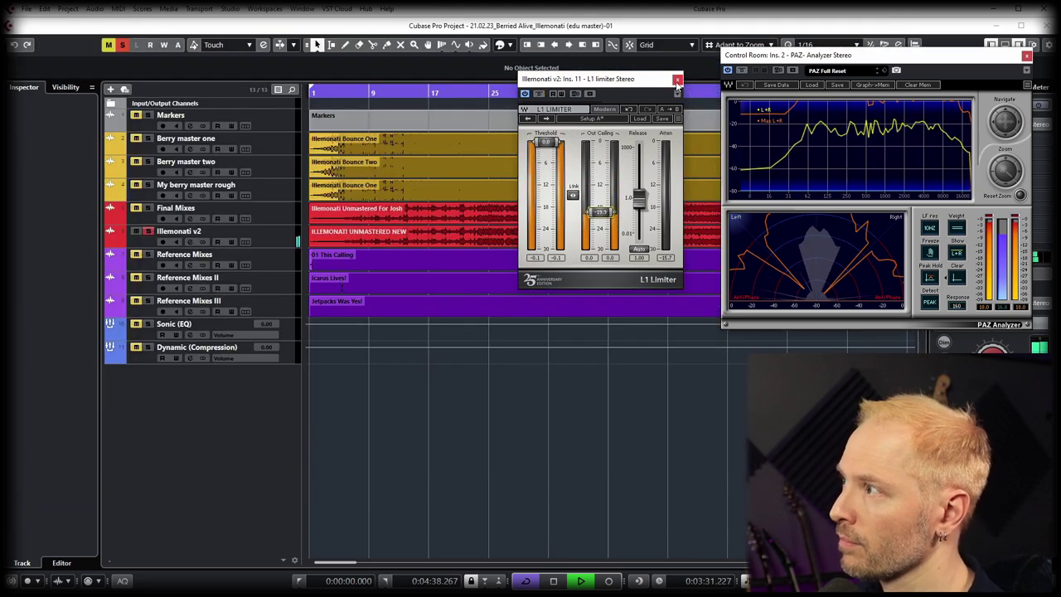
click(677, 81)
click(1025, 56)
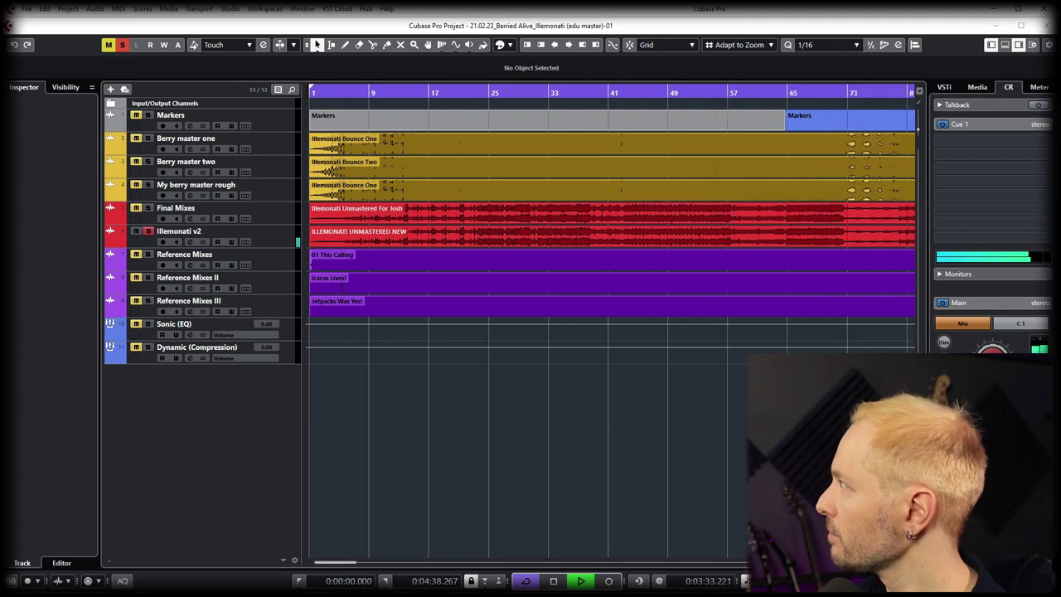
key(g)
key(g)
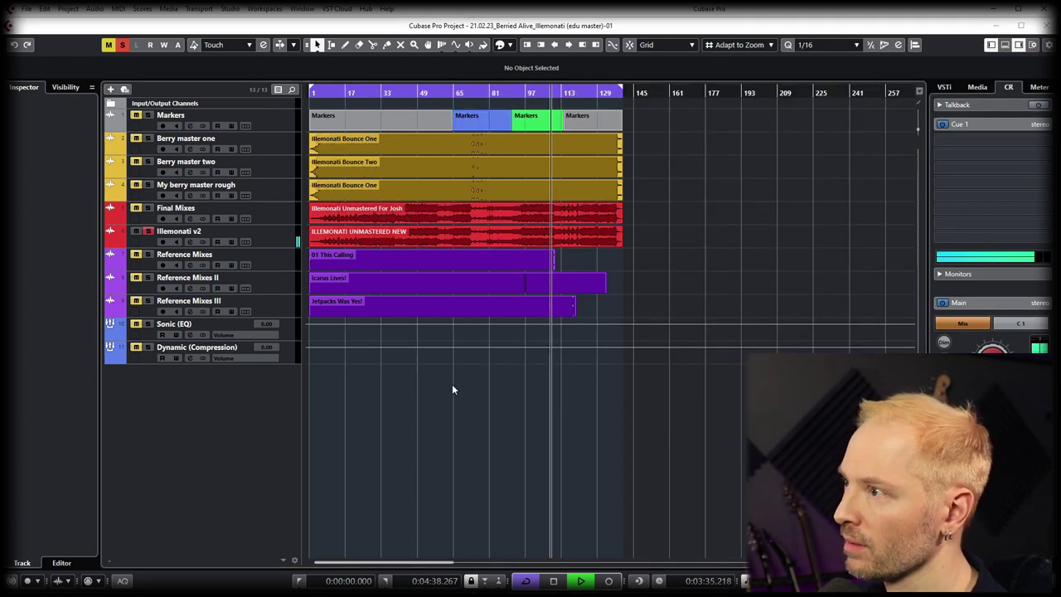
key(space)
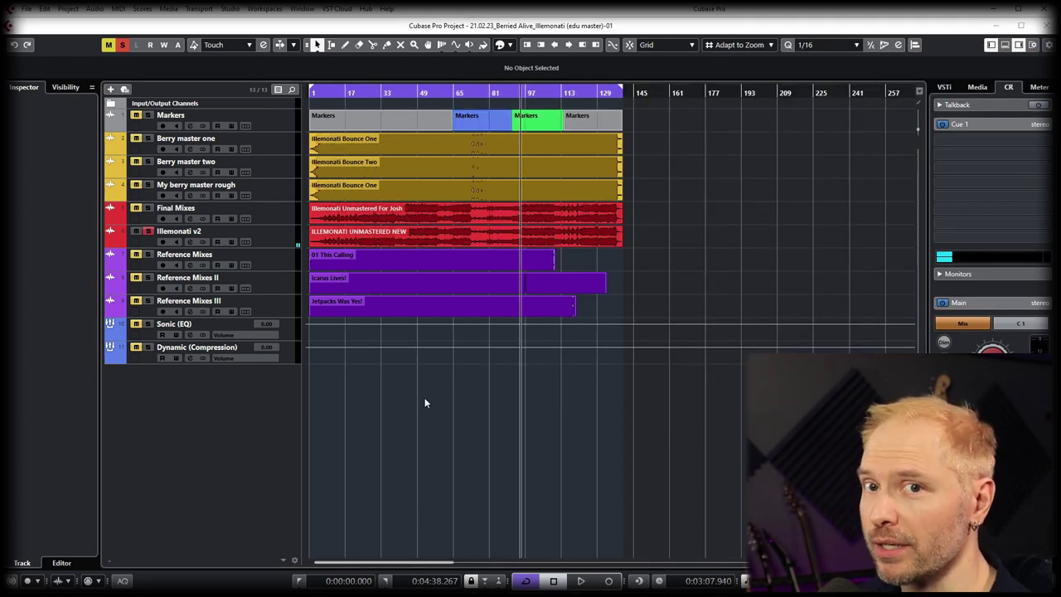